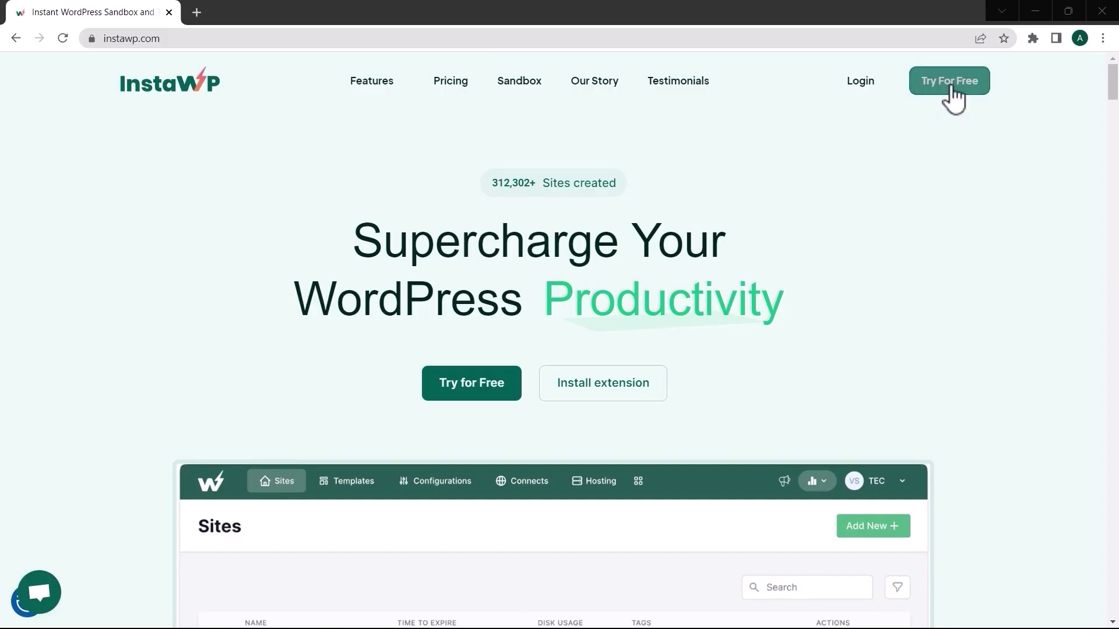
Launch a free InstaWP sandbox site using the recommended WordPress and PHP versions.
{"action": "left_click", "coordinate": [952, 83]}
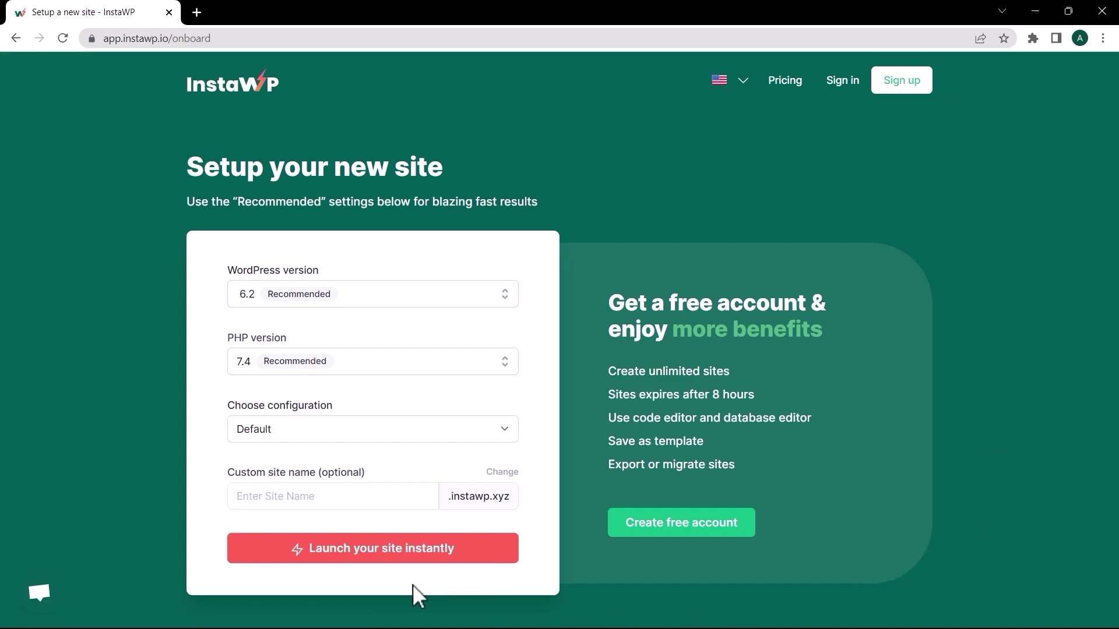
{"action": "left_click", "coordinate": [372, 550]}
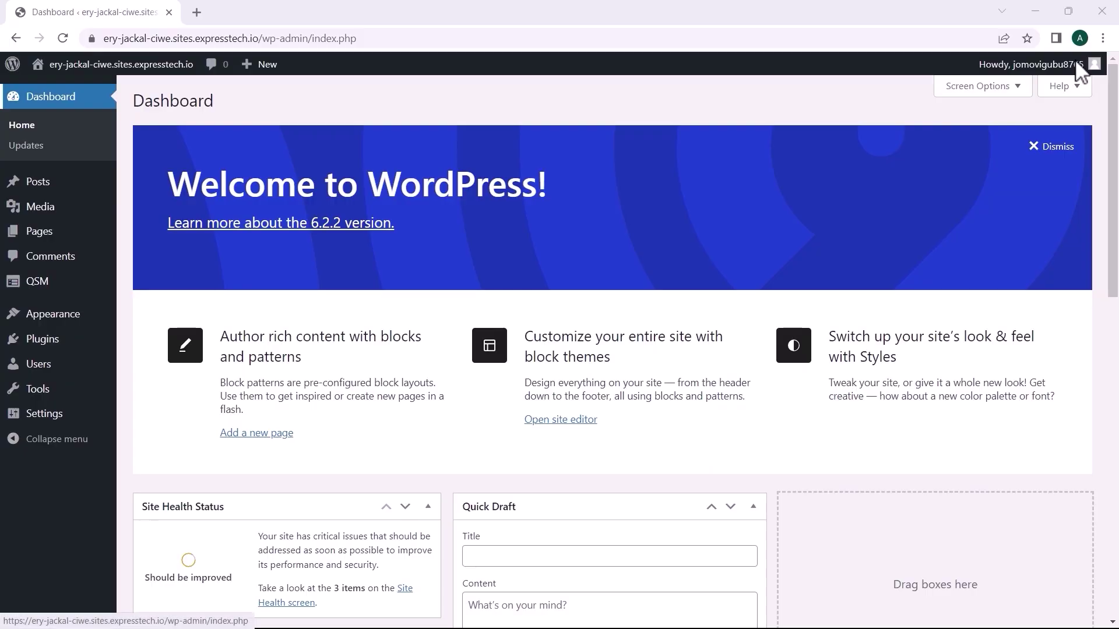
Open QSM's Quizzes & Surveys list showing the Math Quiz and Fun Quiz drafts.
{"action": "mouse_move", "coordinate": [40, 292]}
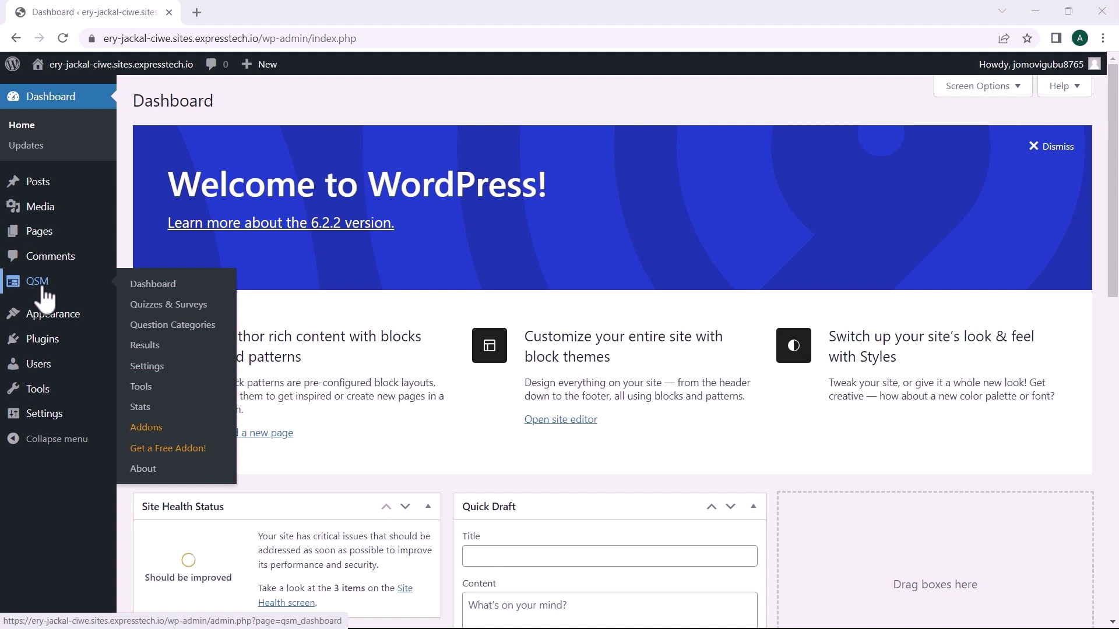
{"action": "left_click", "coordinate": [168, 308]}
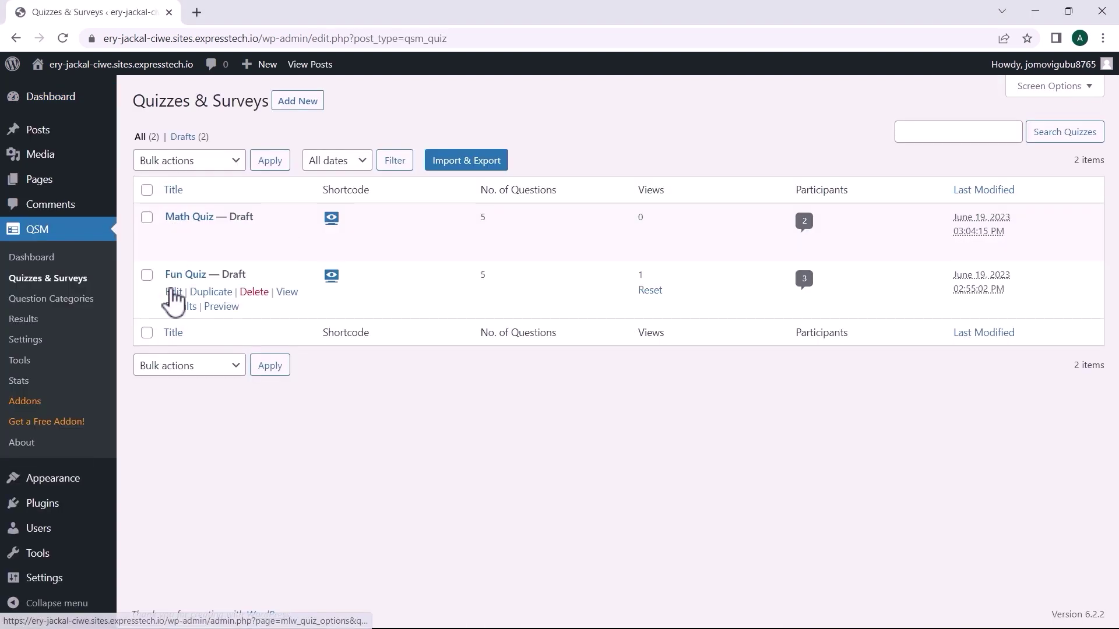
{"action": "mouse_move", "coordinate": [175, 238]}
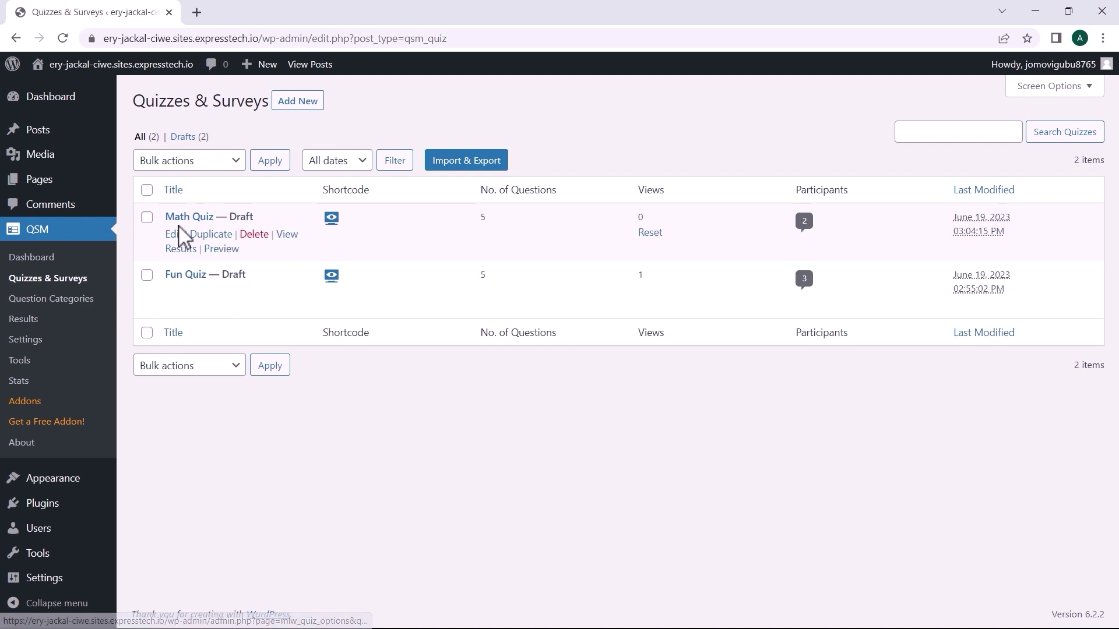
{"action": "mouse_move", "coordinate": [212, 228]}
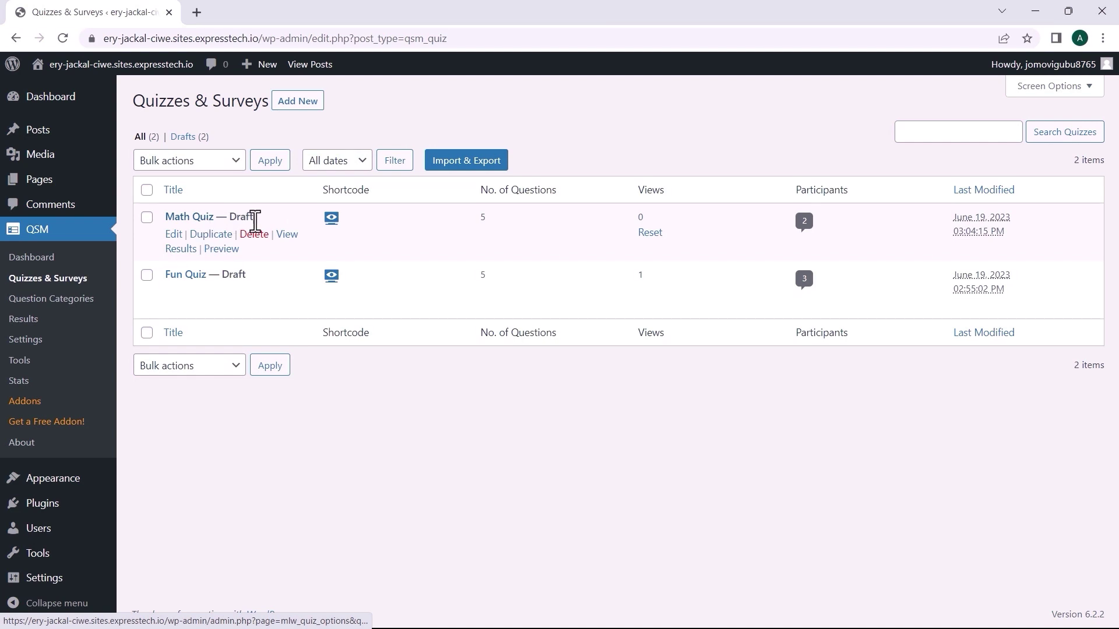
Export Math Quiz alone as a JSON file from the Import & Export page.
{"action": "left_click", "coordinate": [481, 175]}
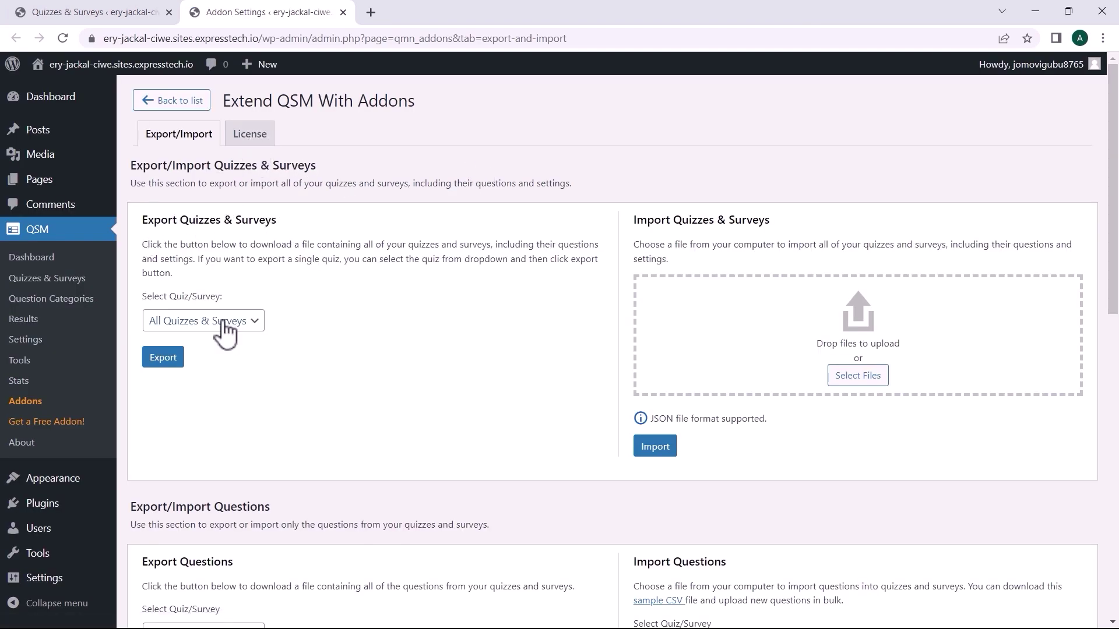
{"action": "left_click", "coordinate": [253, 322]}
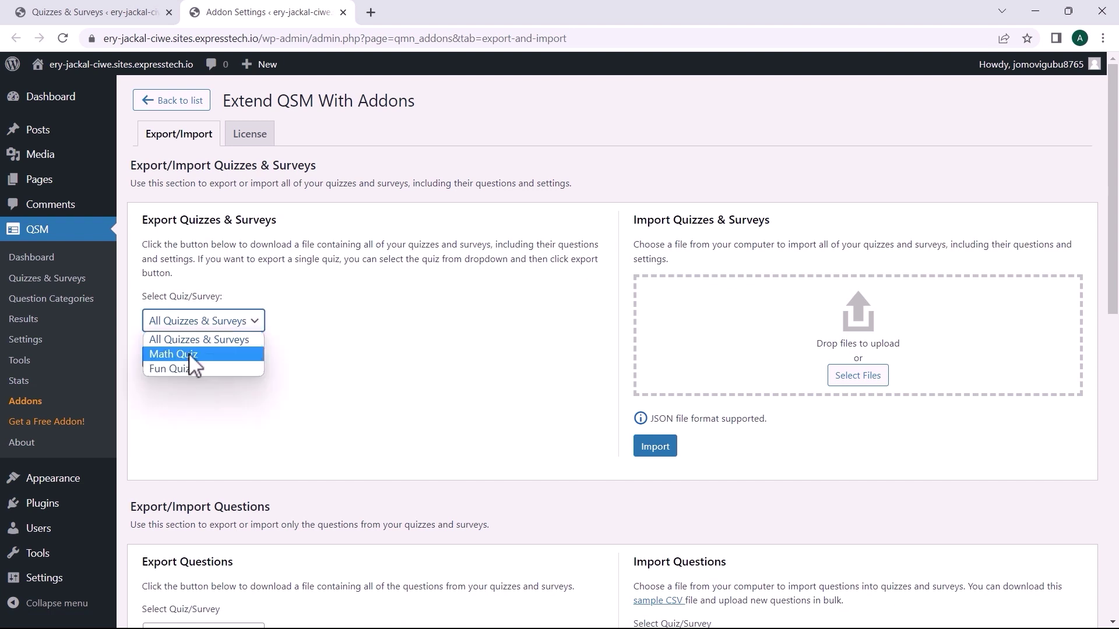
{"action": "left_click", "coordinate": [189, 353]}
{"action": "left_click", "coordinate": [162, 359]}
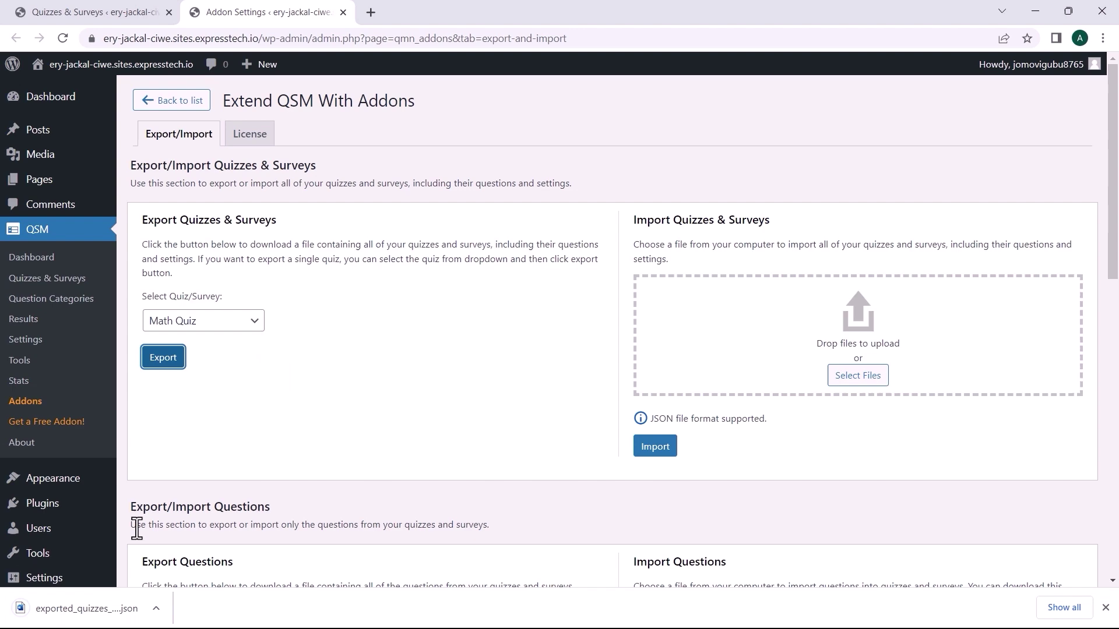
Reveal the downloaded JSON file in its folder, then close Explorer.
{"action": "left_click", "coordinate": [156, 609]}
{"action": "left_click", "coordinate": [201, 556]}
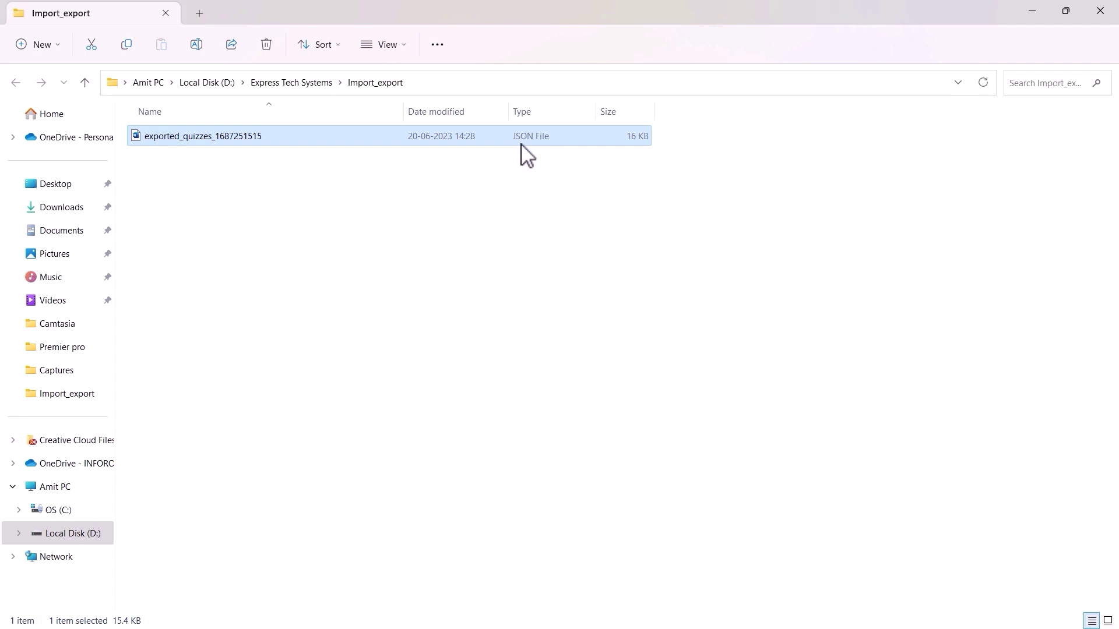
{"action": "left_click", "coordinate": [1100, 11]}
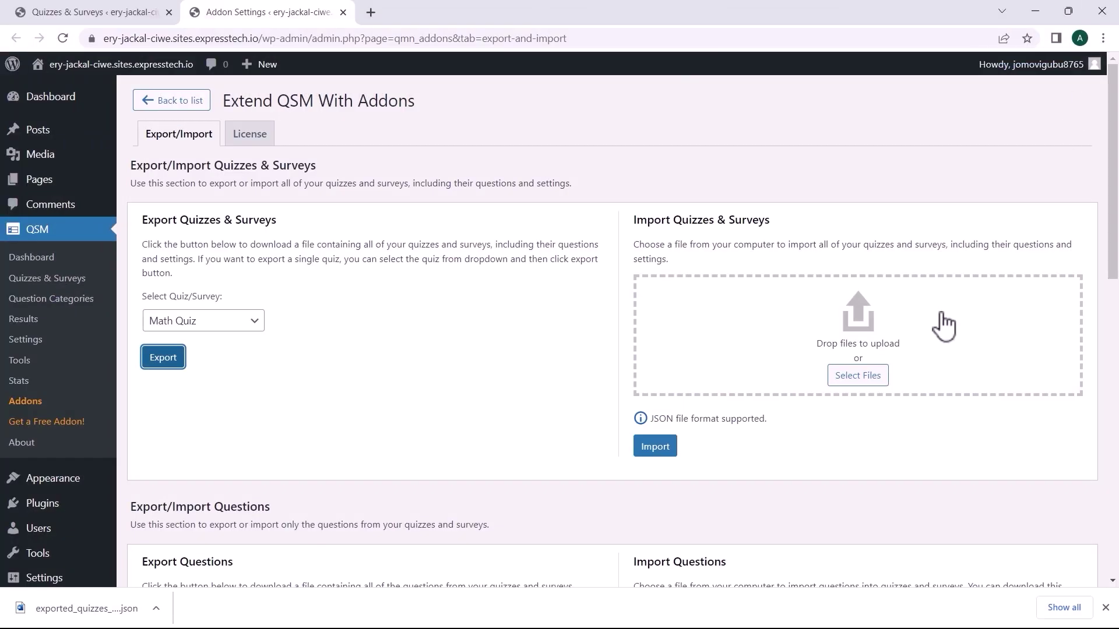
Switch to the second site and open its empty QSM Quizzes & Surveys list.
{"action": "left_click", "coordinate": [1035, 11]}
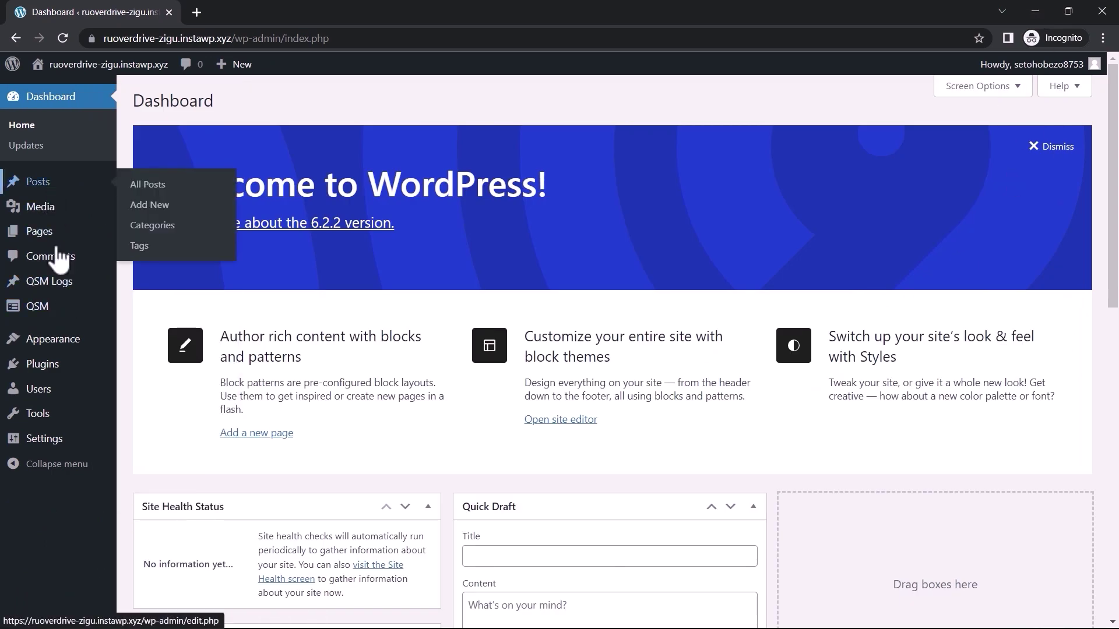
{"action": "mouse_move", "coordinate": [50, 305]}
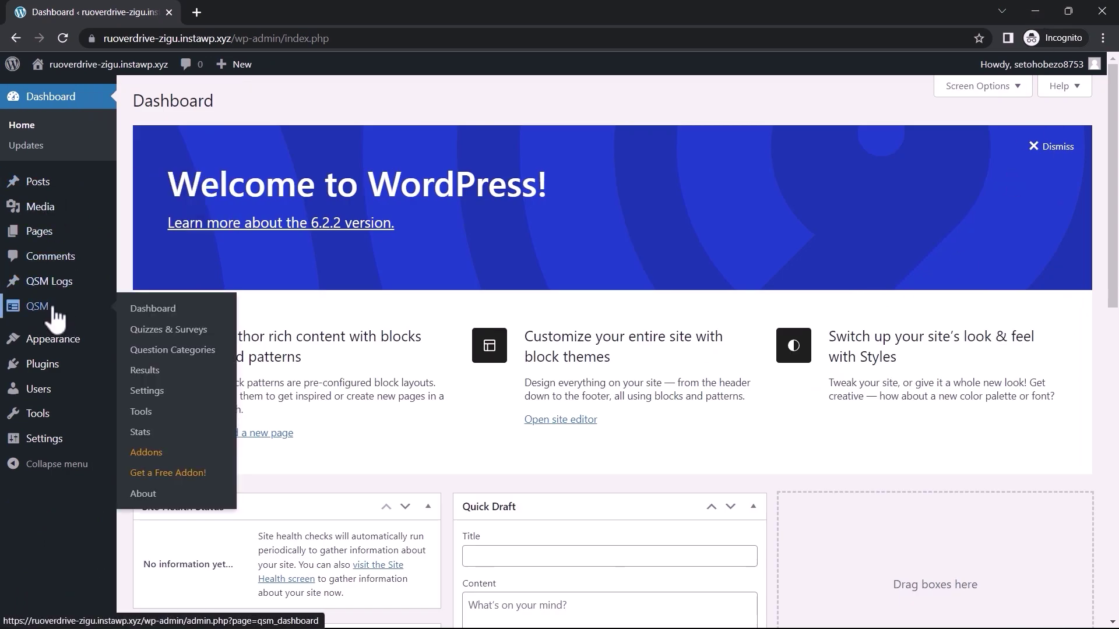
{"action": "left_click", "coordinate": [180, 332]}
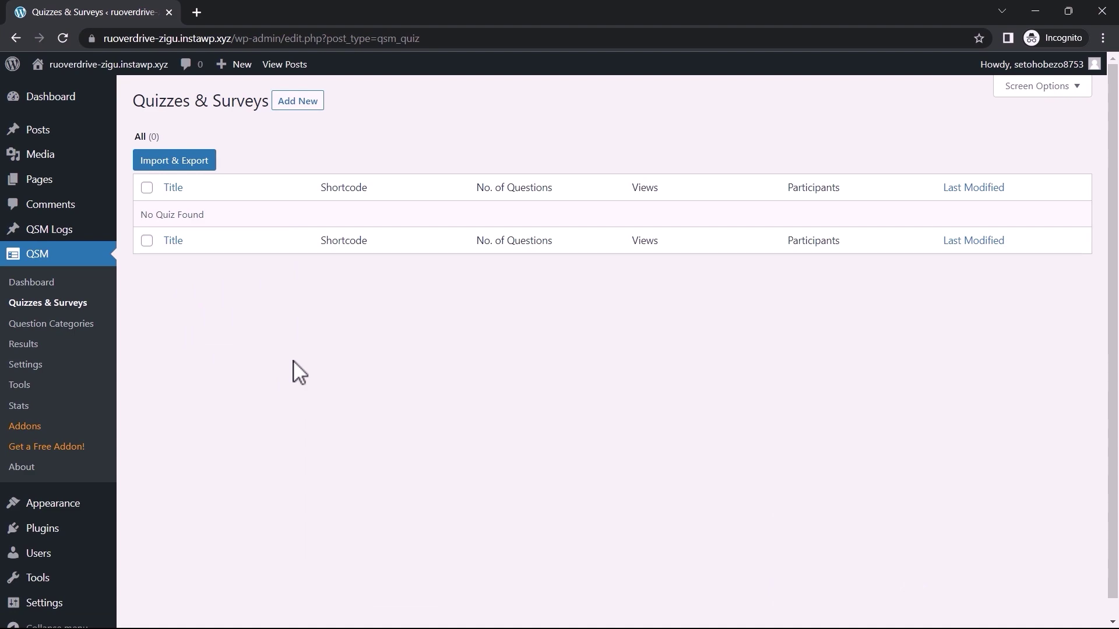
{"action": "left_click", "coordinate": [183, 163]}
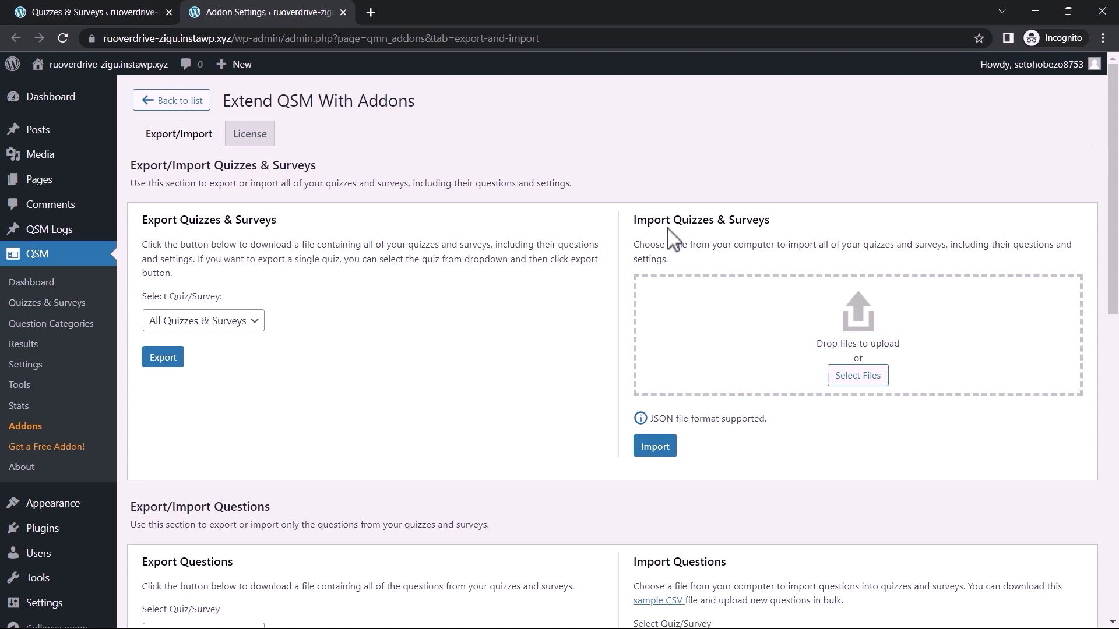
{"action": "left_click", "coordinate": [857, 377]}
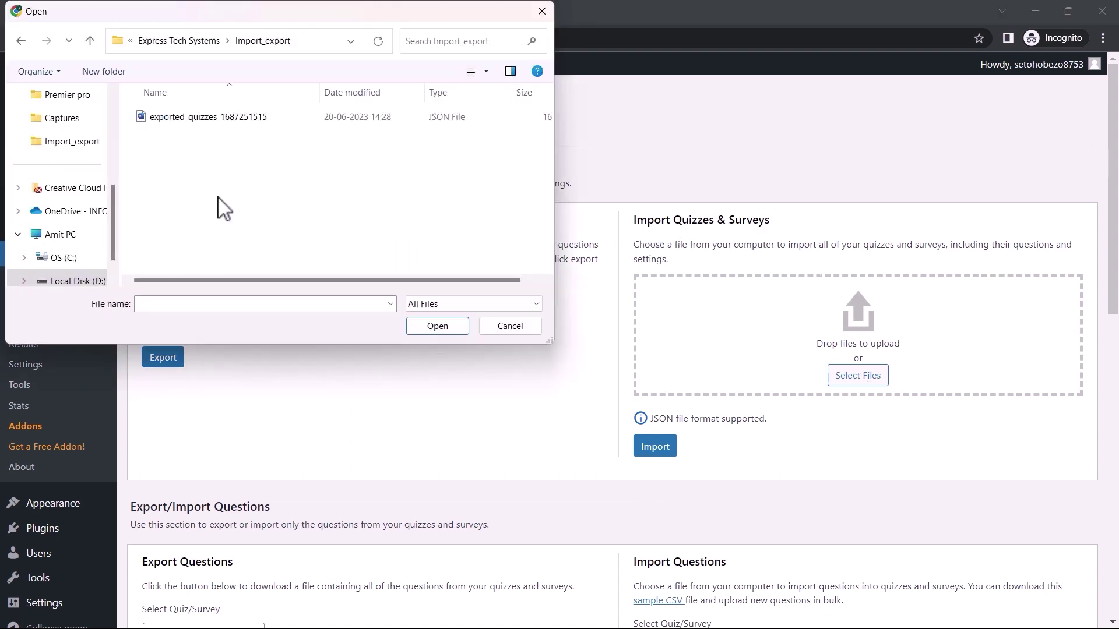
{"action": "left_click", "coordinate": [228, 117]}
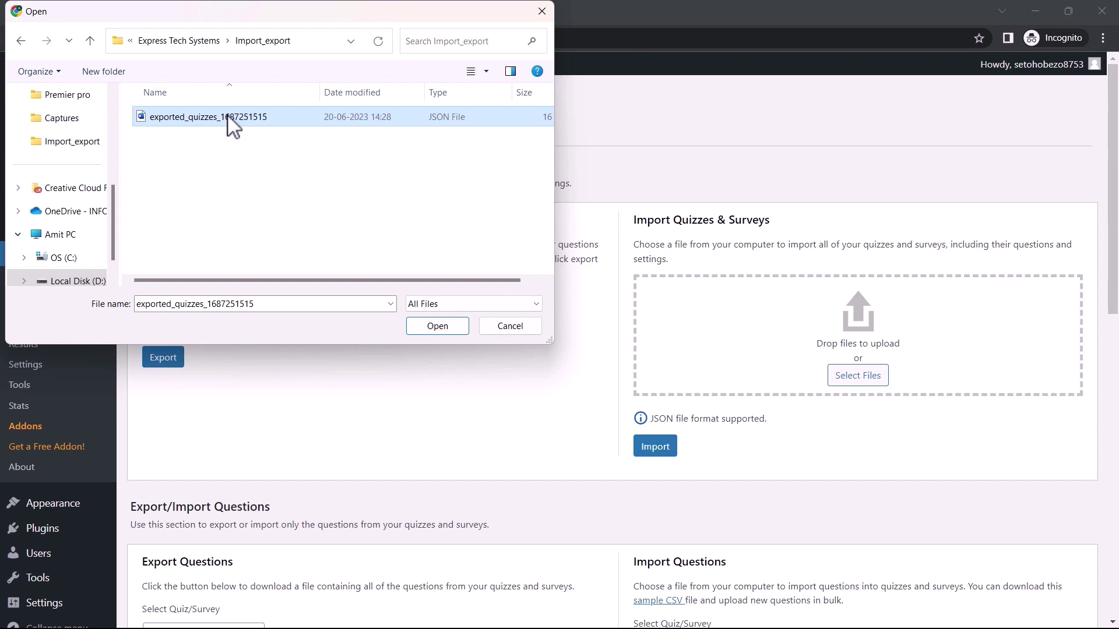
{"action": "left_click", "coordinate": [436, 325]}
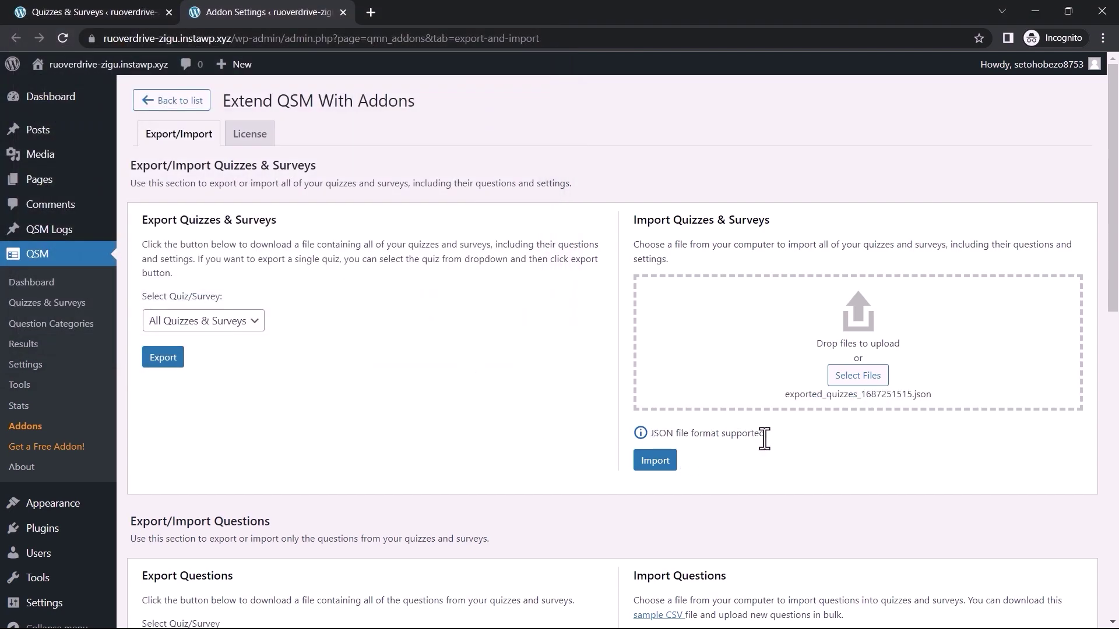
{"action": "left_click", "coordinate": [655, 461]}
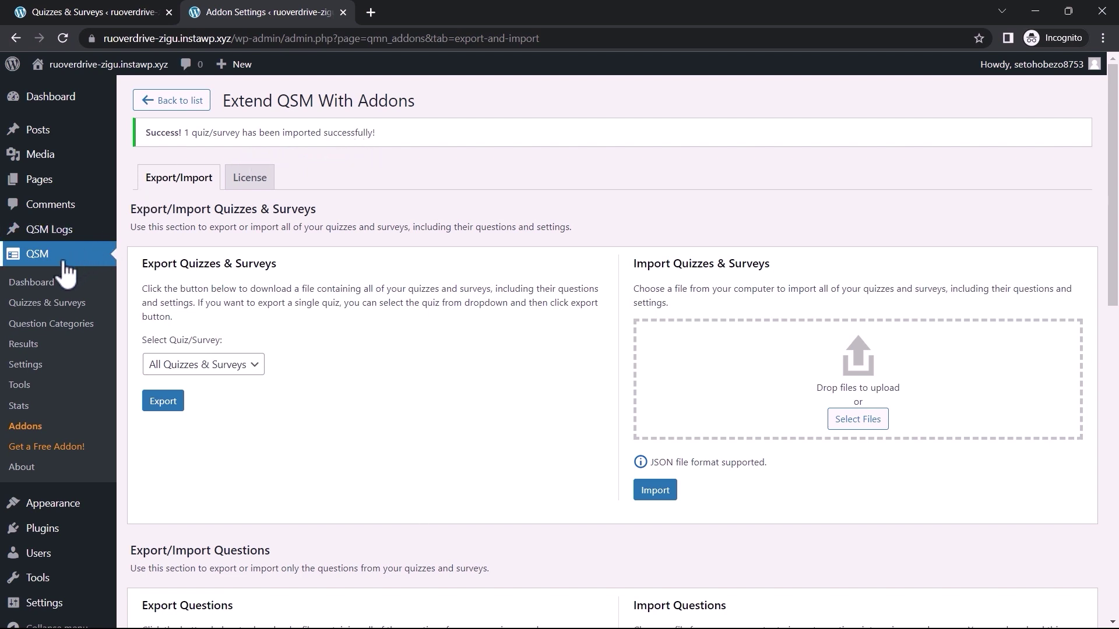
Open Math Quiz for editing and expand, then collapse, the 'Which is the equal sign?' question.
{"action": "left_click", "coordinate": [55, 307]}
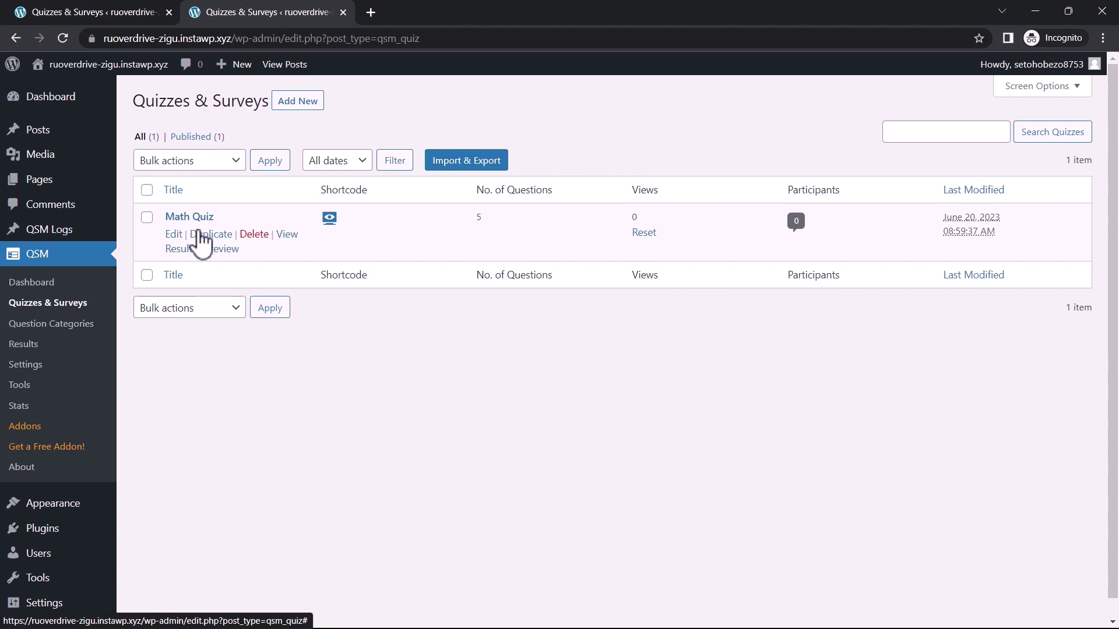
{"action": "left_click", "coordinate": [176, 235]}
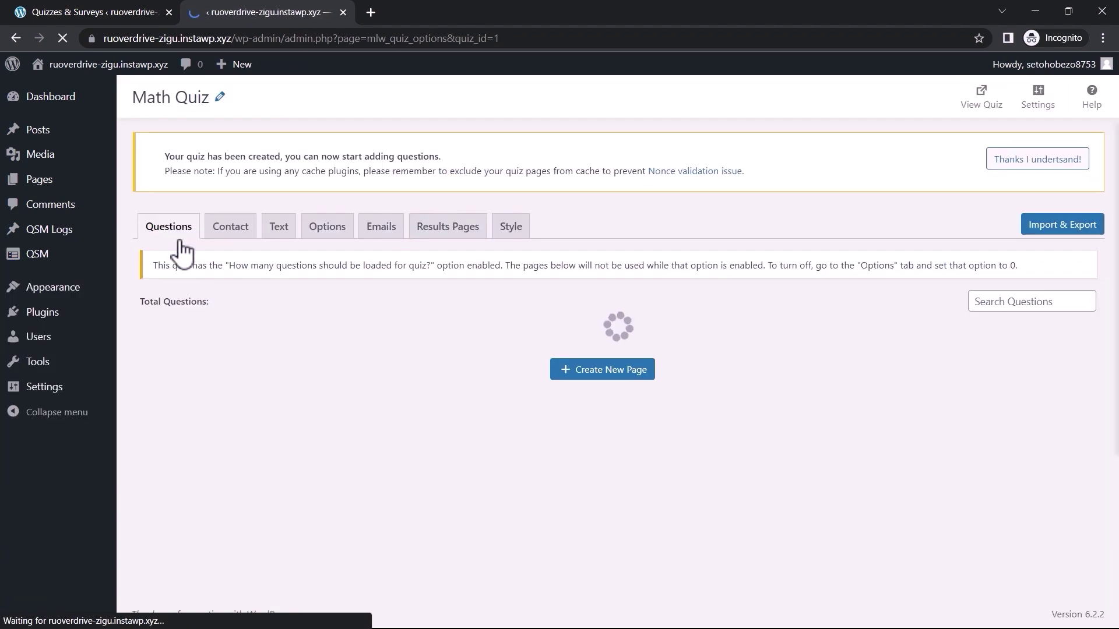
{"action": "scroll", "coordinate": [495, 332], "scroll_direction": "down", "scroll_amount": 2}
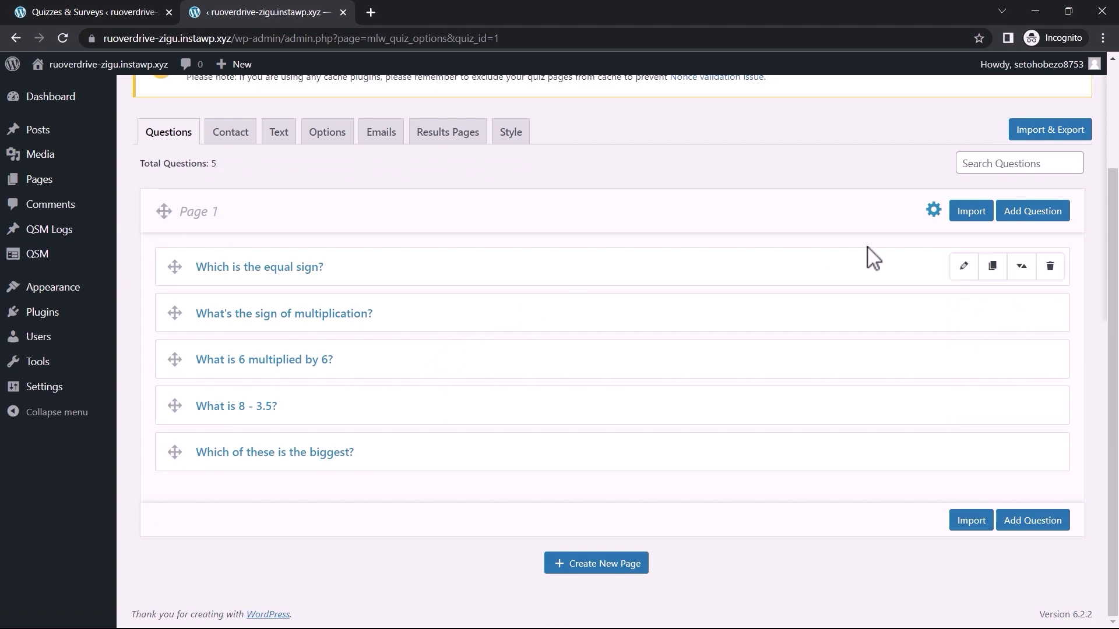
{"action": "left_click", "coordinate": [962, 266]}
{"action": "scroll", "coordinate": [317, 249], "scroll_direction": "down", "scroll_amount": 3}
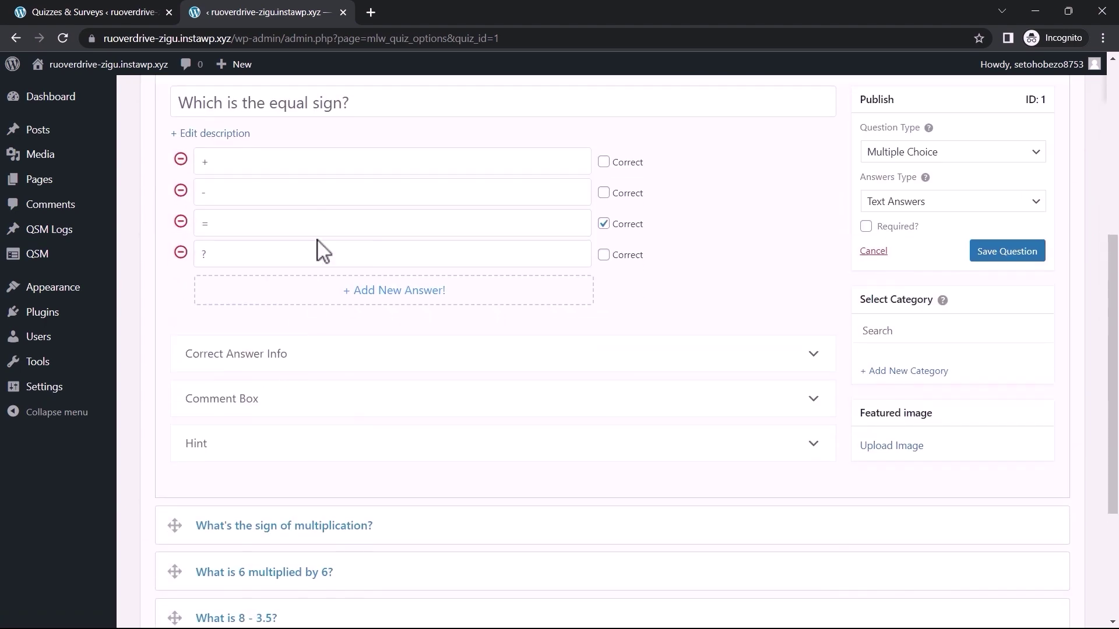
{"action": "scroll", "coordinate": [692, 332], "scroll_direction": "up", "scroll_amount": 3}
{"action": "left_click", "coordinate": [959, 199]}
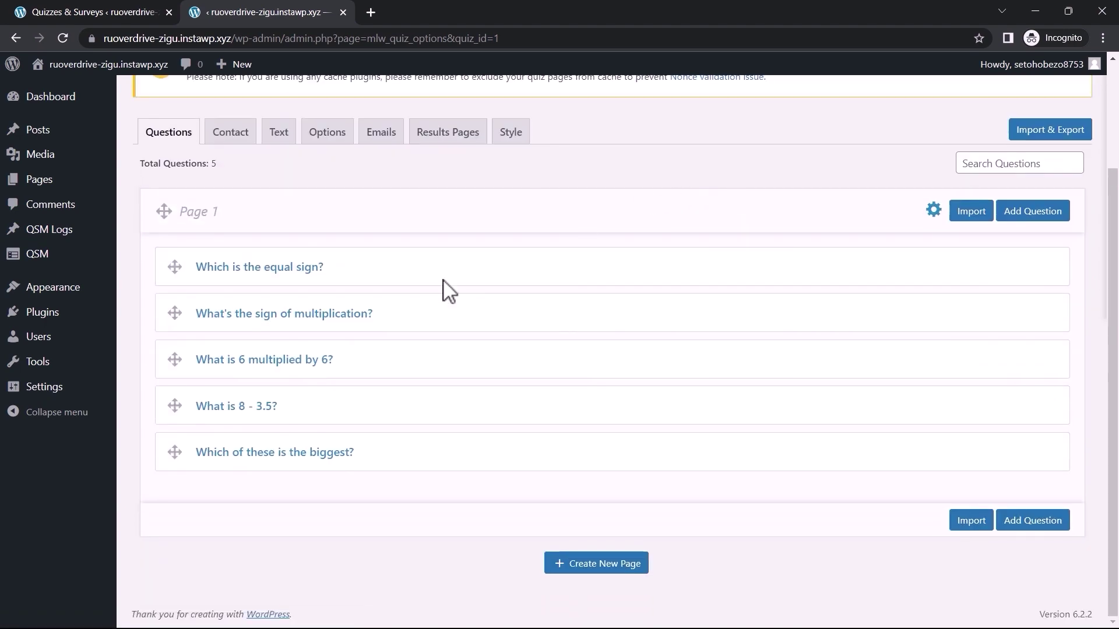
{"action": "scroll", "coordinate": [434, 297], "scroll_direction": "up", "scroll_amount": 2}
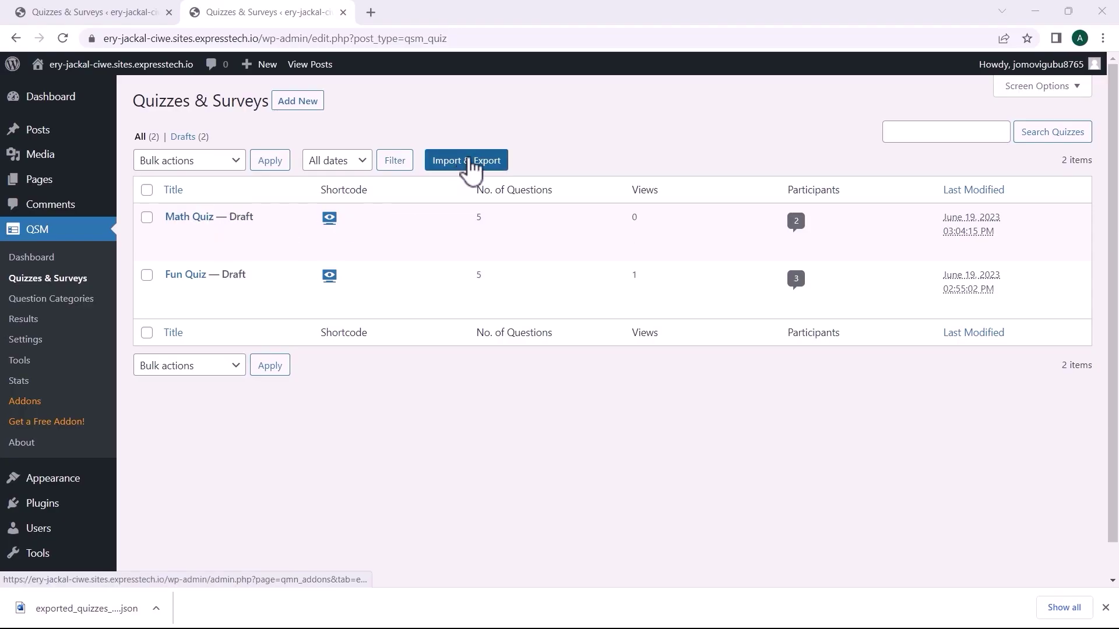
Export the Math Quiz questions in CSV format from the Import & Export page.
{"action": "left_click", "coordinate": [470, 162]}
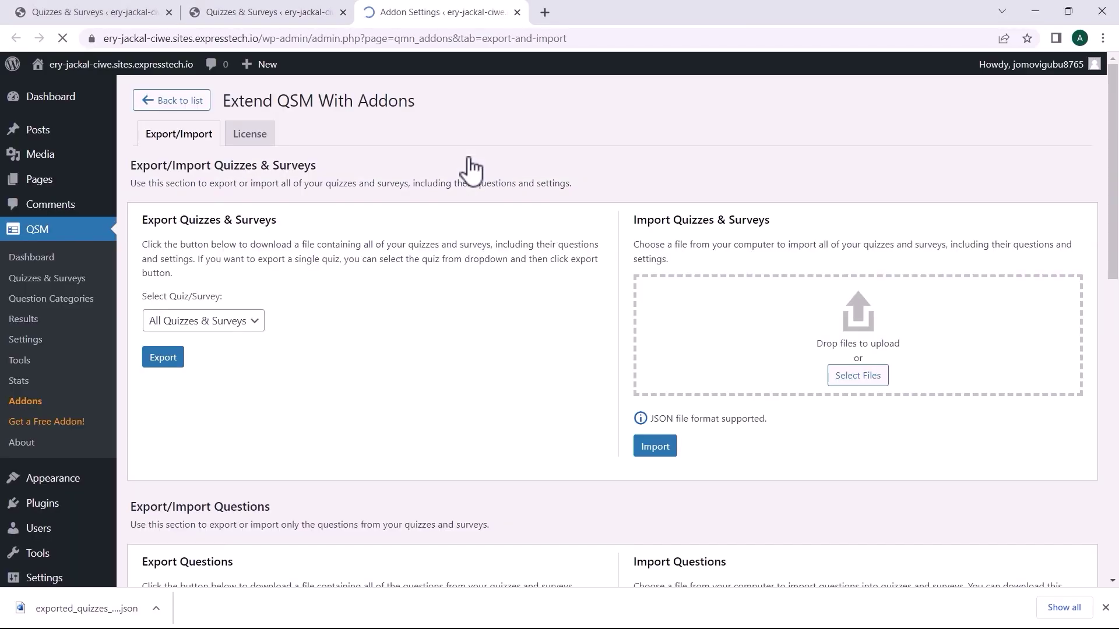
{"action": "scroll", "coordinate": [384, 349], "scroll_direction": "down", "scroll_amount": 5}
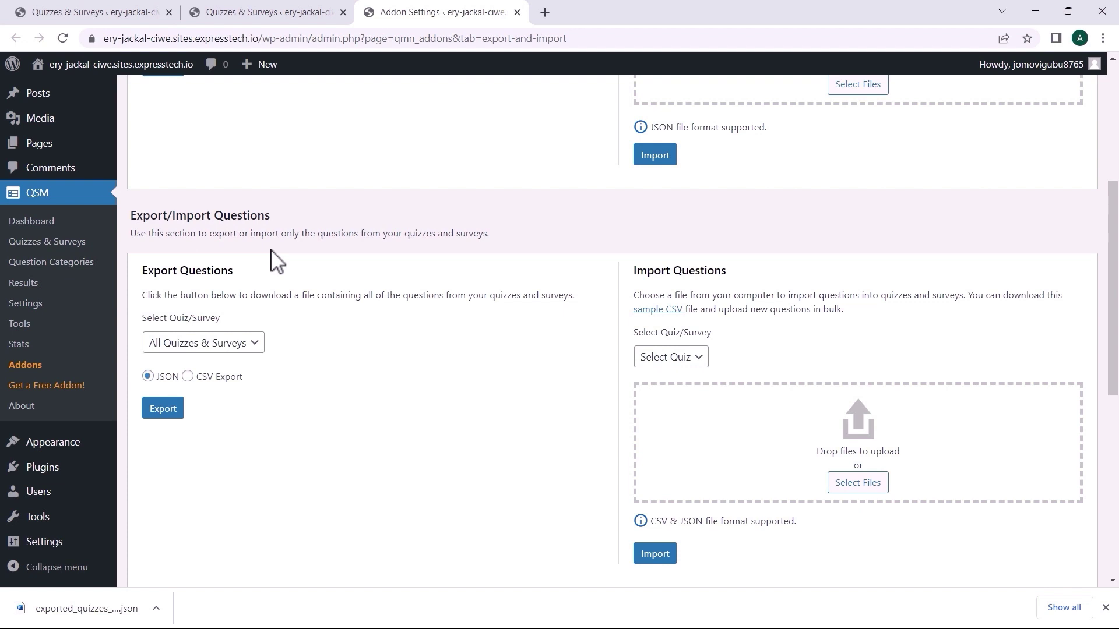
{"action": "left_click", "coordinate": [241, 349]}
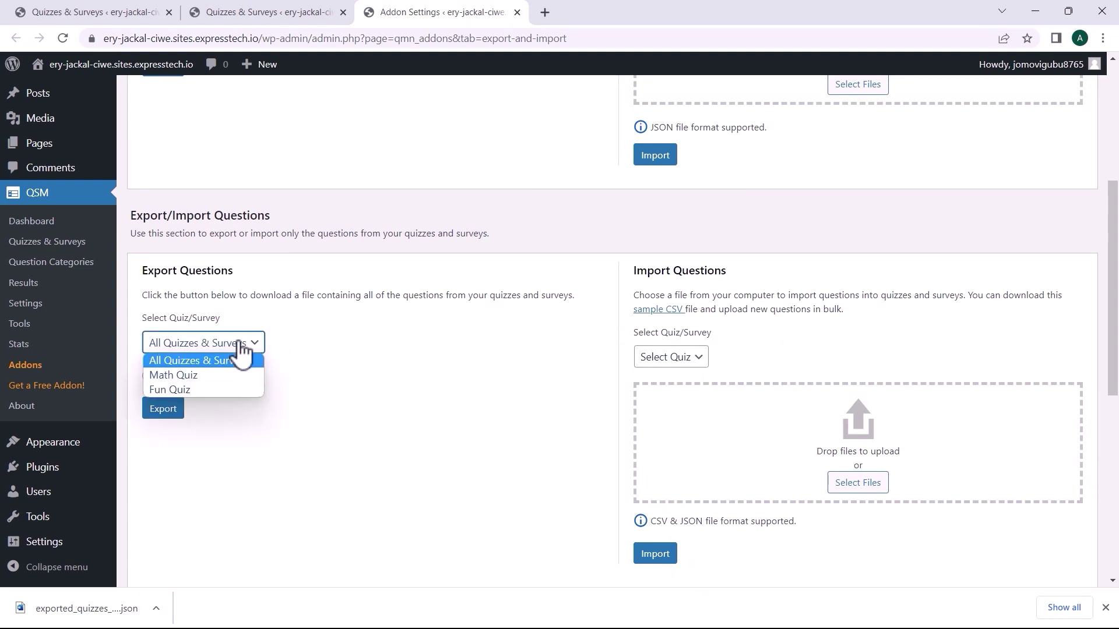
{"action": "left_click", "coordinate": [195, 374]}
{"action": "left_click", "coordinate": [187, 377]}
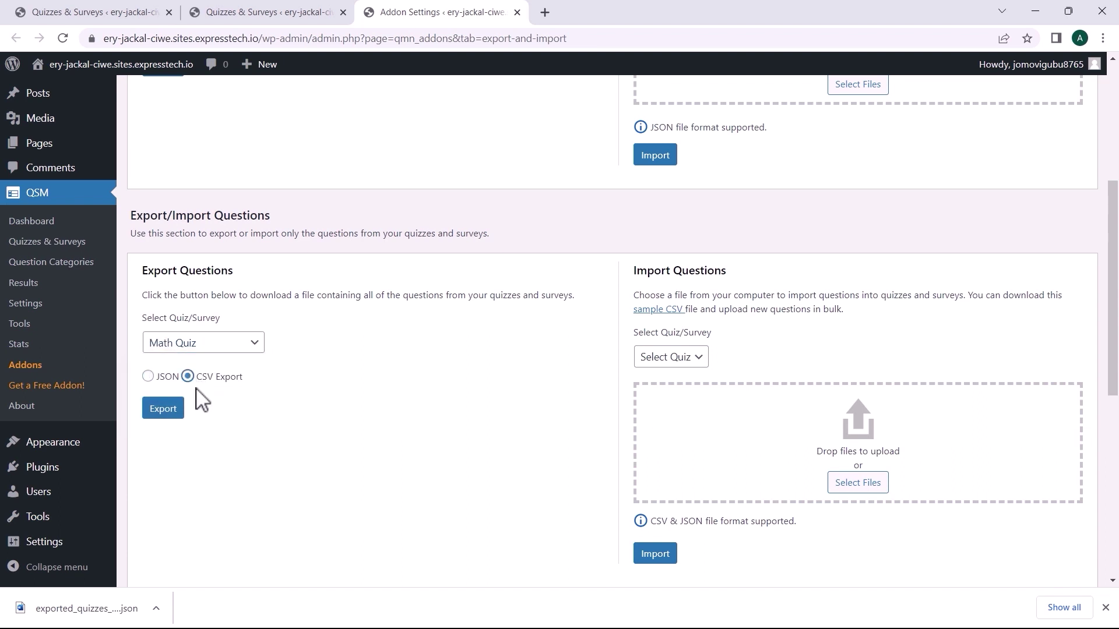
{"action": "left_click", "coordinate": [164, 411]}
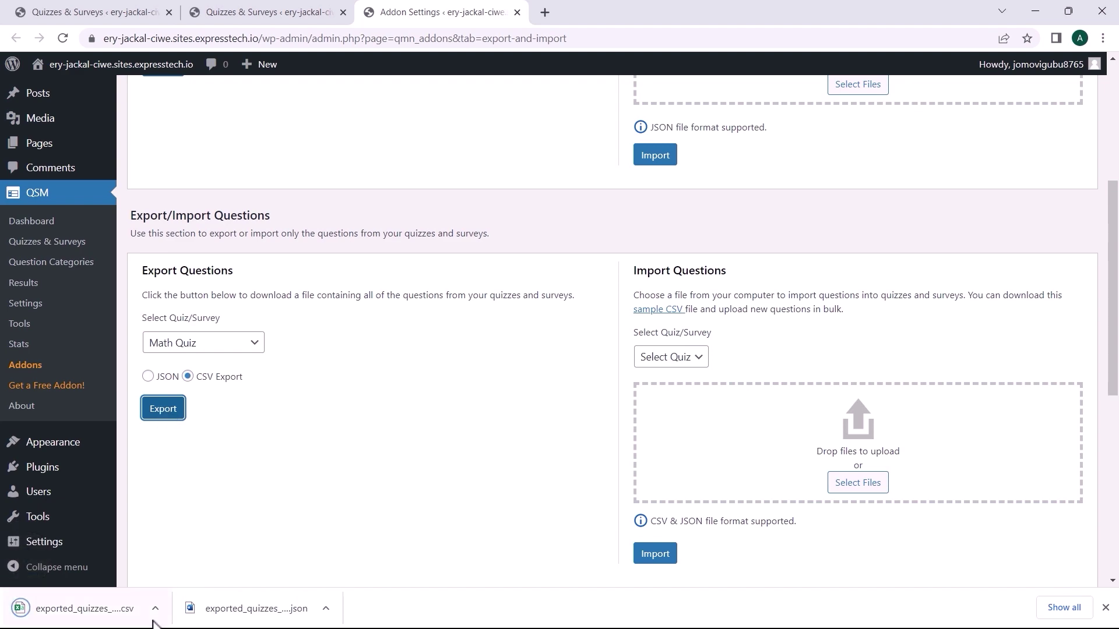
Reveal the downloaded CSV in the Import_export folder.
{"action": "left_click", "coordinate": [156, 609]}
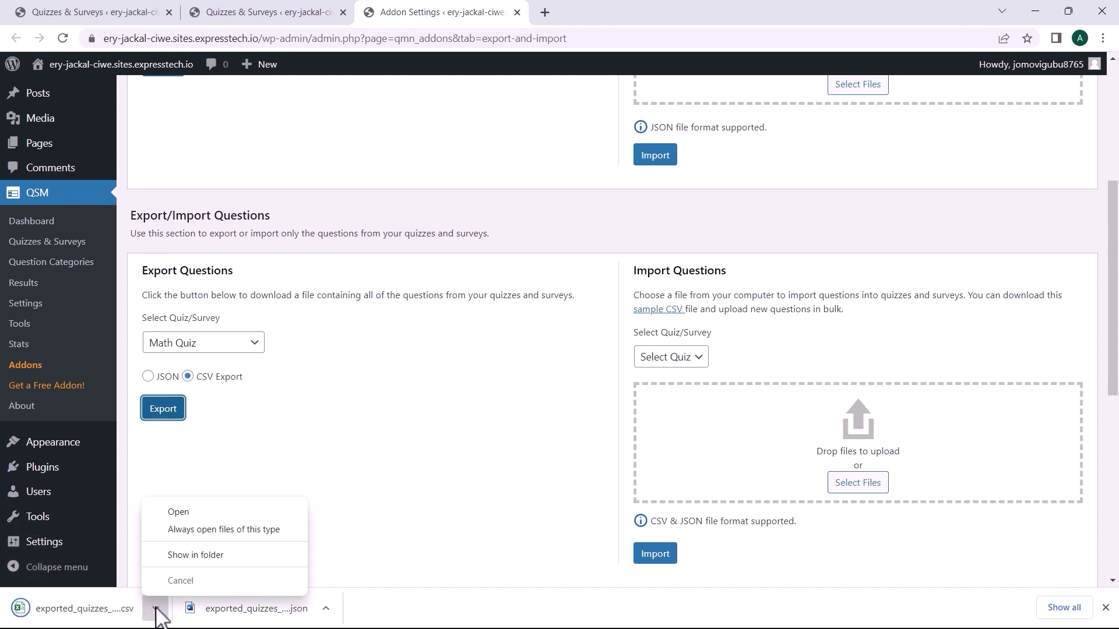
{"action": "left_click", "coordinate": [201, 554]}
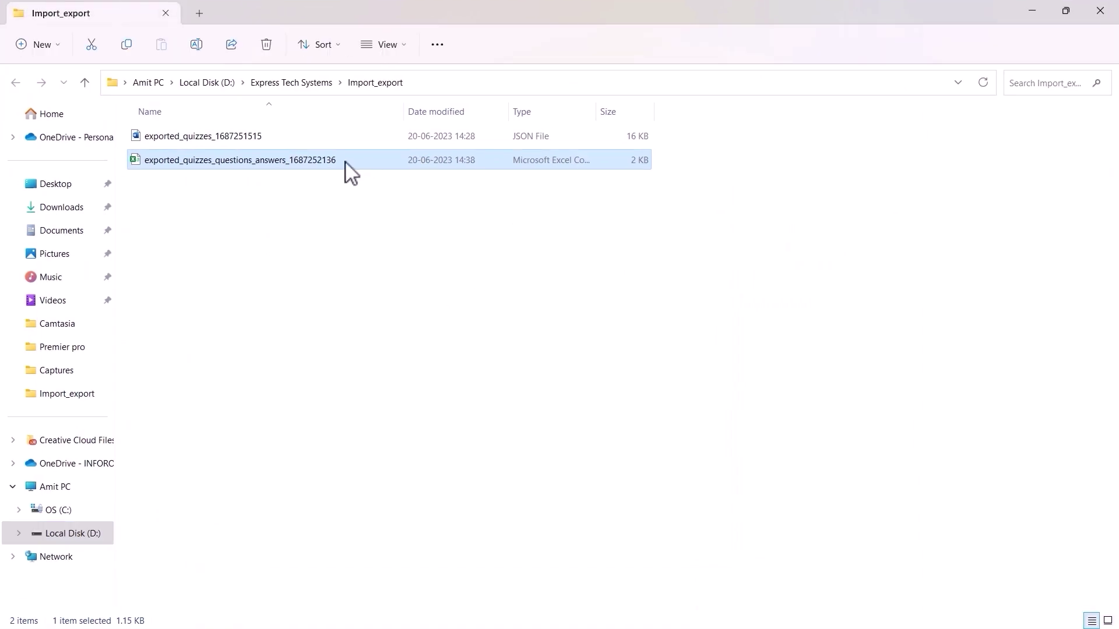
Open the Math Quiz CSV in Excel and AutoFit every column to its header.
{"action": "double_click", "coordinate": [345, 162]}
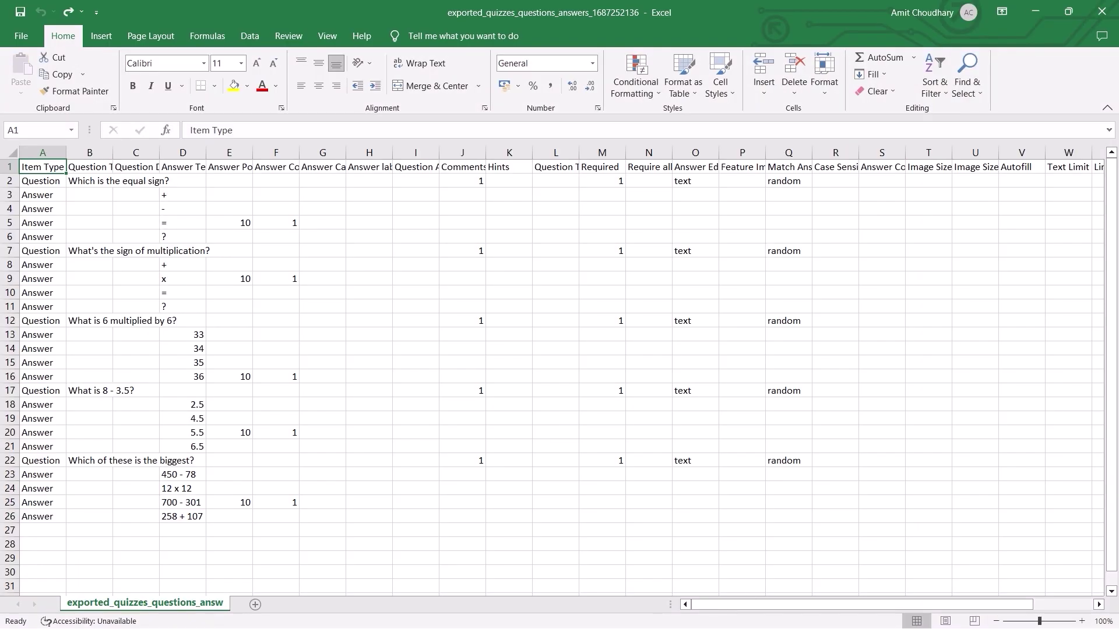
{"action": "left_click_drag", "start_coordinate": [869, 606], "coordinate": [950, 606]}
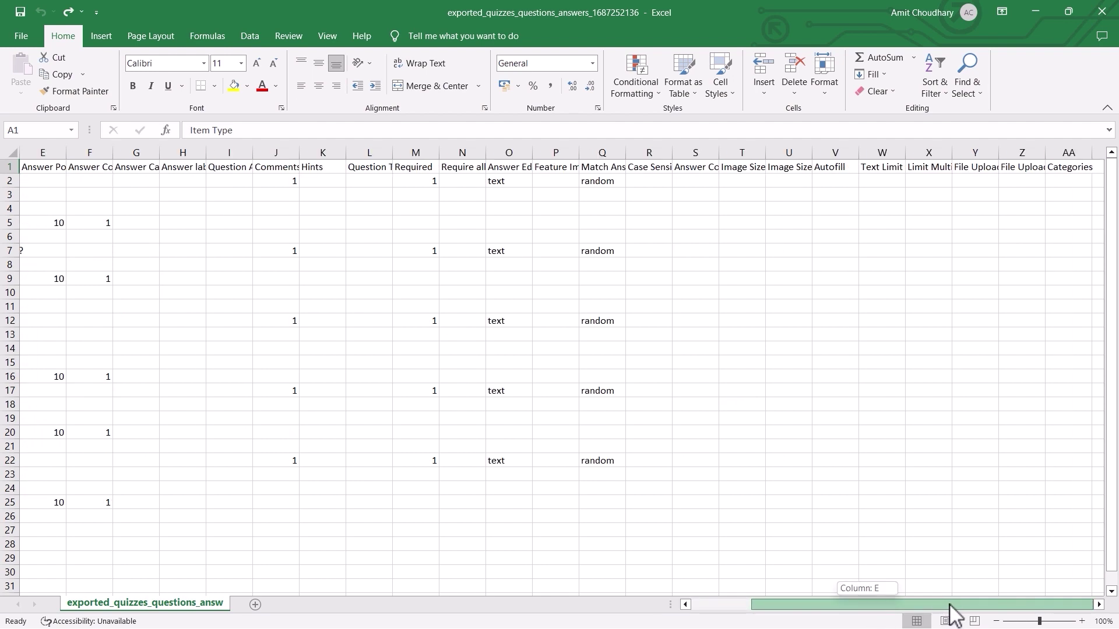
{"action": "left_click", "coordinate": [1068, 167], "text": "shift"}
{"action": "left_click", "coordinate": [13, 154]}
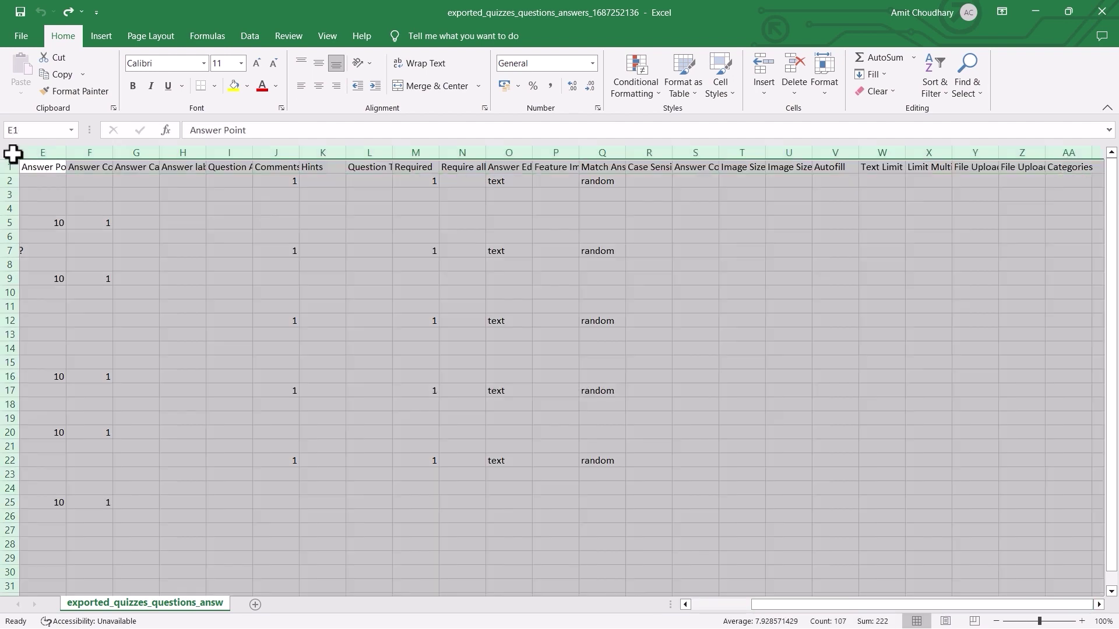
{"action": "double_click", "coordinate": [66, 152]}
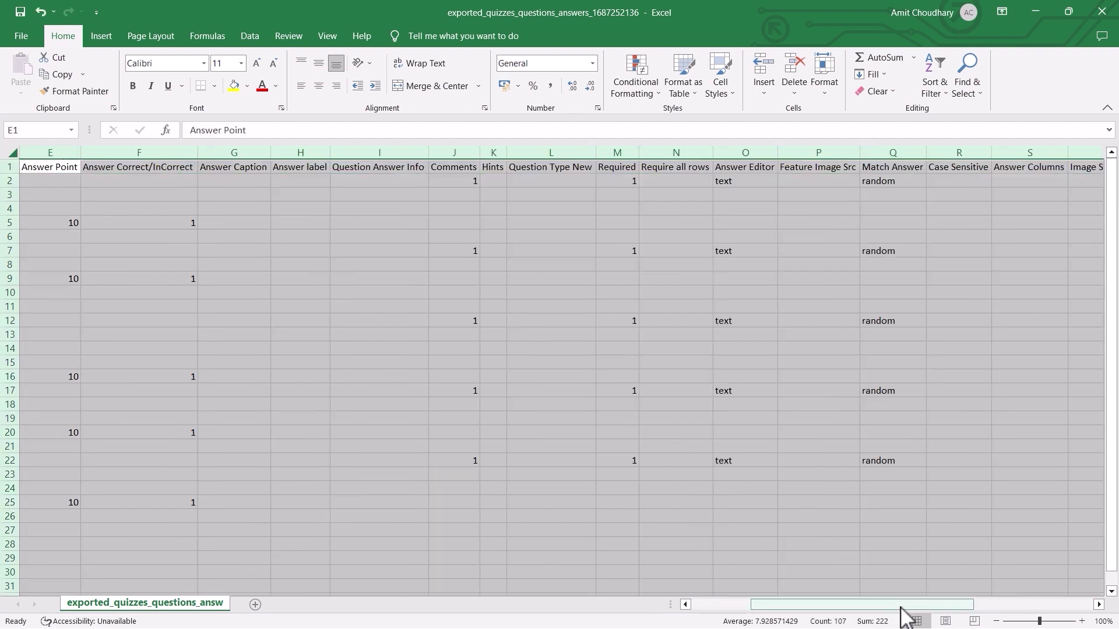
{"action": "left_click_drag", "start_coordinate": [909, 606], "coordinate": [459, 427]}
{"action": "left_click", "coordinate": [112, 183]}
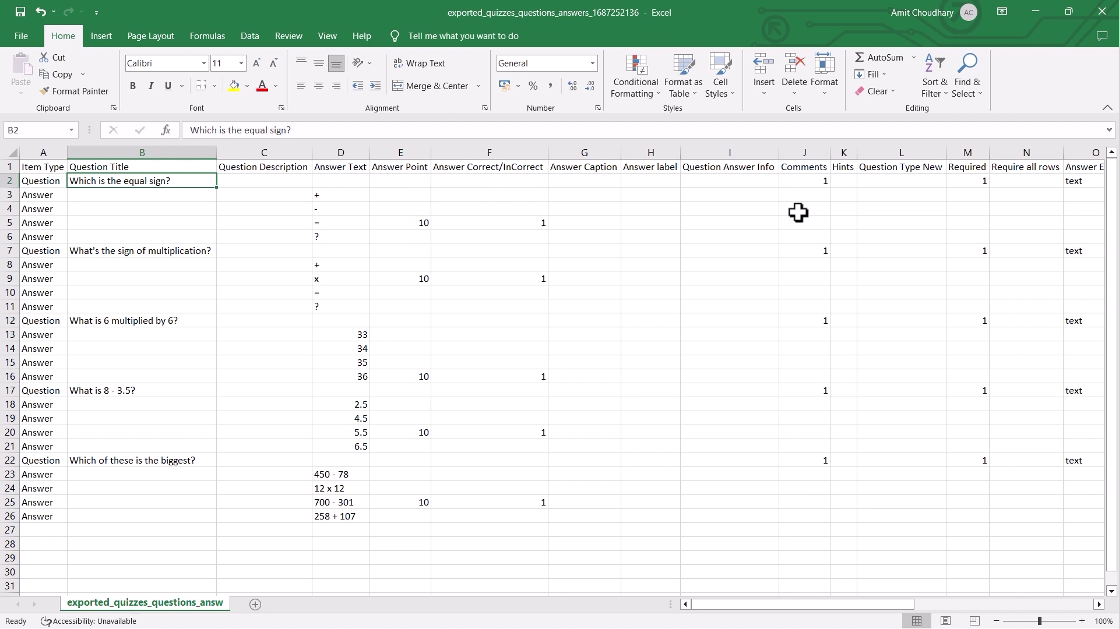
Change the 12 x 12 answer to 12 x 222 and make it correct for 10 points.
{"action": "type", "text": "Equal sign is"}
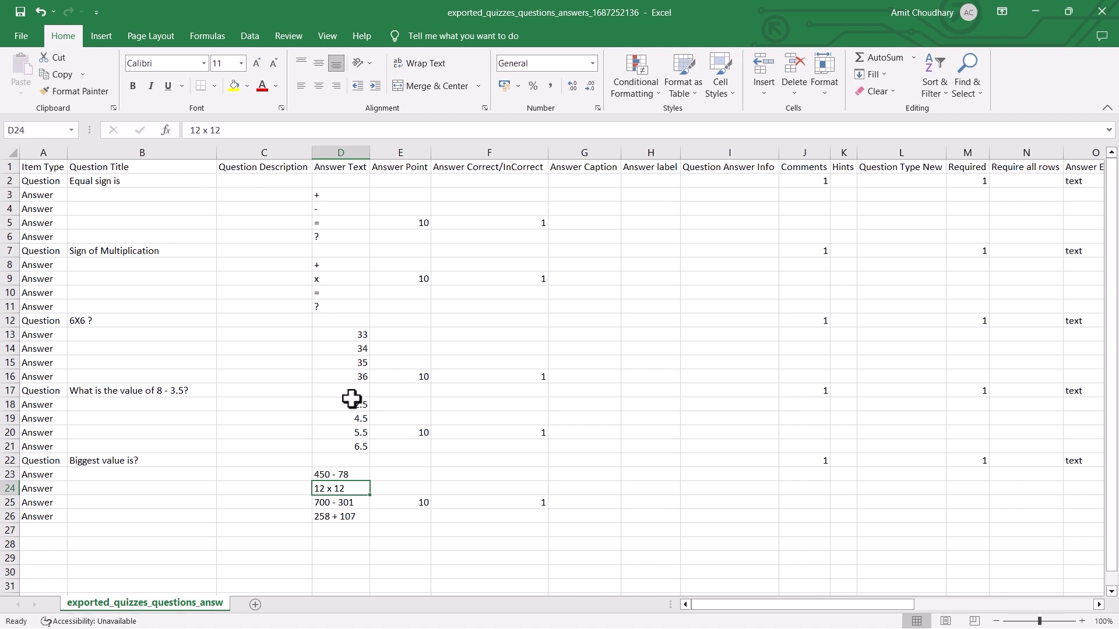
{"action": "double_click", "coordinate": [355, 491]}
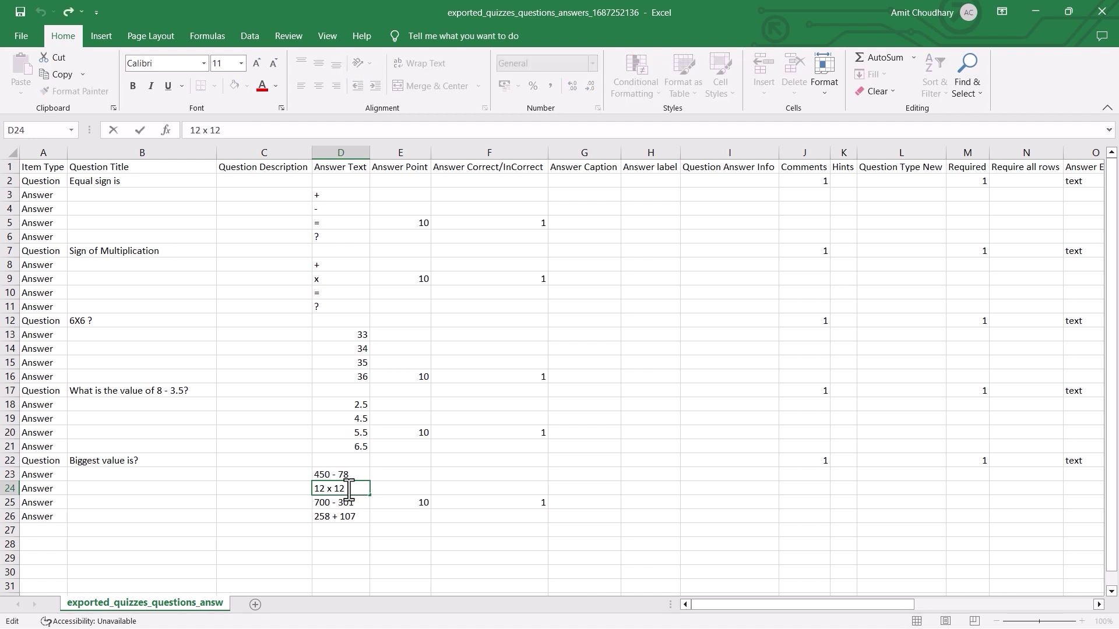
{"action": "key", "text": "BackSpace"}
{"action": "key", "text": "BackSpace"}
{"action": "type", "text": "222"}
{"action": "left_click", "coordinate": [417, 504]}
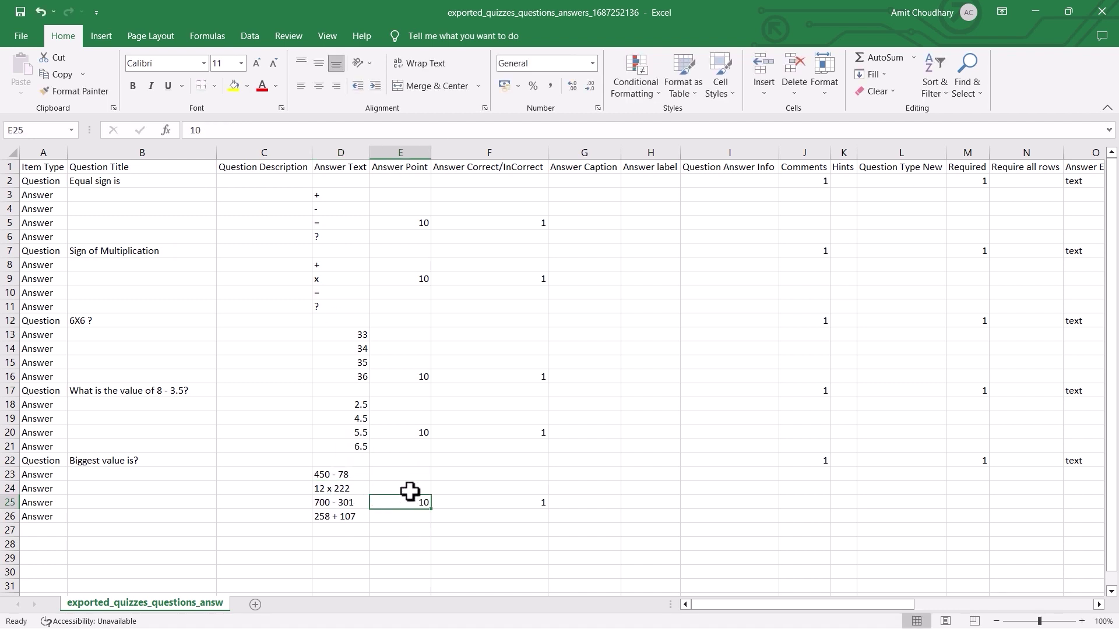
{"action": "key", "text": "ctrl+x"}
{"action": "left_click", "coordinate": [409, 489]}
{"action": "key", "text": "ctrl+v"}
{"action": "left_click", "coordinate": [537, 489]}
{"action": "left_click", "coordinate": [537, 501]}
{"action": "key", "text": "ctrl+x"}
{"action": "left_click", "coordinate": [538, 489]}
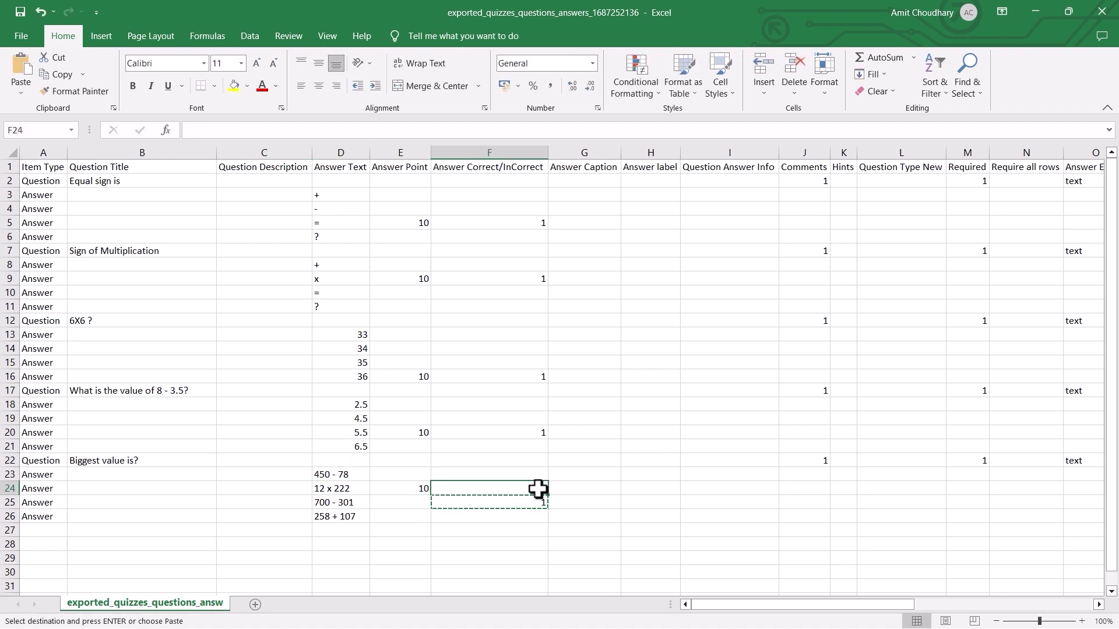
{"action": "key", "text": "ctrl+v"}
Reorder the 8 - 3.5 answers to 5.5, 6.5, 3.5 and 2.5.
{"action": "left_click", "coordinate": [359, 419]}
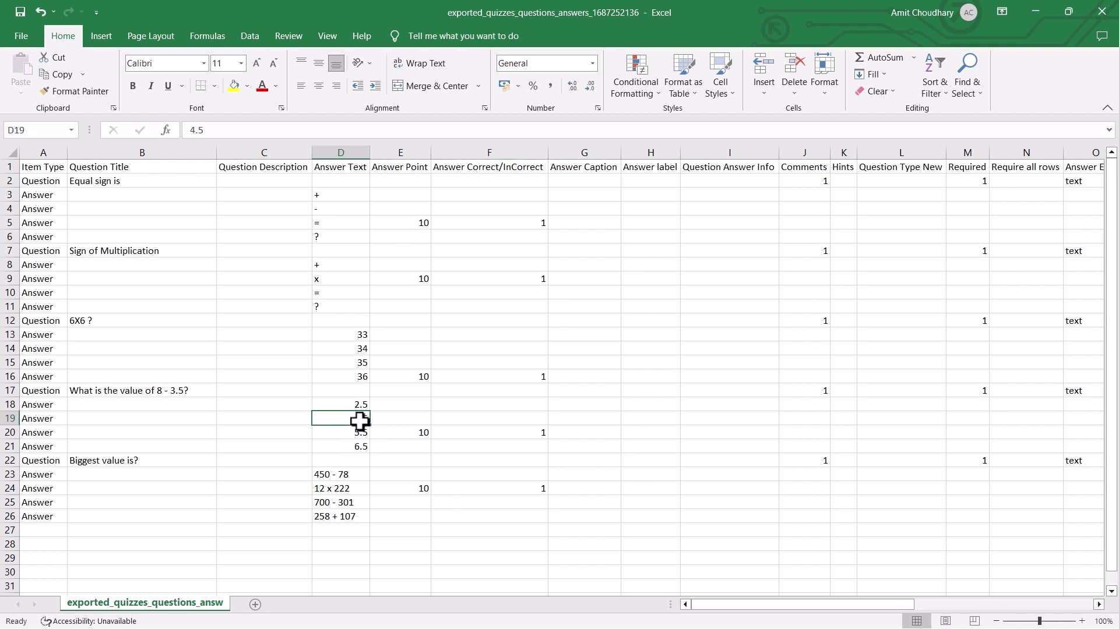
{"action": "type", "text": "6.5"}
{"action": "double_click", "coordinate": [360, 404]}
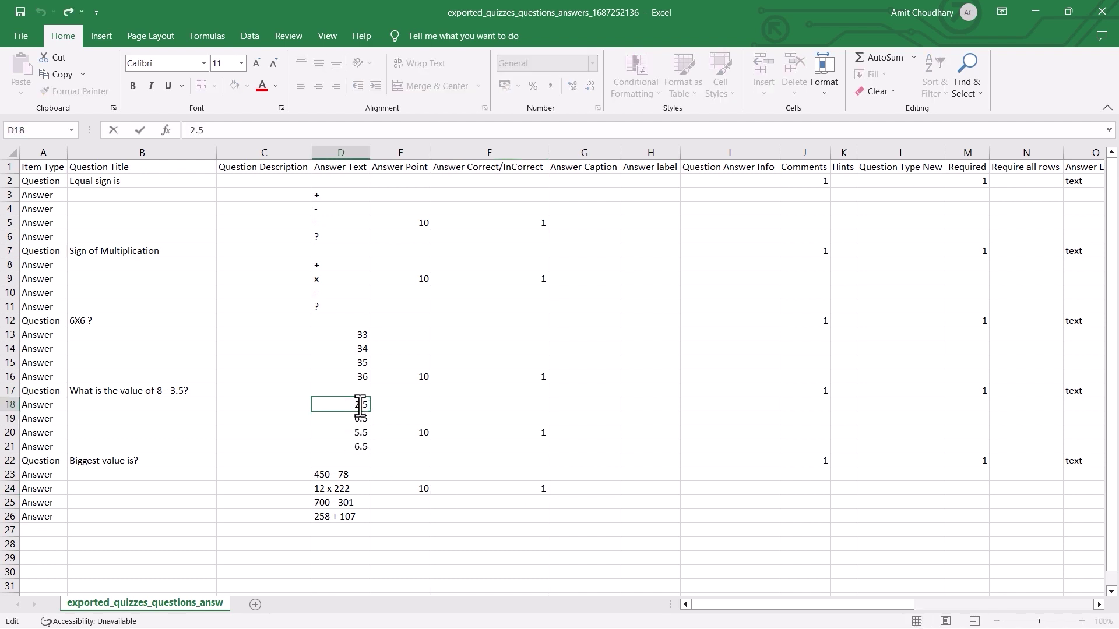
{"action": "left_click", "coordinate": [359, 432]}
{"action": "double_click", "coordinate": [360, 433]}
{"action": "key", "text": "BackSpace"}
{"action": "type", "text": "1"}
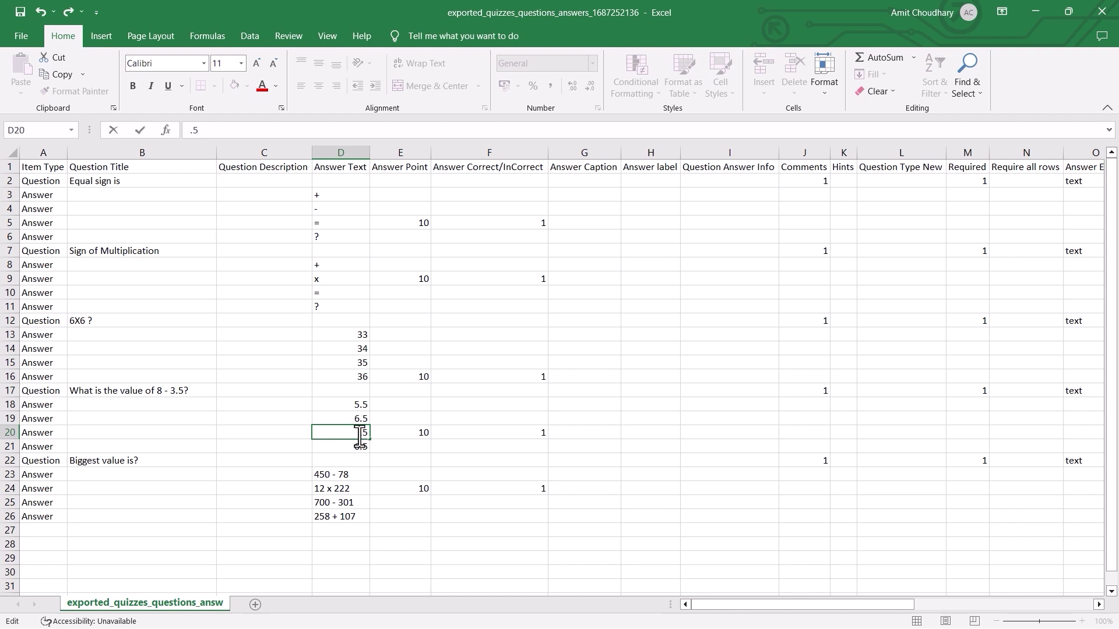
{"action": "type", "text": "3"}
{"action": "left_click", "coordinate": [392, 407]}
Move the 10 points and correct-answer flag onto the 5.5 answer.
{"action": "left_click", "coordinate": [408, 432]}
{"action": "key", "text": "ctrl+x"}
{"action": "left_click", "coordinate": [408, 404]}
{"action": "key", "text": "ctrl+v"}
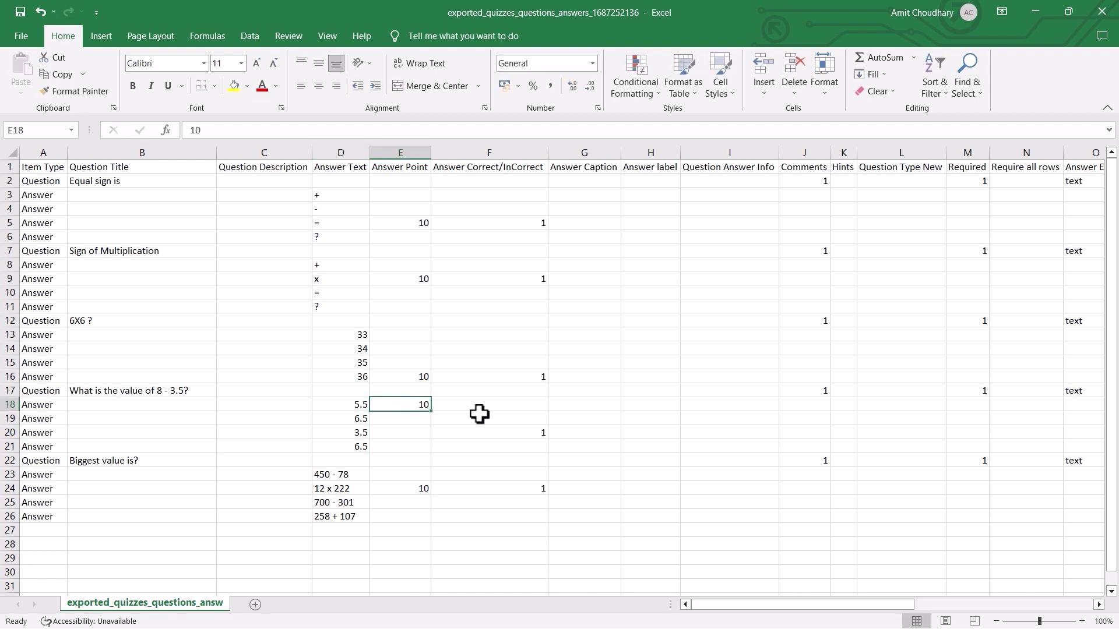
{"action": "left_click", "coordinate": [537, 404]}
{"action": "left_click", "coordinate": [539, 434]}
{"action": "key", "text": "ctrl+x"}
{"action": "left_click", "coordinate": [536, 408]}
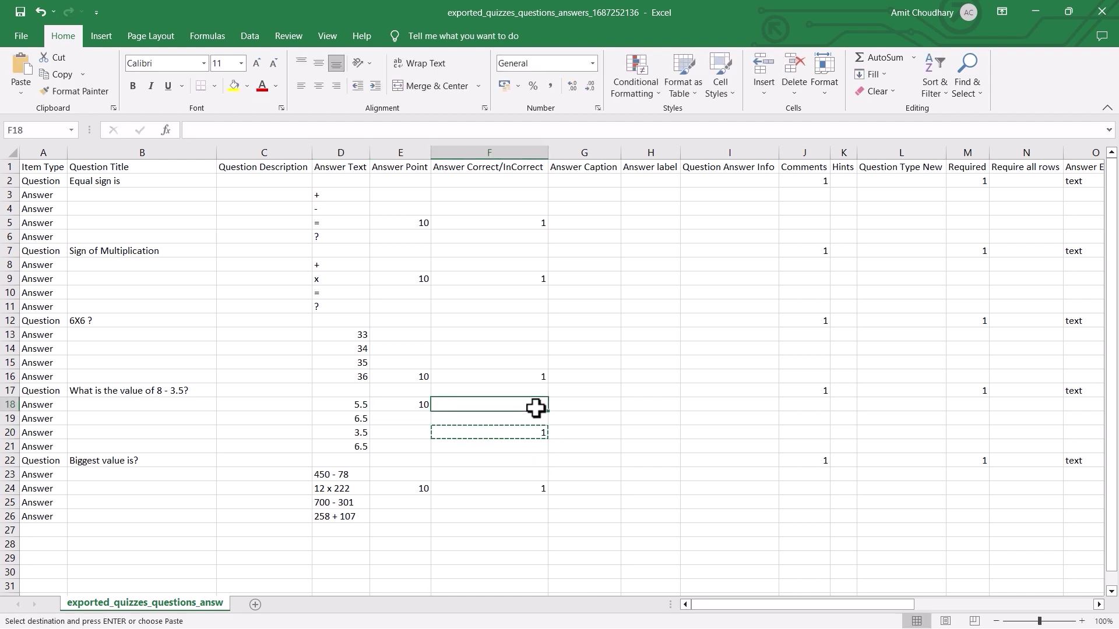
{"action": "key", "text": "ctrl+v"}
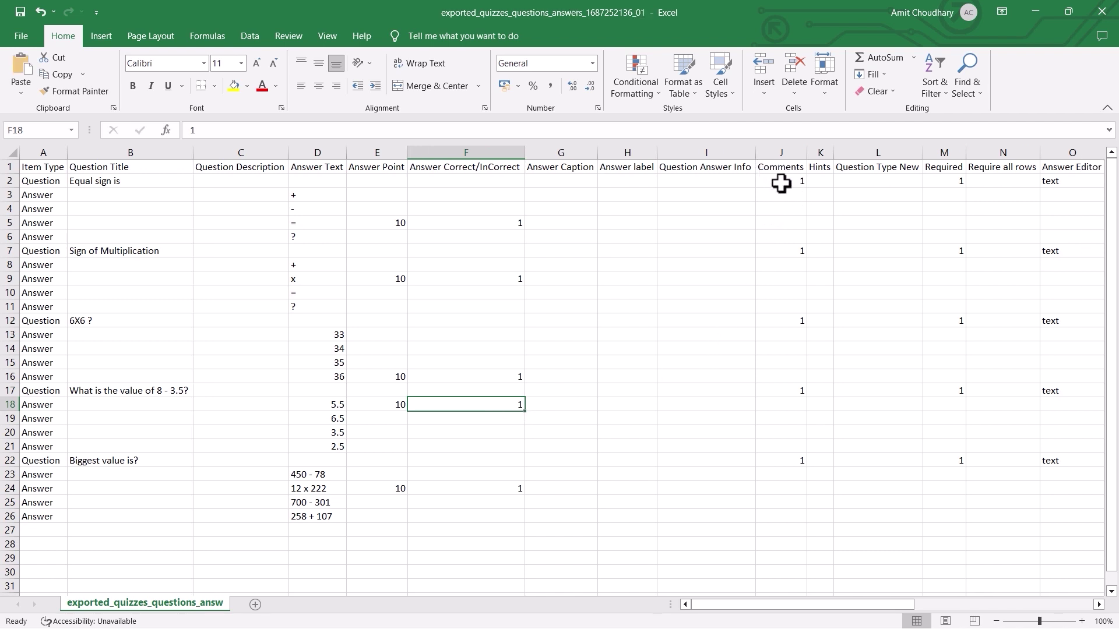
Set the Comments values of the five questions to 0, 1, 2, 0 and 2.
{"action": "left_click", "coordinate": [801, 183]}
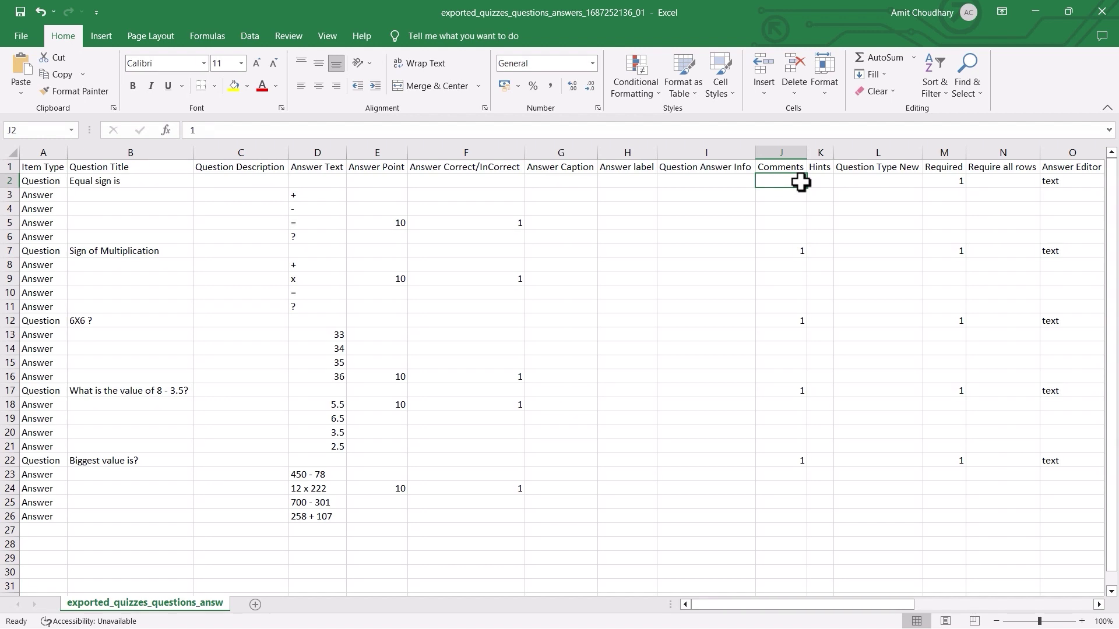
{"action": "type", "text": "0"}
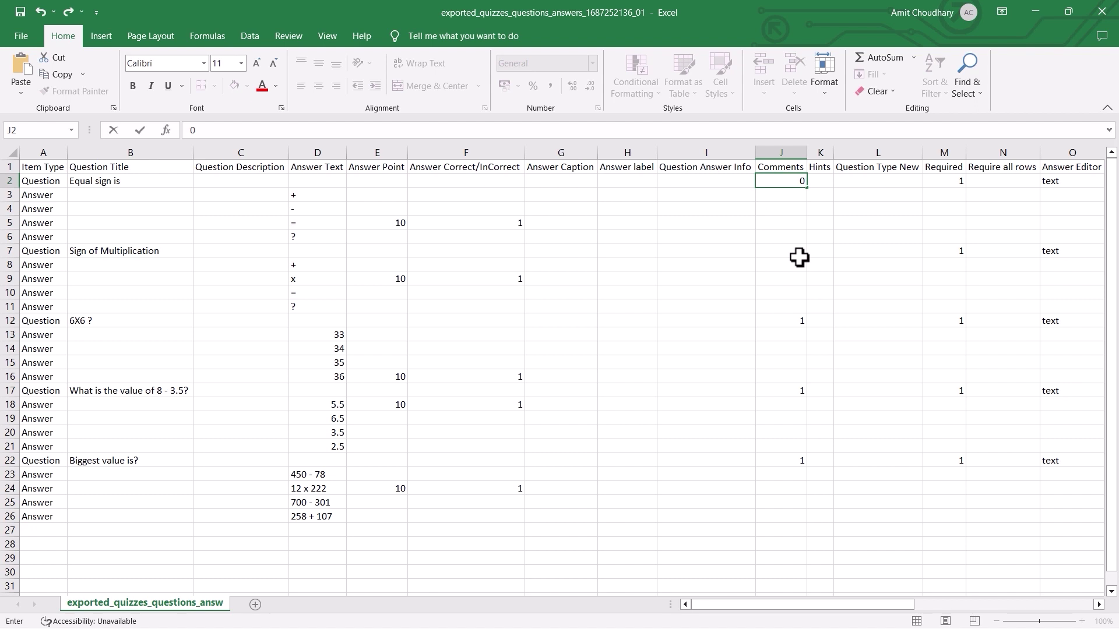
{"action": "left_click", "coordinate": [799, 254]}
{"action": "type", "text": "1"}
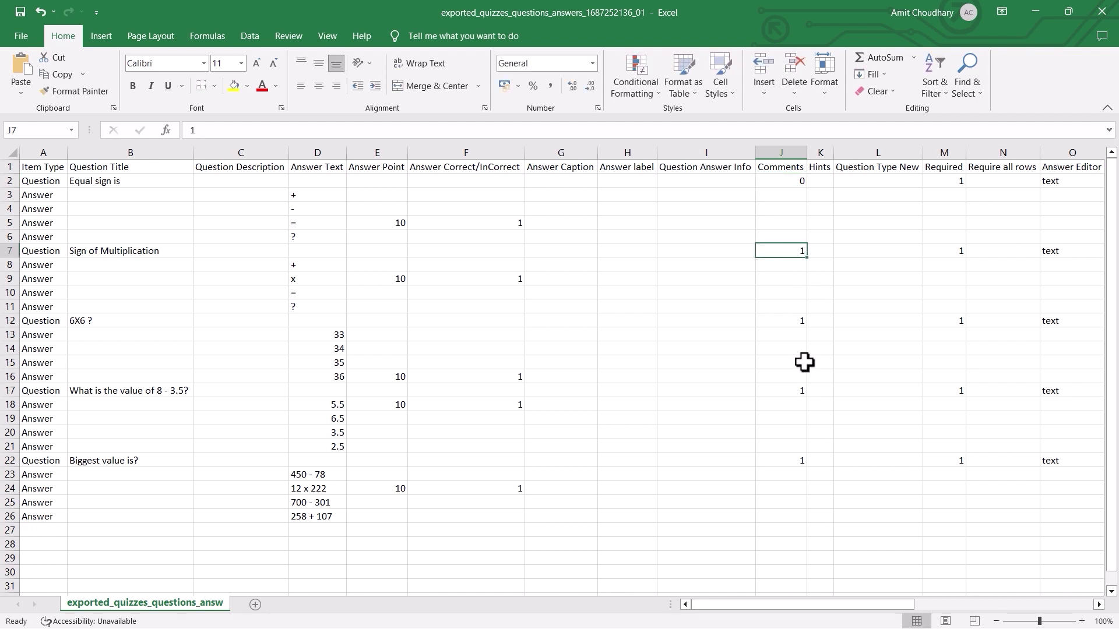
{"action": "key", "text": "Return"}
{"action": "left_click", "coordinate": [799, 321]}
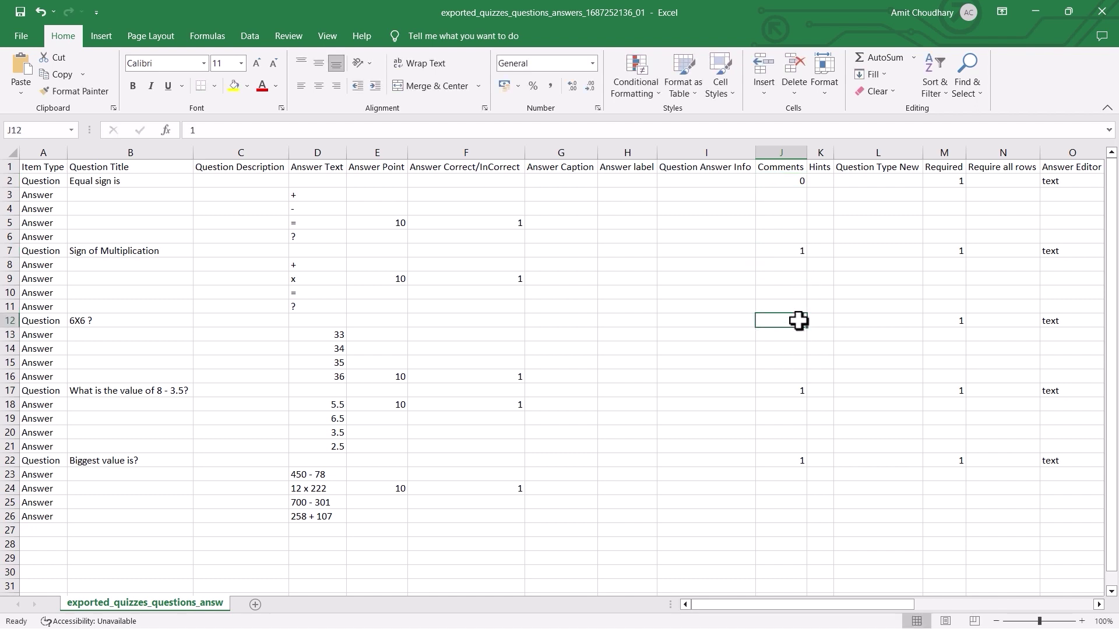
{"action": "type", "text": "2"}
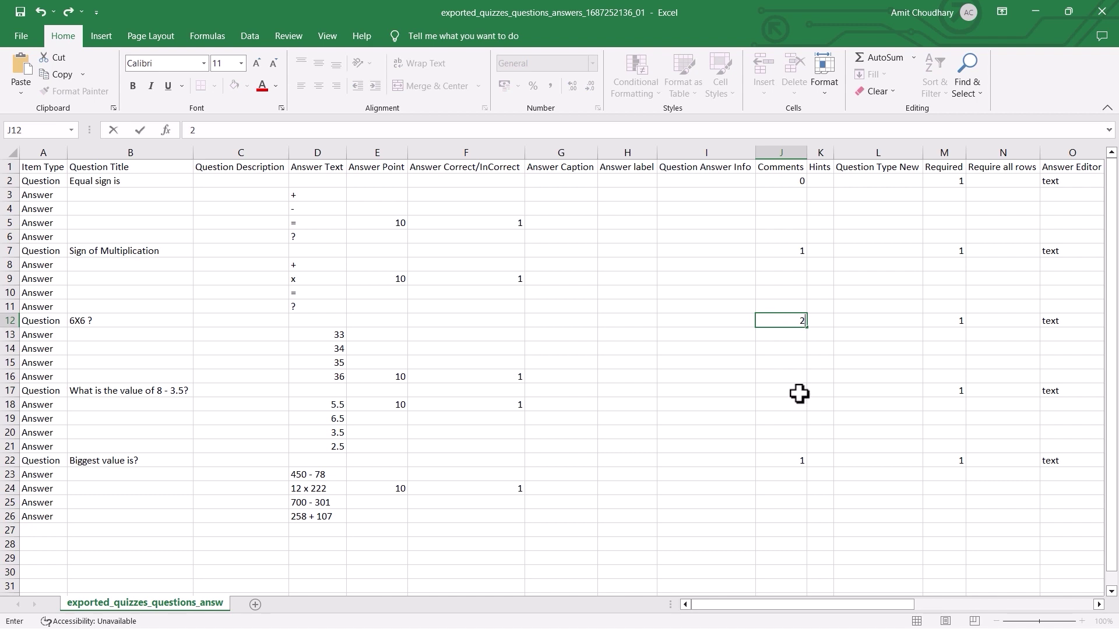
{"action": "left_click", "coordinate": [799, 394]}
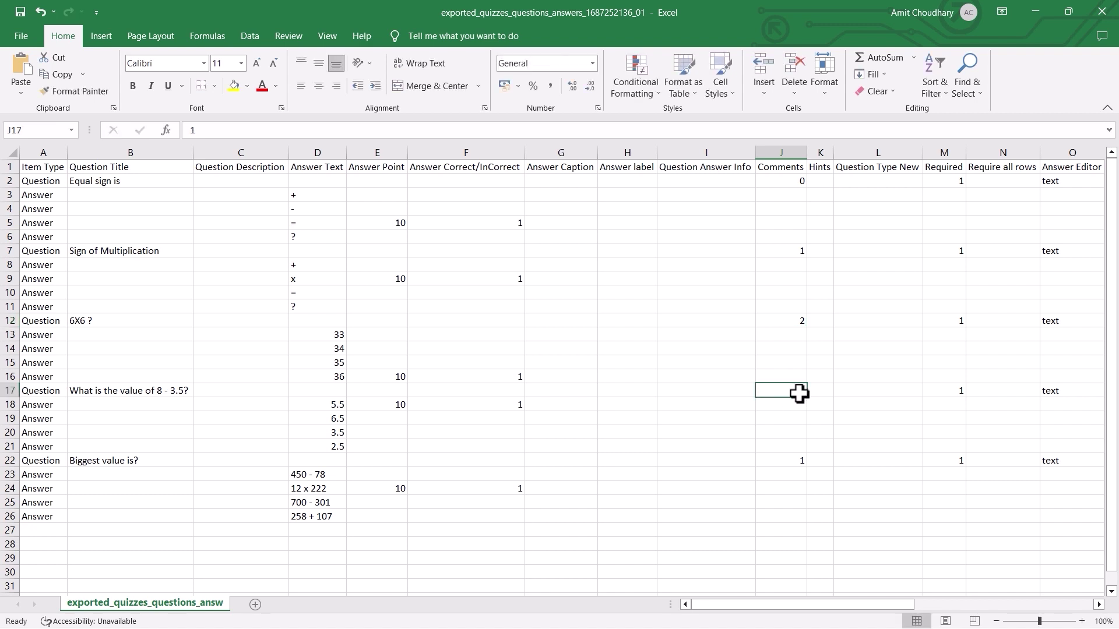
{"action": "type", "text": "0"}
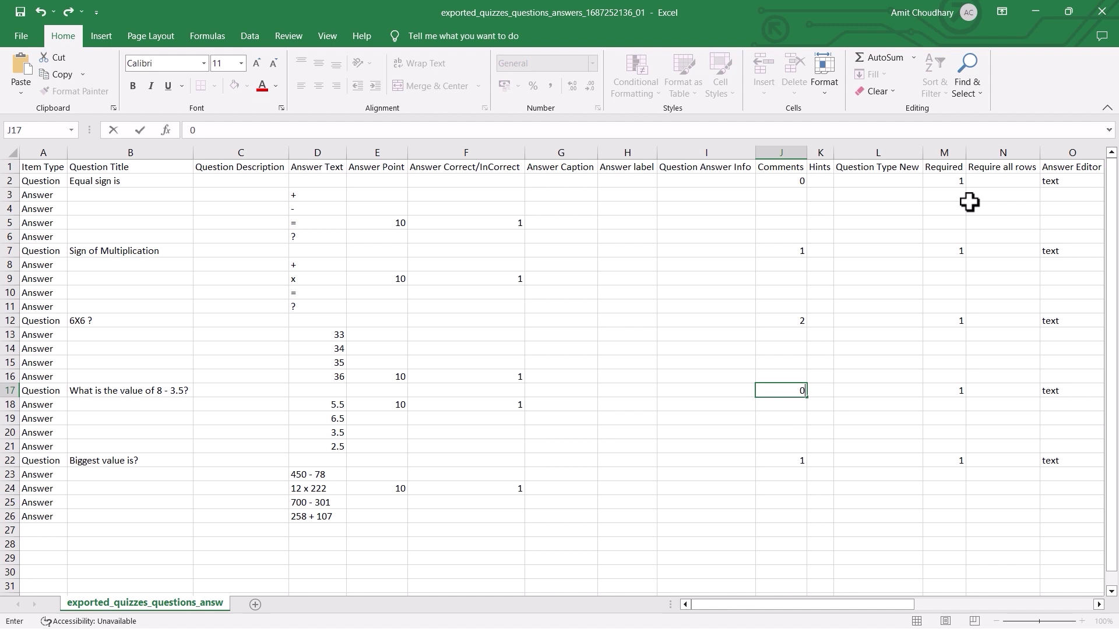
{"action": "left_click", "coordinate": [788, 463]}
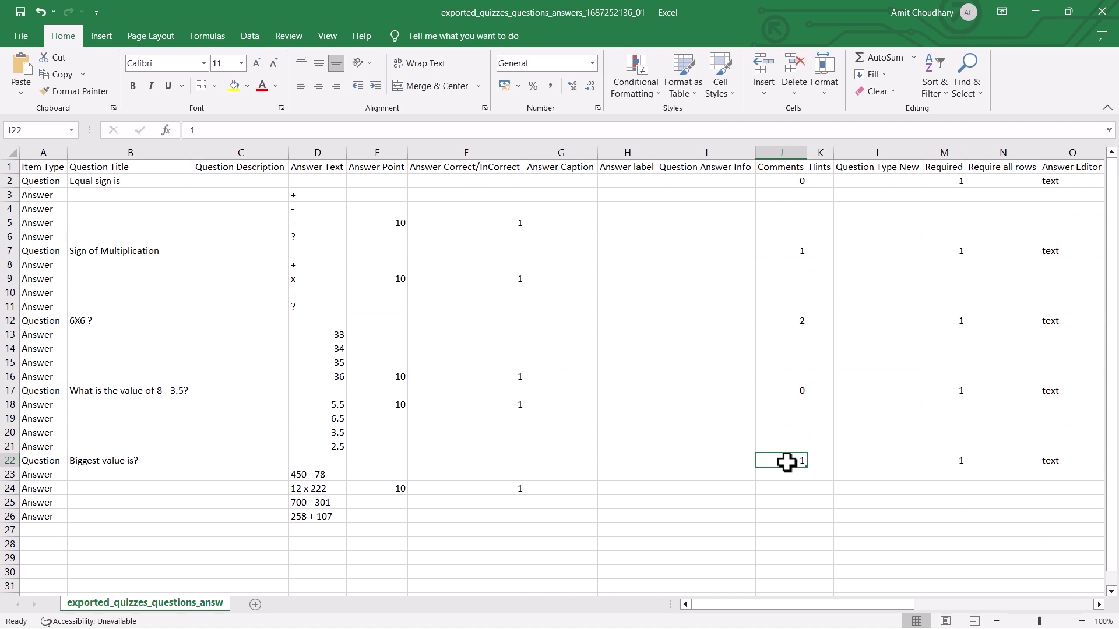
{"action": "type", "text": "2"}
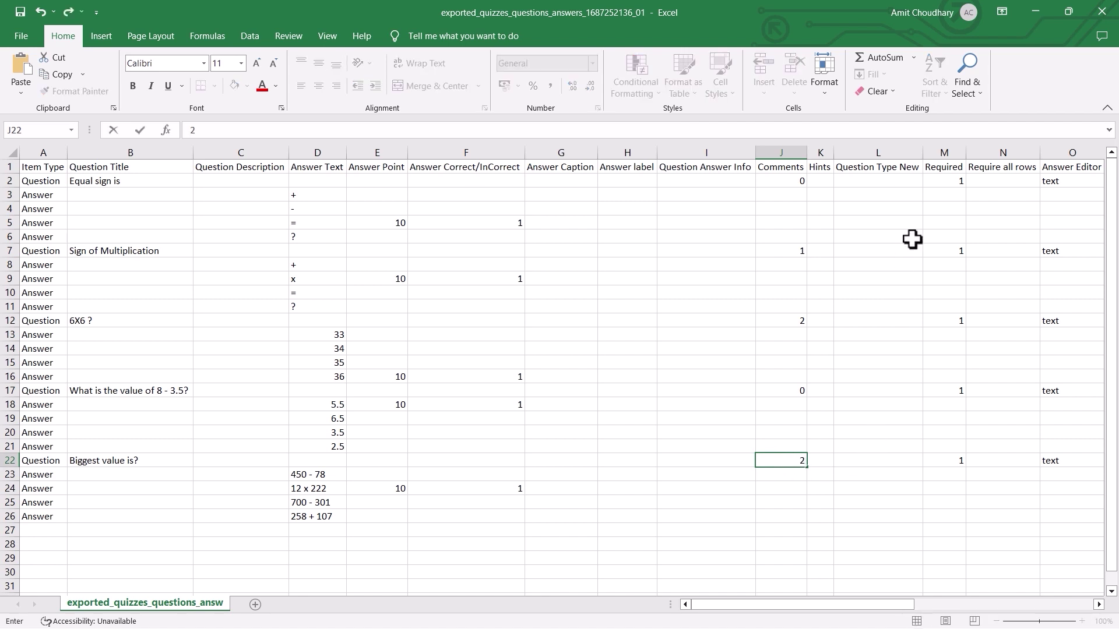
{"action": "left_click", "coordinate": [958, 181]}
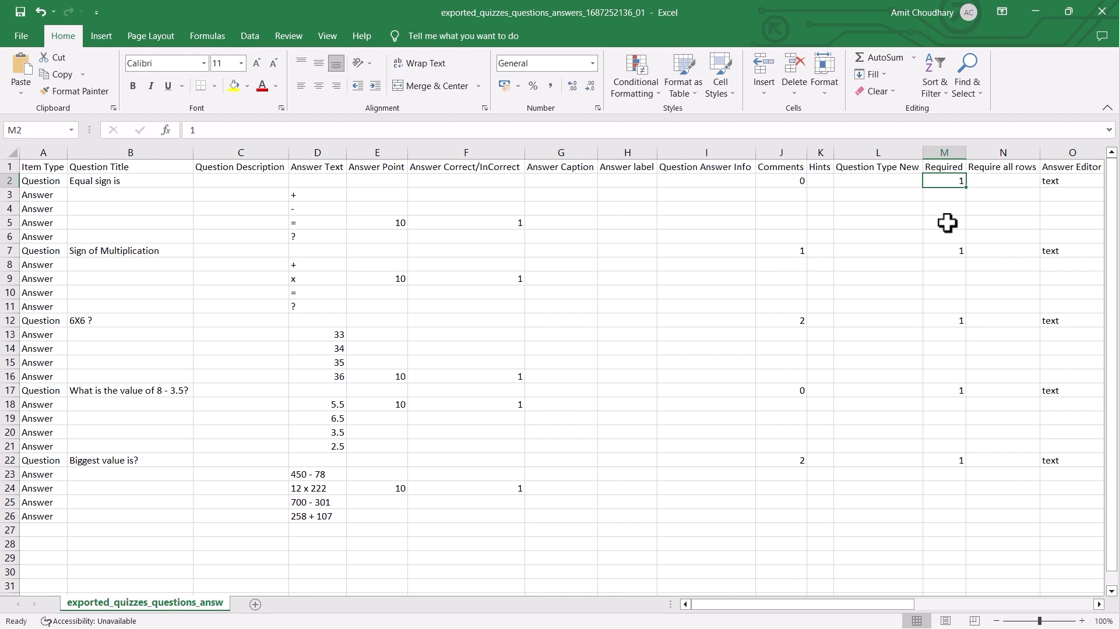
Enter 0 in the Required column (M2 and M17) for the 'Equal sign is' and '8 - 3.5' questions.
{"action": "type", "text": "0"}
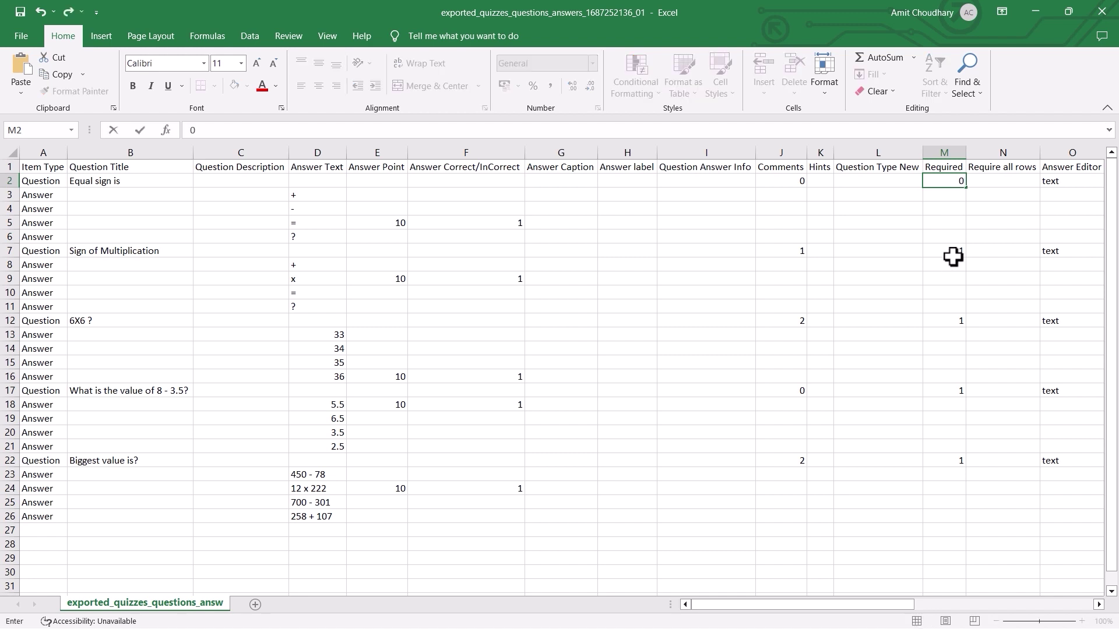
{"action": "key", "text": "Return"}
{"action": "left_click", "coordinate": [954, 253]}
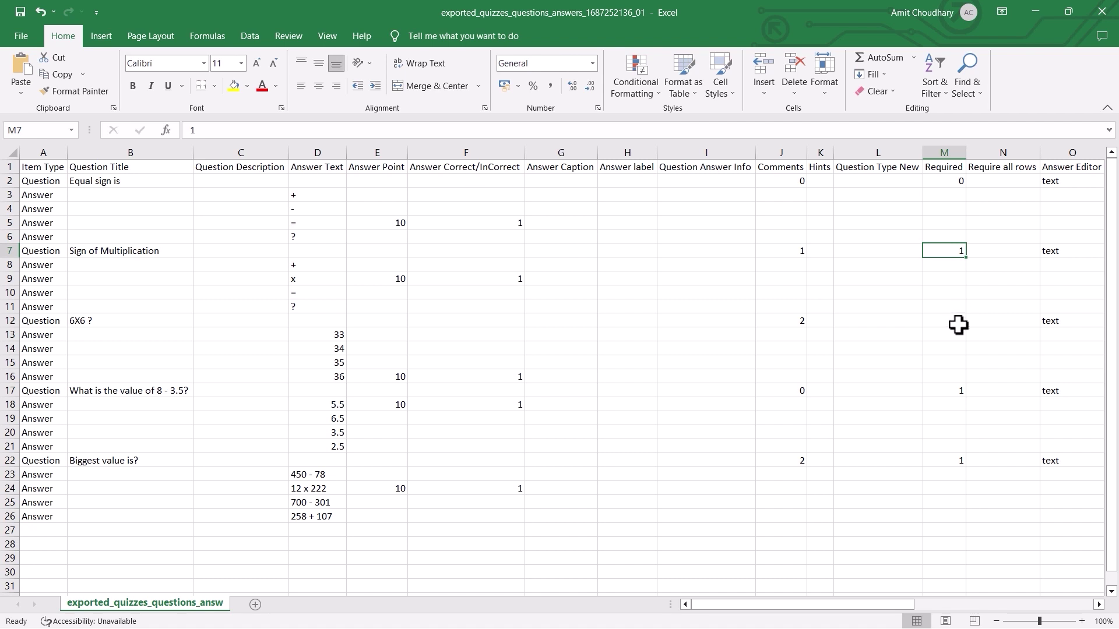
{"action": "left_click", "coordinate": [959, 392]}
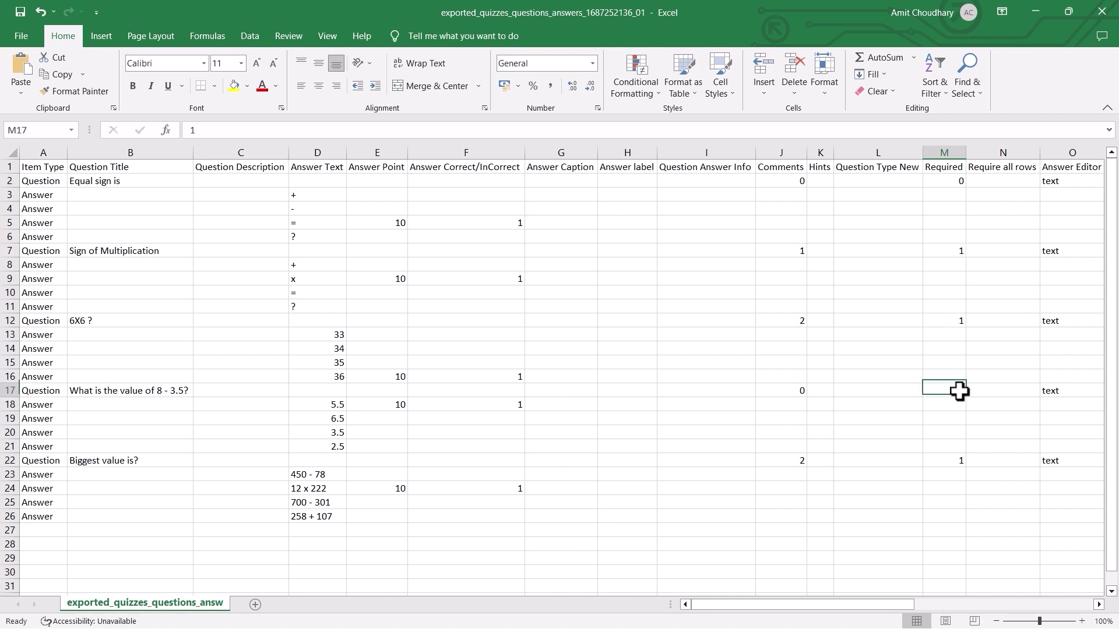
{"action": "type", "text": "0"}
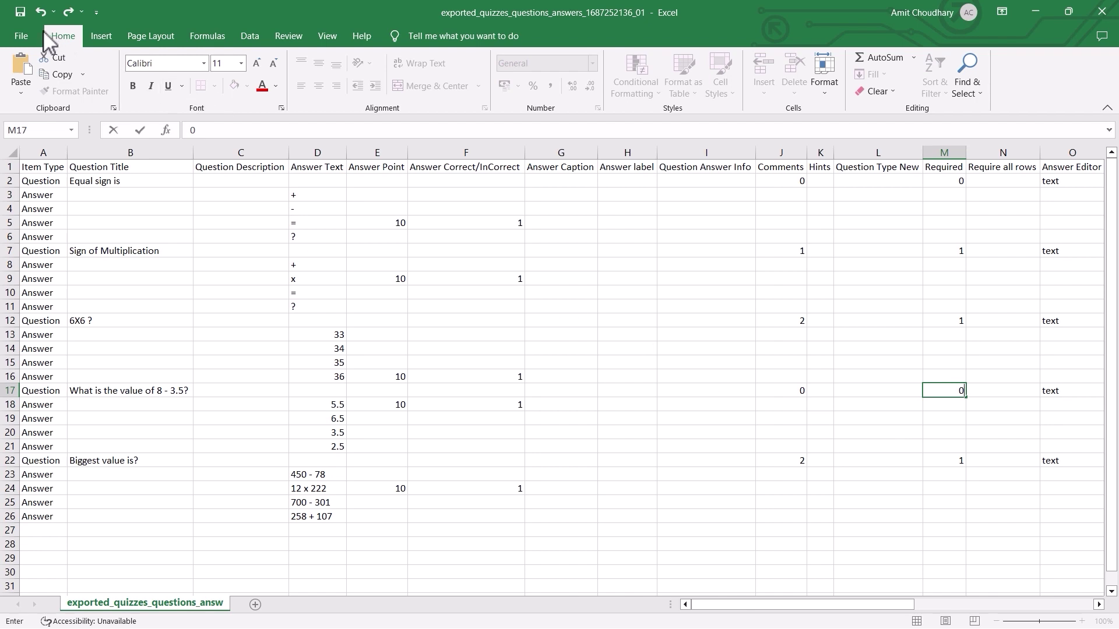
Save the sheet as CSV (Comma delimited) in Import_export with the '_01' suffix removed from the name.
{"action": "left_click", "coordinate": [23, 38]}
{"action": "left_click", "coordinate": [44, 233]}
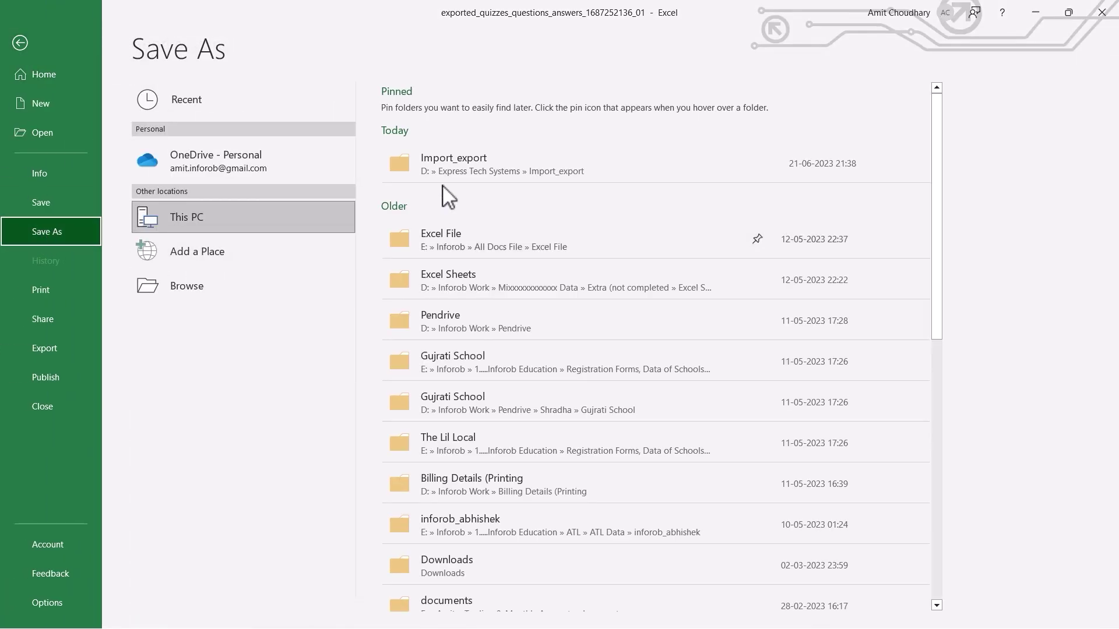
{"action": "left_click", "coordinate": [455, 163]}
{"action": "left_click", "coordinate": [305, 245]}
{"action": "key", "text": "BackSpace"}
{"action": "key", "text": "BackSpace"}
{"action": "key", "text": "BackSpace"}
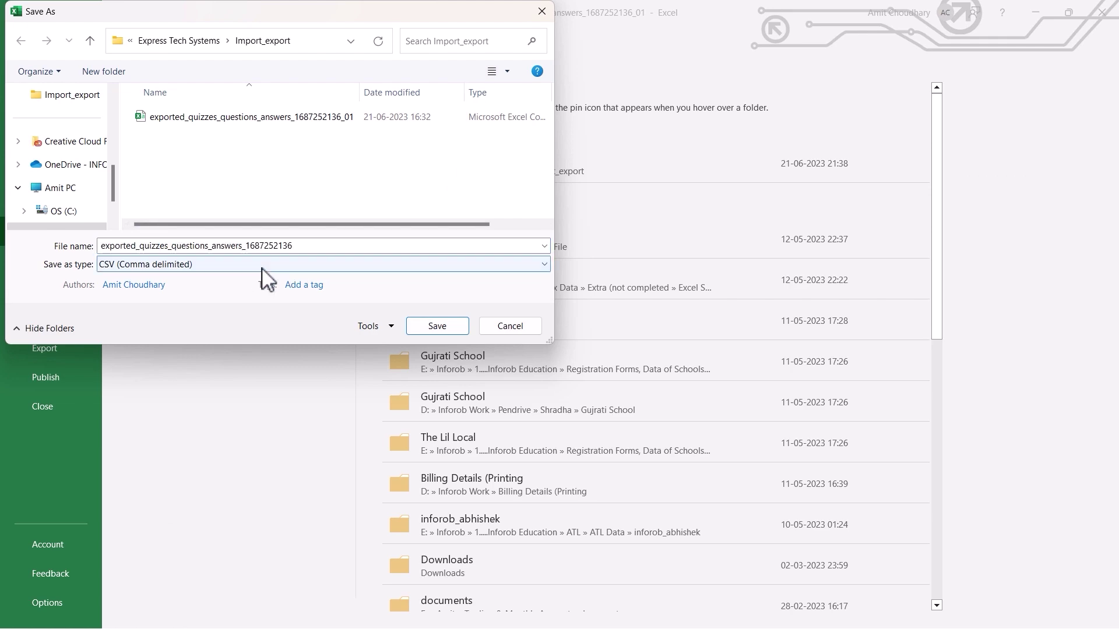
{"action": "left_click", "coordinate": [262, 265]}
{"action": "left_click", "coordinate": [274, 453]}
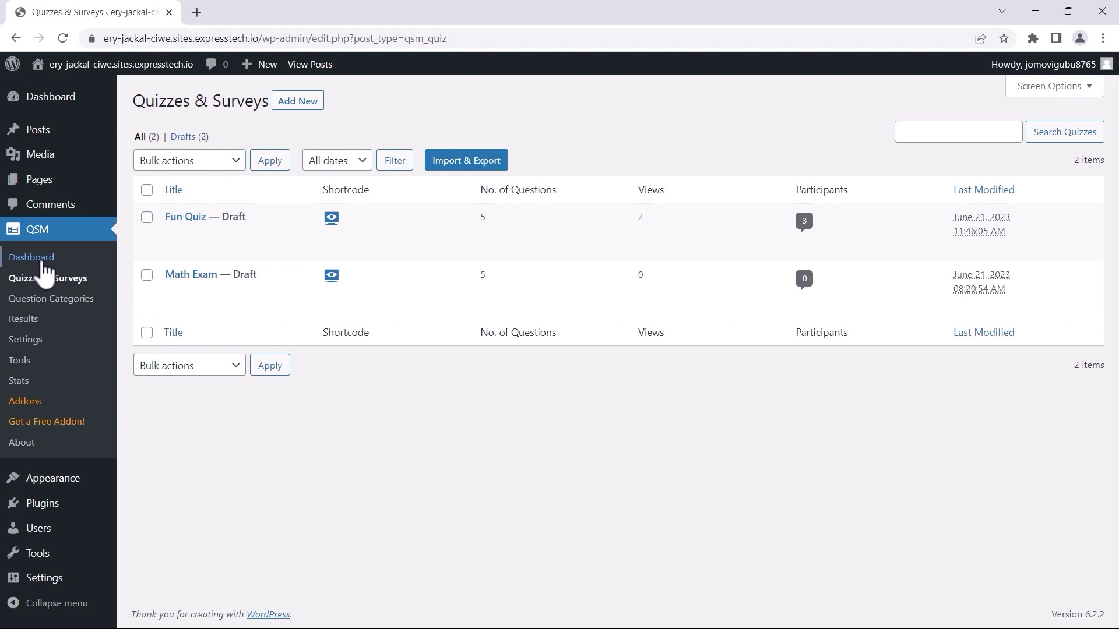
Create 'Mathematics Quiz' on the Default Theme with a 5-minute time limit.
{"action": "left_click", "coordinate": [296, 103]}
{"action": "left_click", "coordinate": [270, 296]}
{"action": "left_click", "coordinate": [921, 539]}
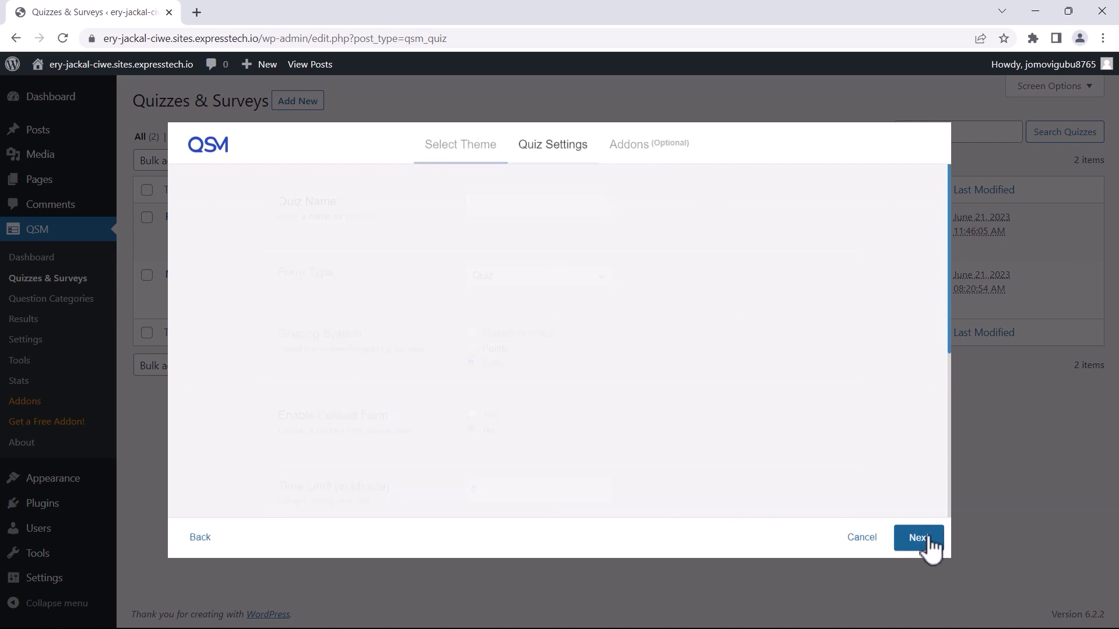
{"action": "left_click", "coordinate": [515, 205]}
{"action": "type", "text": "Mathematics Qu"}
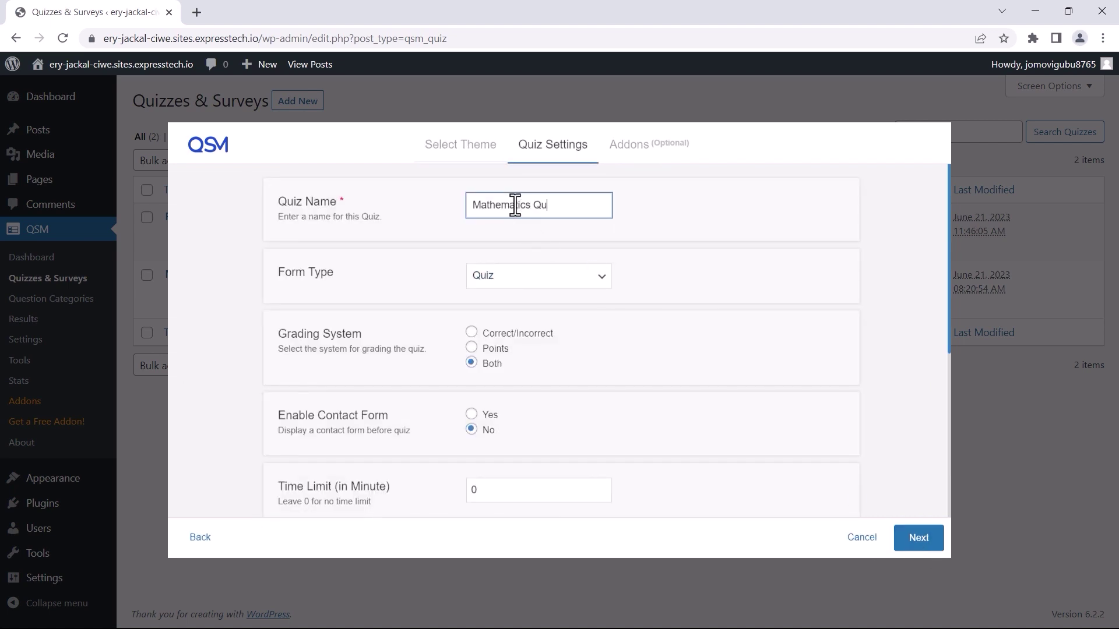
{"action": "type", "text": "iz"}
{"action": "left_click", "coordinate": [472, 496]}
{"action": "left_click", "coordinate": [914, 542]}
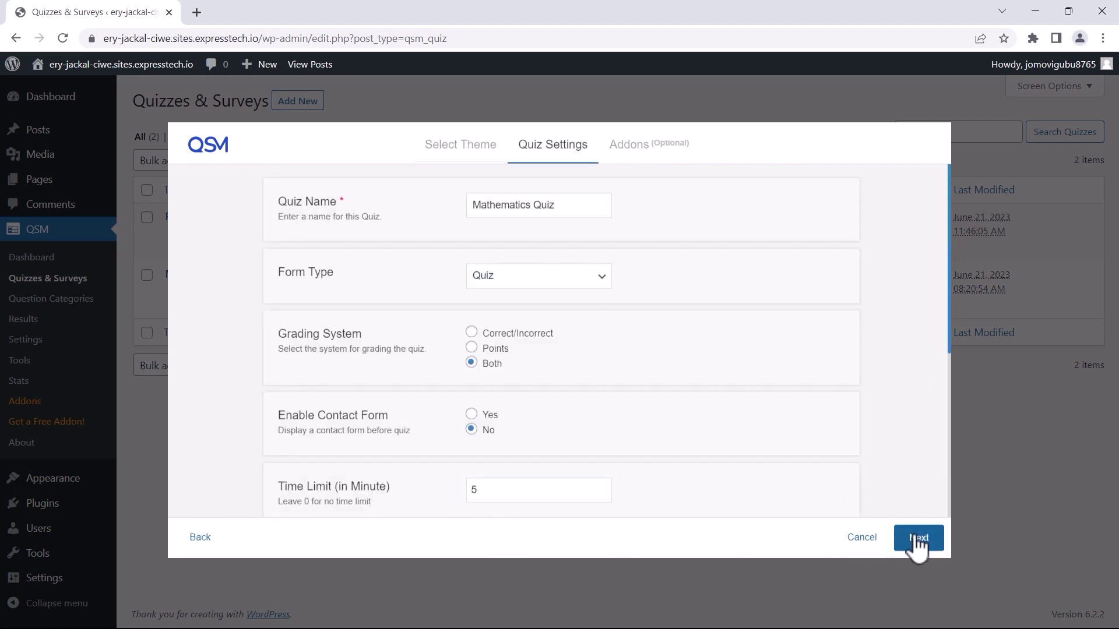
{"action": "left_click", "coordinate": [912, 545]}
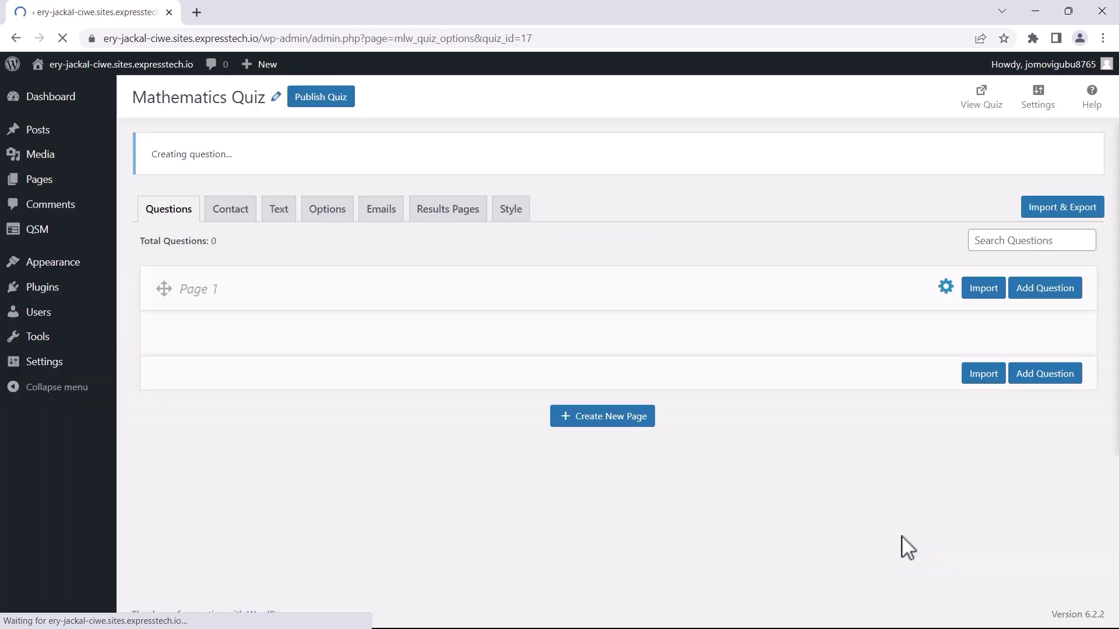
{"action": "scroll", "coordinate": [428, 378], "scroll_direction": "down", "scroll_amount": 1}
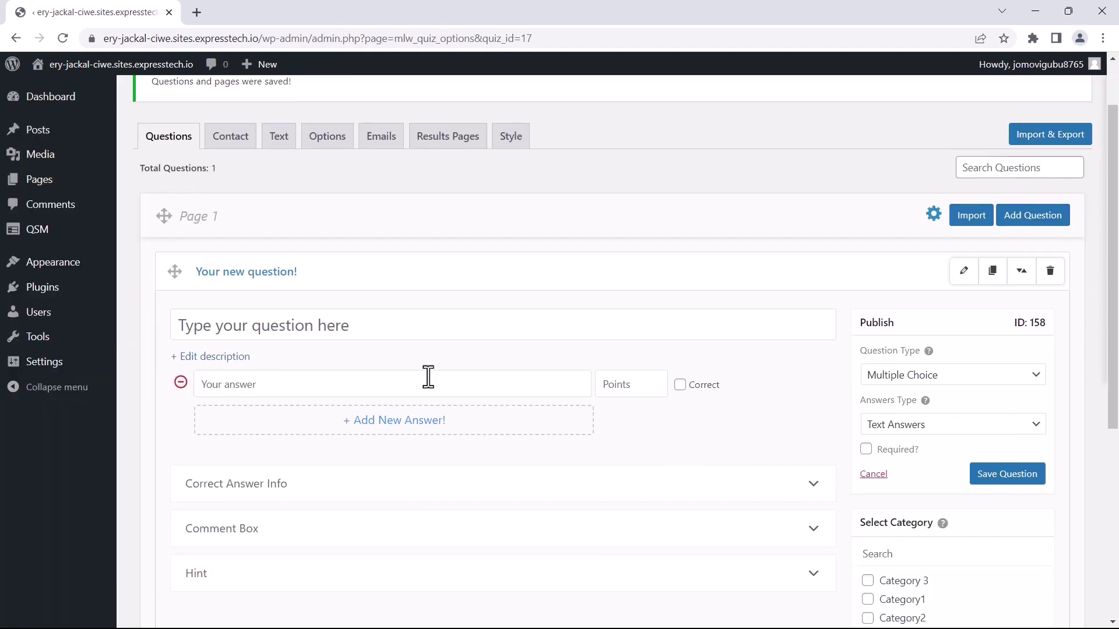
{"action": "scroll", "coordinate": [505, 494], "scroll_direction": "down", "scroll_amount": 2}
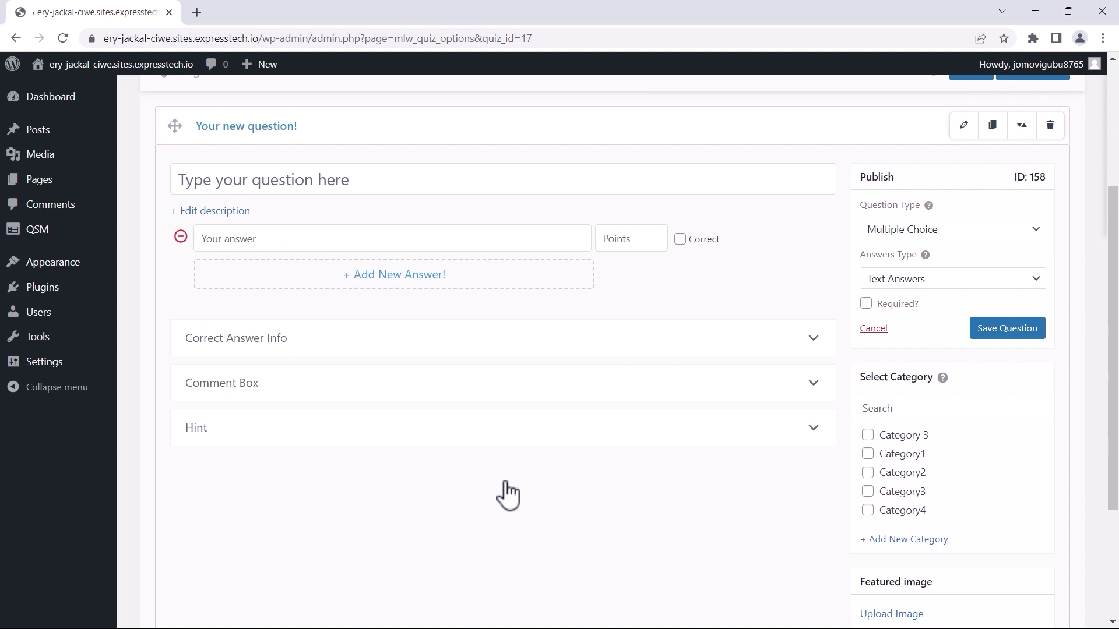
{"action": "scroll", "coordinate": [507, 496], "scroll_direction": "up", "scroll_amount": 2}
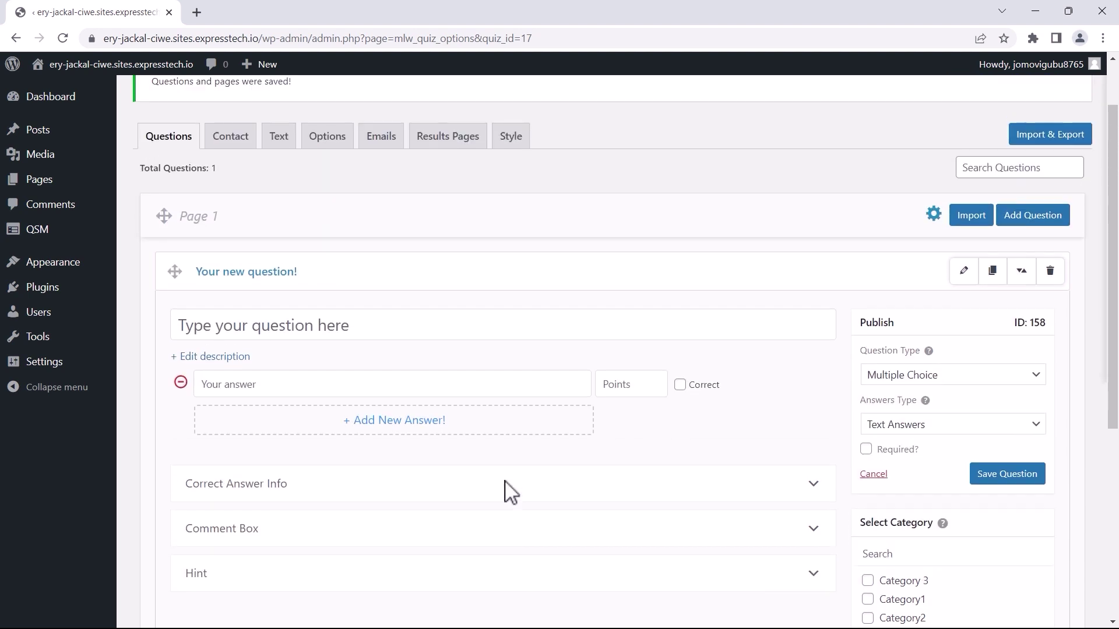
{"action": "scroll", "coordinate": [550, 464], "scroll_direction": "up", "scroll_amount": 1}
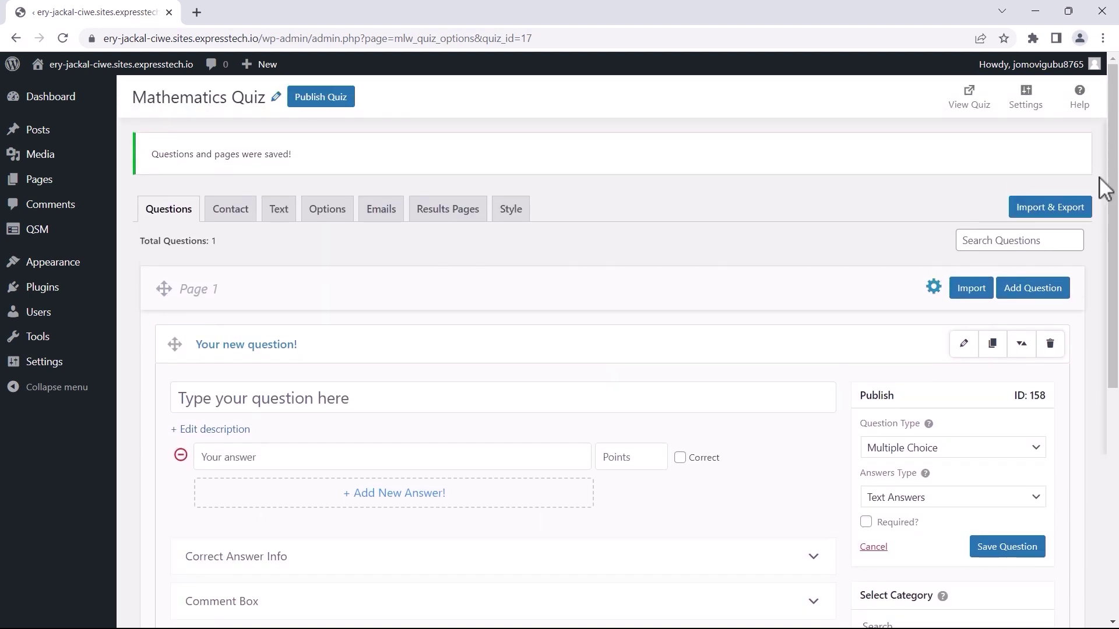
Upload the newly saved questions CSV under Import Questions with Mathematics Quiz as the target, and import it.
{"action": "left_click", "coordinate": [1046, 217]}
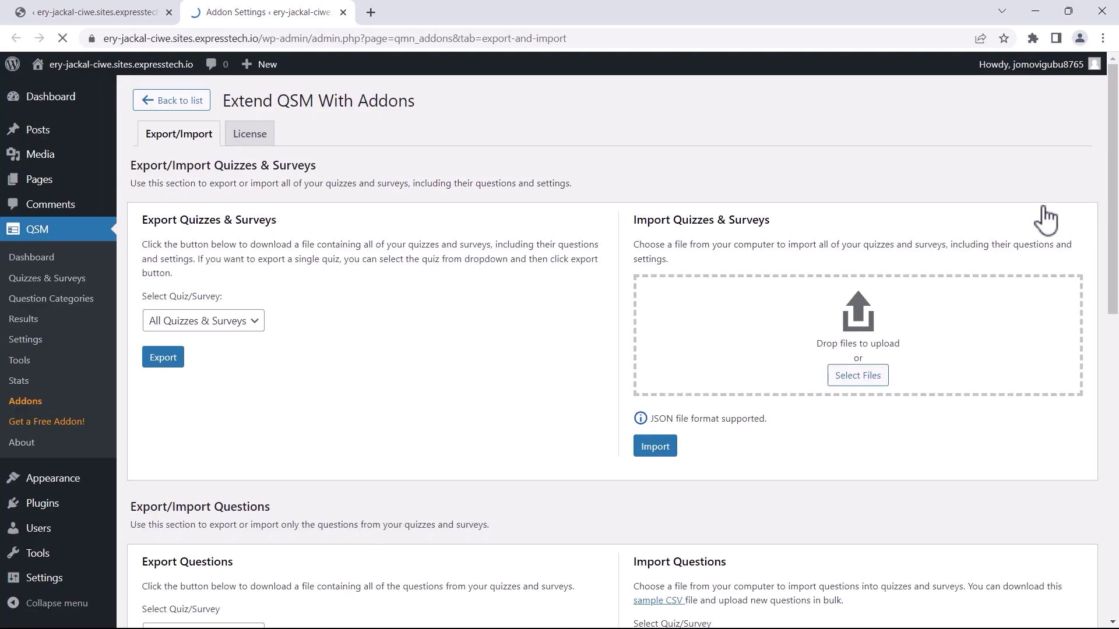
{"action": "scroll", "coordinate": [438, 380], "scroll_direction": "down", "scroll_amount": 5}
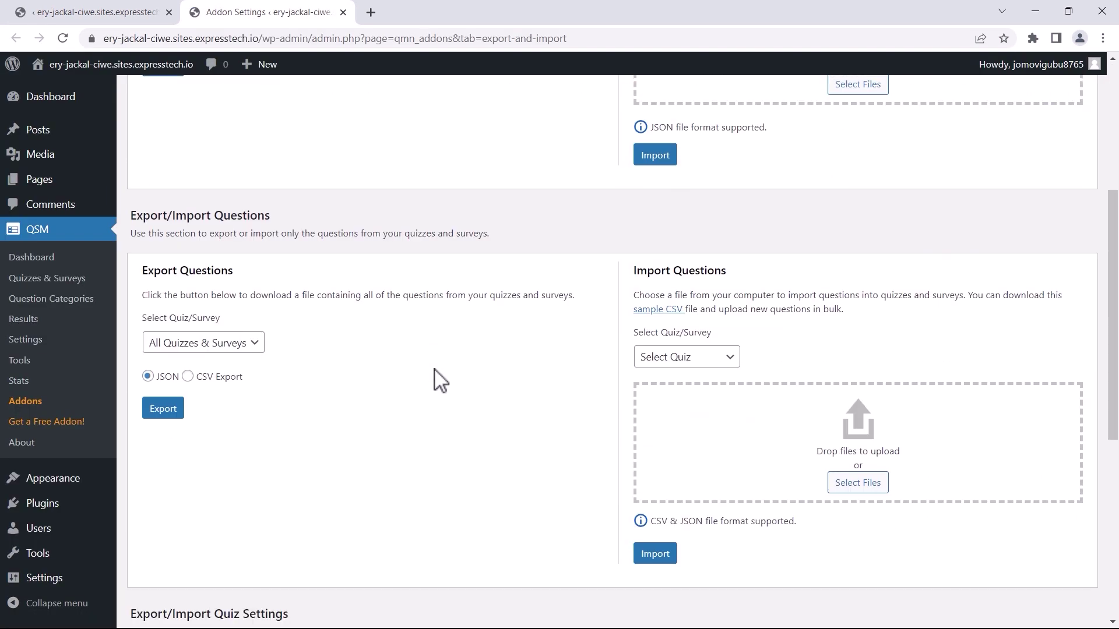
{"action": "scroll", "coordinate": [440, 380], "scroll_direction": "down", "scroll_amount": 3}
{"action": "left_click", "coordinate": [720, 213]}
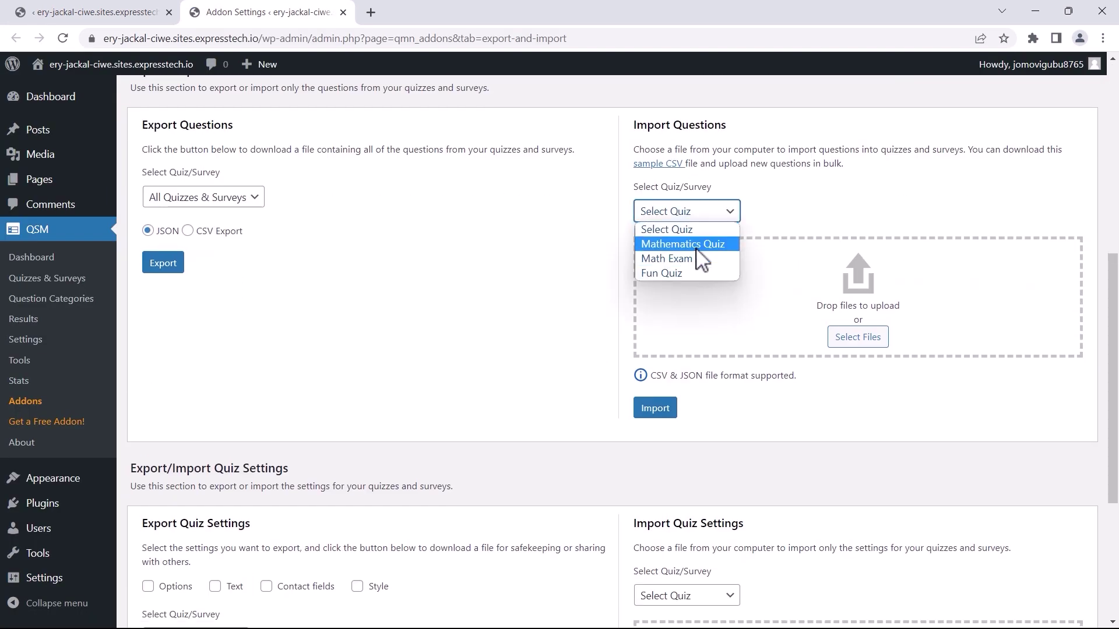
{"action": "left_click", "coordinate": [697, 244]}
{"action": "left_click", "coordinate": [855, 338]}
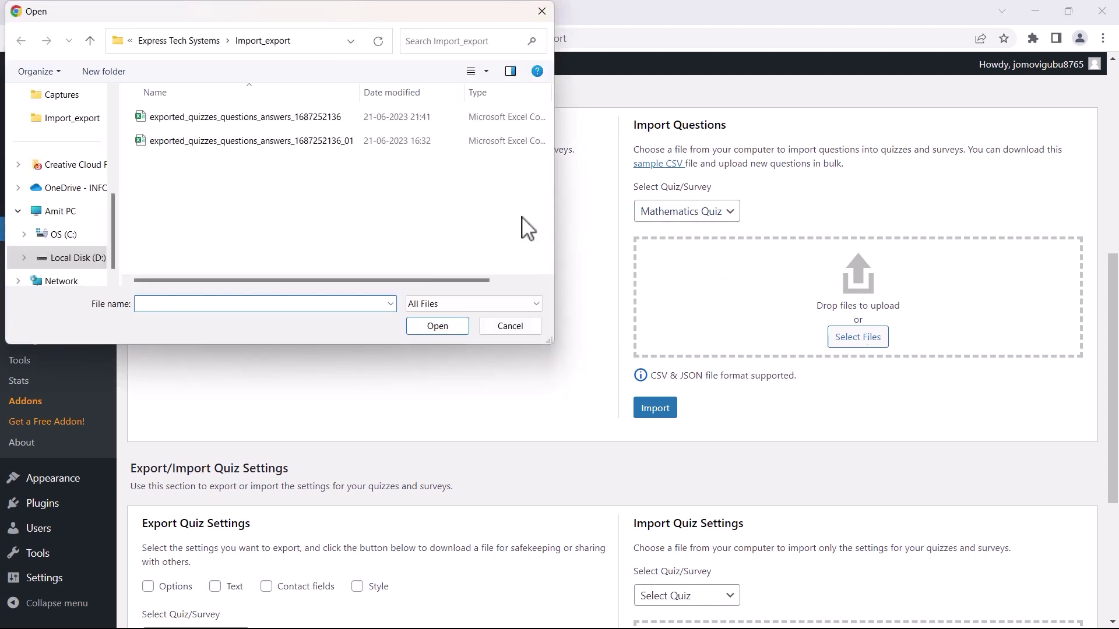
{"action": "left_click", "coordinate": [292, 119]}
{"action": "left_click", "coordinate": [438, 325]}
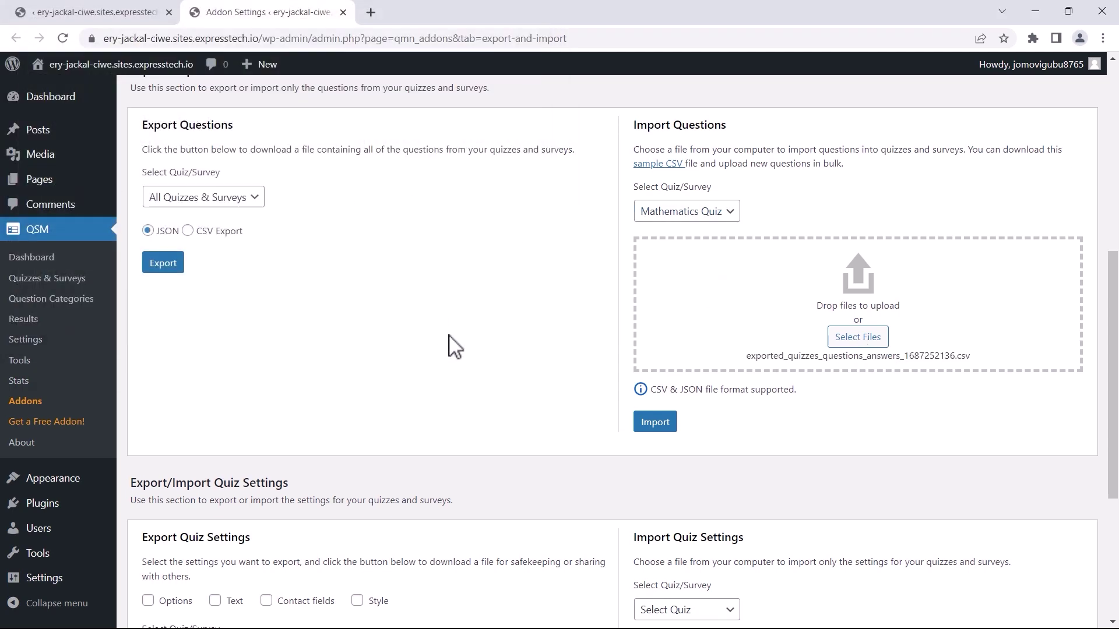
{"action": "left_click", "coordinate": [658, 427]}
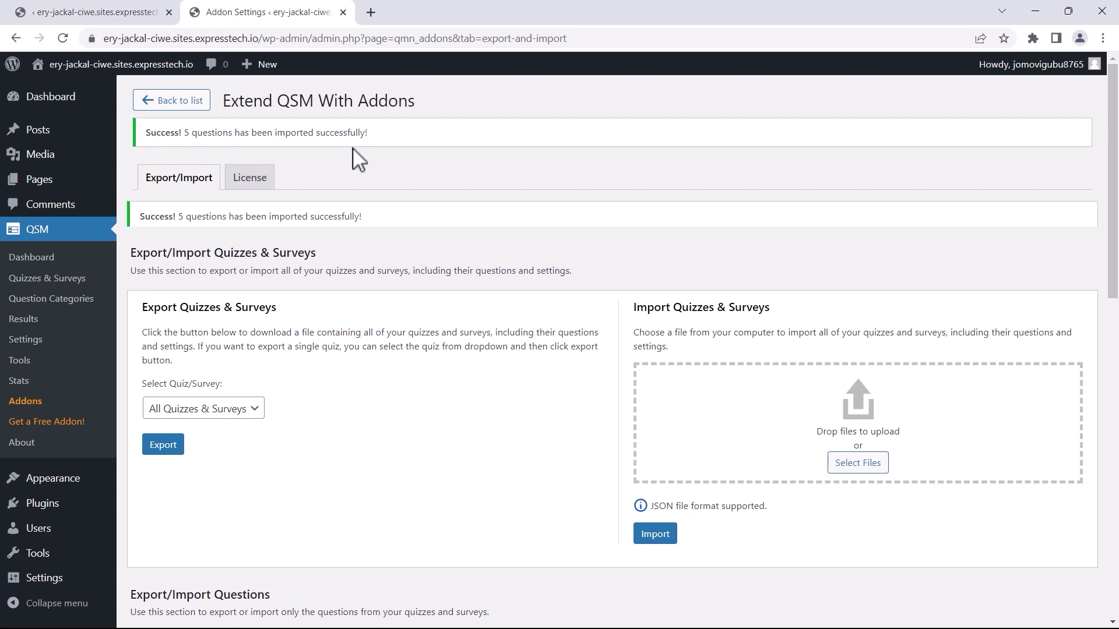
Open Mathematics Quiz from the Quizzes & Surveys list and expand its 'Equal sign is' question.
{"action": "left_click", "coordinate": [48, 279]}
{"action": "mouse_move", "coordinate": [220, 239]}
{"action": "left_click", "coordinate": [174, 235]}
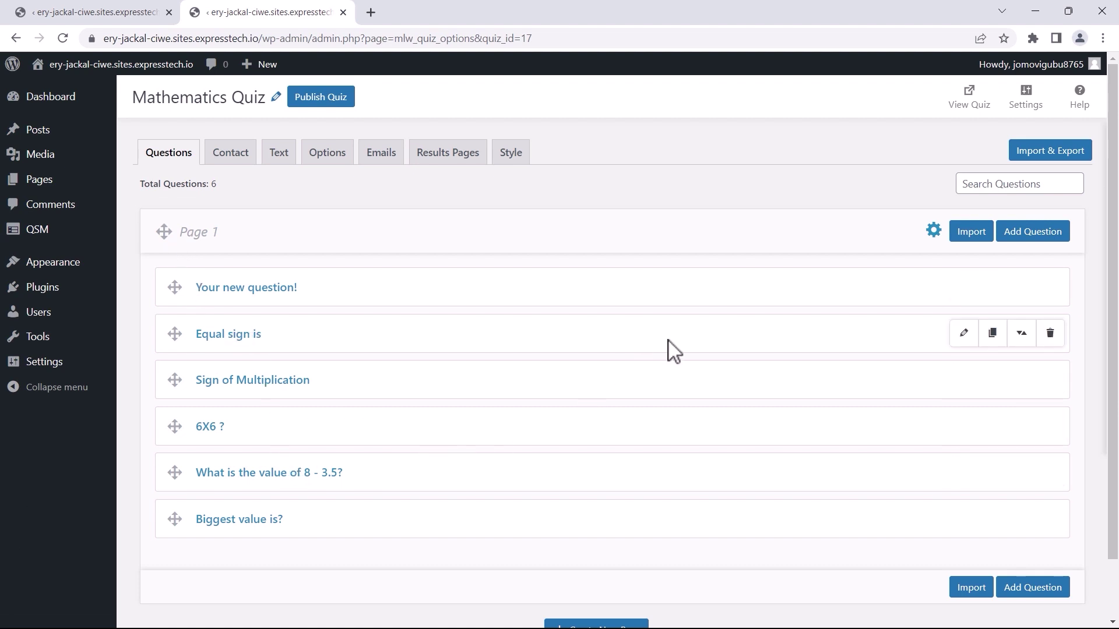
{"action": "left_click", "coordinate": [963, 335]}
Compare the question's comment box settings with the Excel sheet, then collapse the question.
{"action": "scroll", "coordinate": [715, 364], "scroll_direction": "down", "scroll_amount": 1}
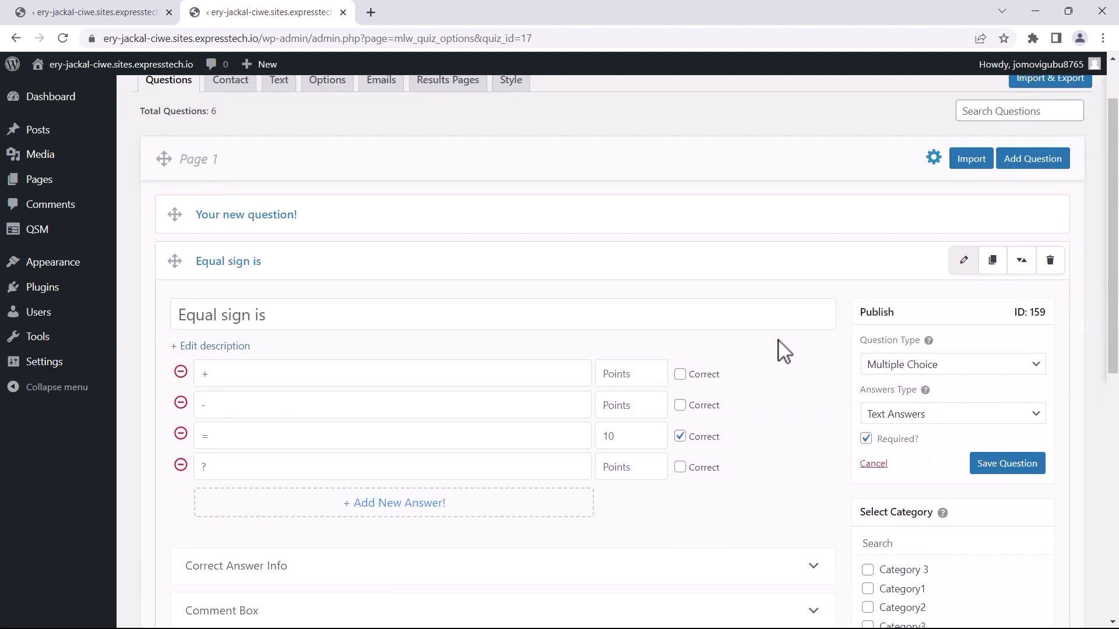
{"action": "scroll", "coordinate": [818, 396], "scroll_direction": "down", "scroll_amount": 1}
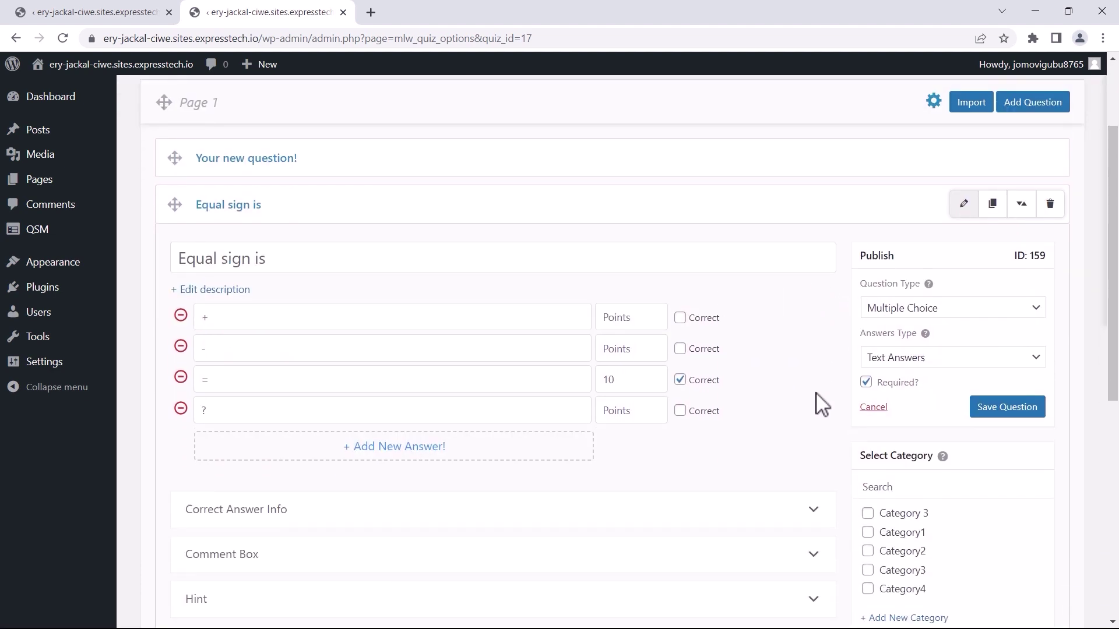
{"action": "scroll", "coordinate": [792, 420], "scroll_direction": "down", "scroll_amount": 2}
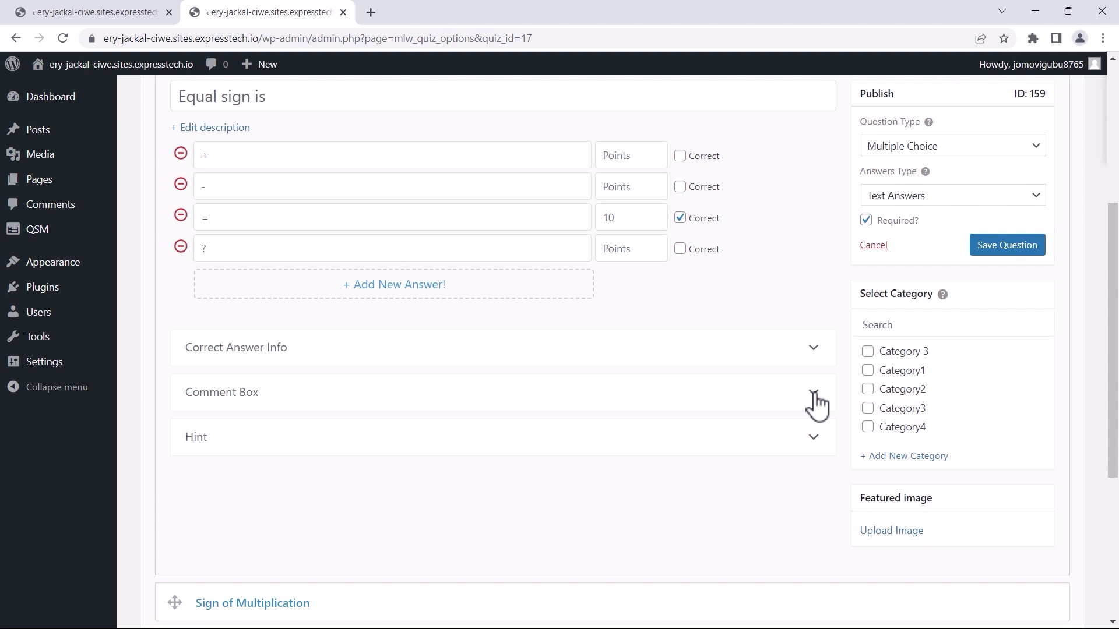
{"action": "left_click", "coordinate": [814, 402]}
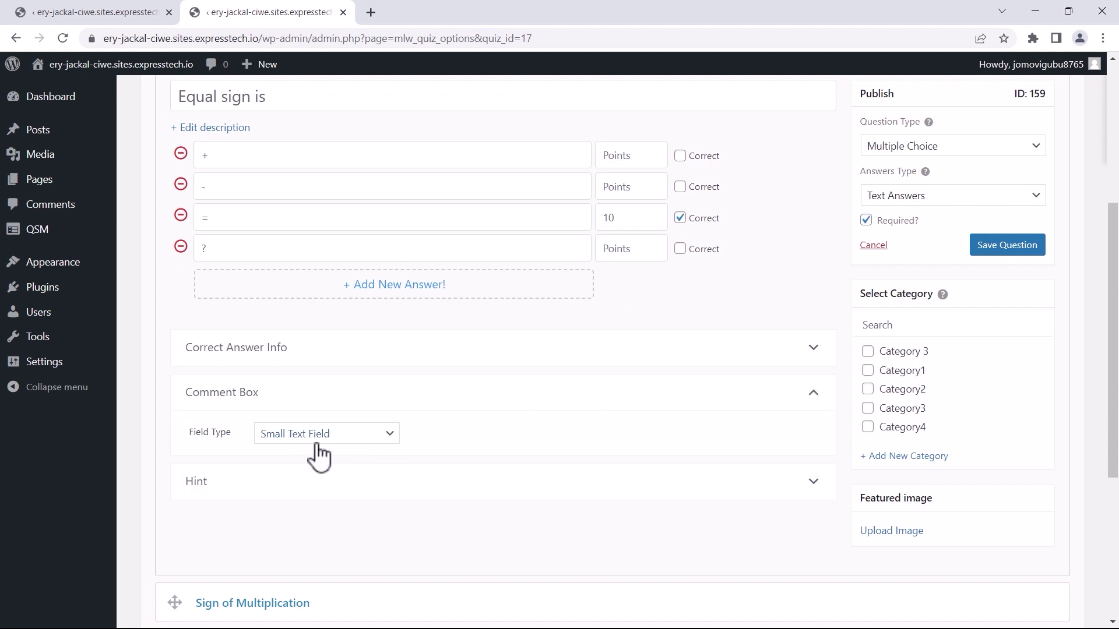
{"action": "key", "text": "alt+Tab"}
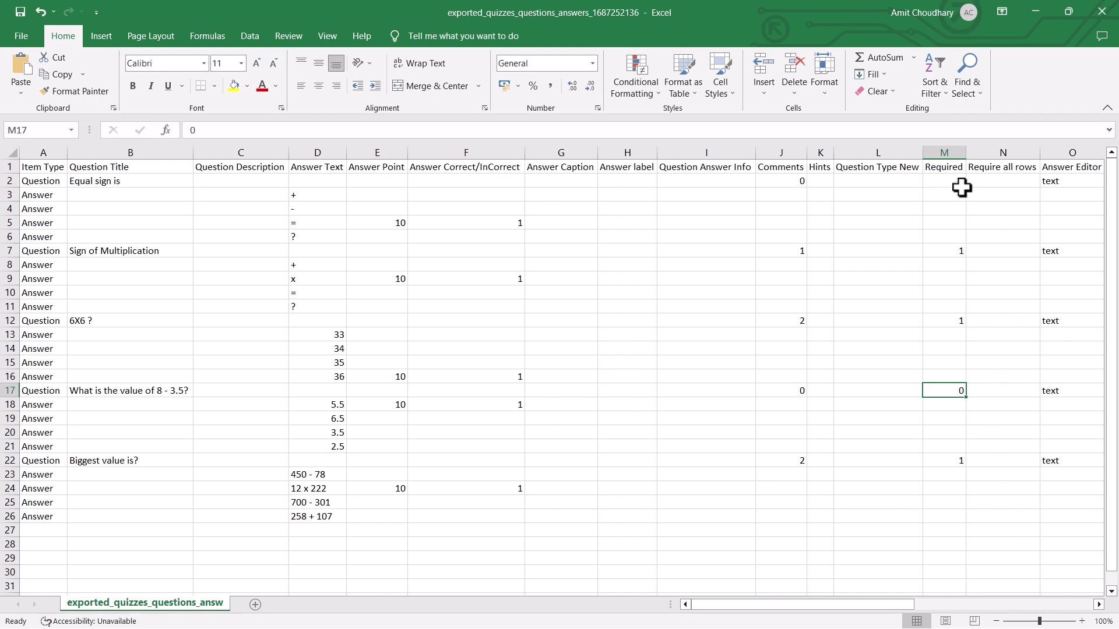
{"action": "key", "text": "alt+Tab"}
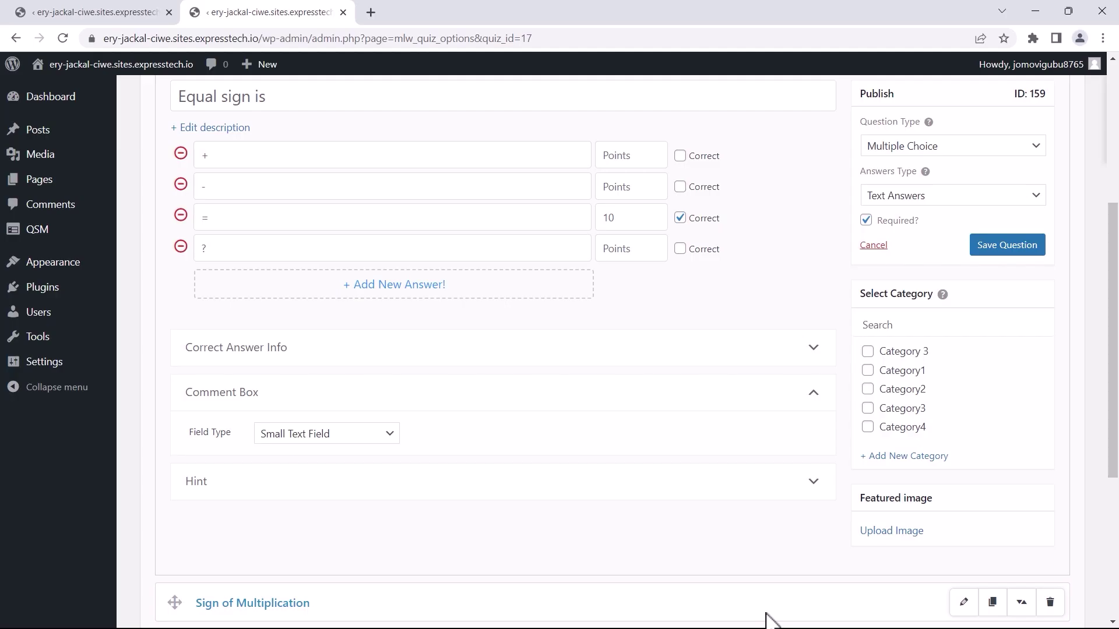
{"action": "scroll", "coordinate": [824, 208], "scroll_direction": "up", "scroll_amount": 3}
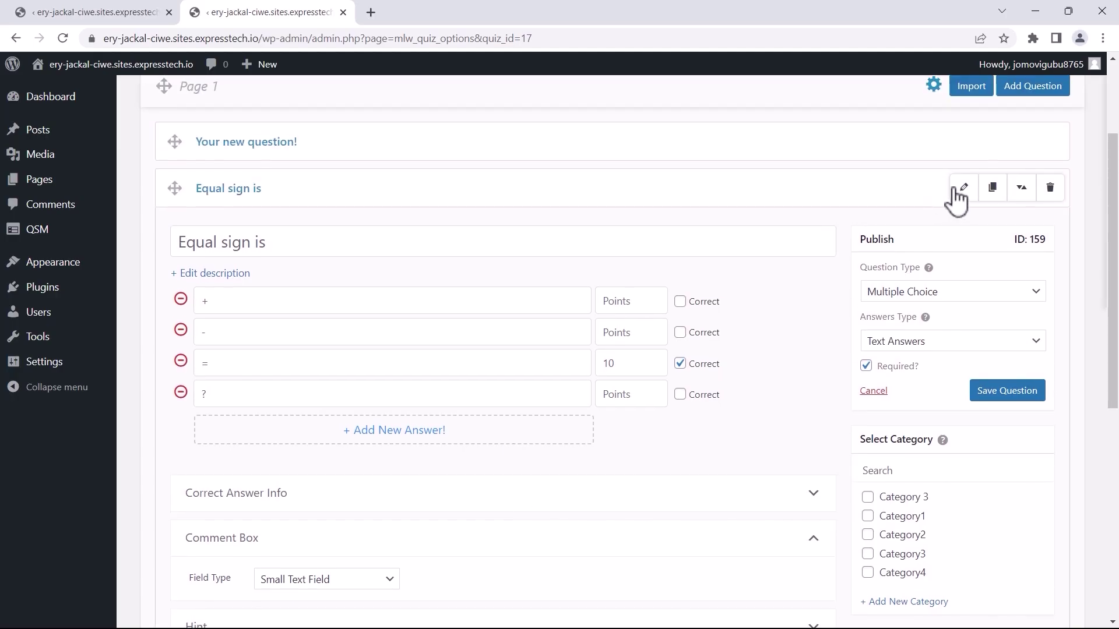
{"action": "left_click", "coordinate": [957, 196]}
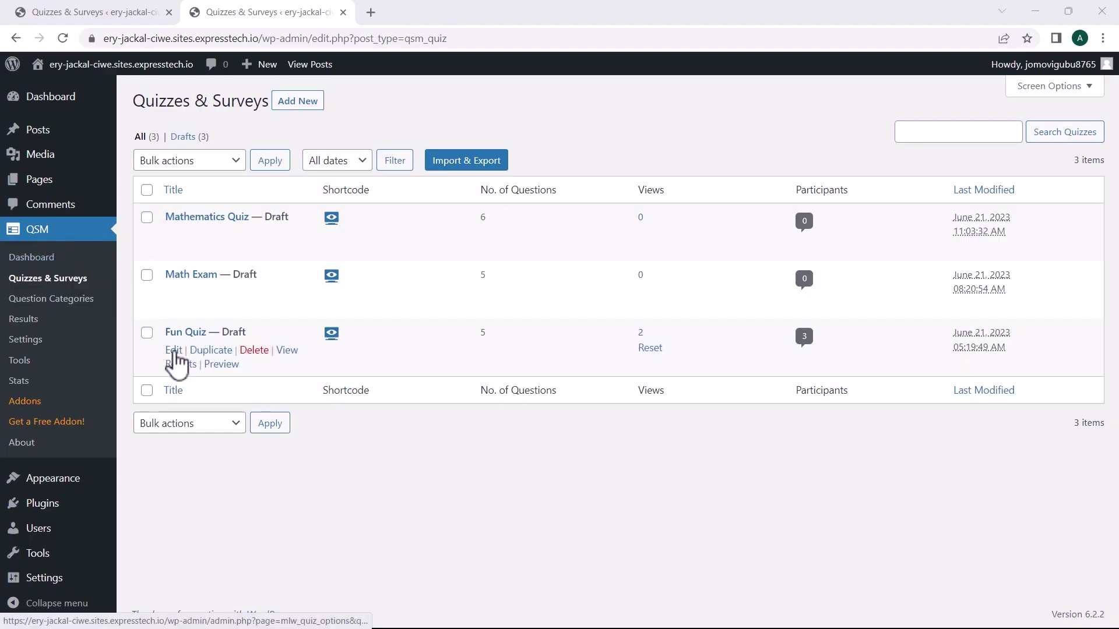
Use the Edit link on Fun Quiz in the Quizzes & Surveys list.
{"action": "left_click", "coordinate": [174, 351]}
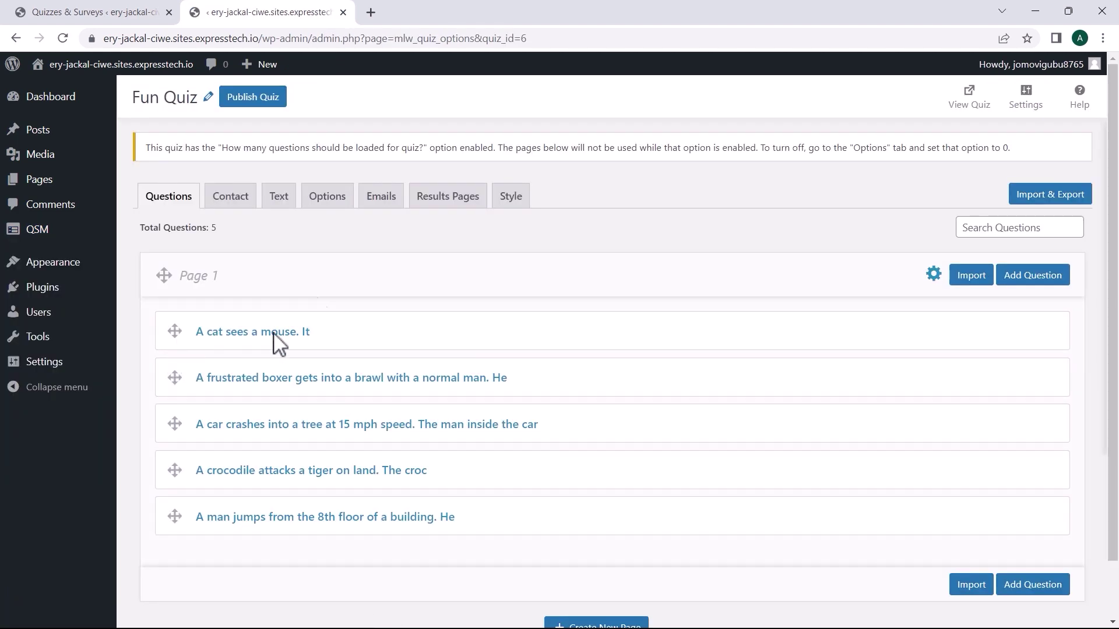
In Fun Quiz's Options, set Default Number of Answers to 0 and Limit number of Questions to 5.
{"action": "left_click", "coordinate": [331, 203]}
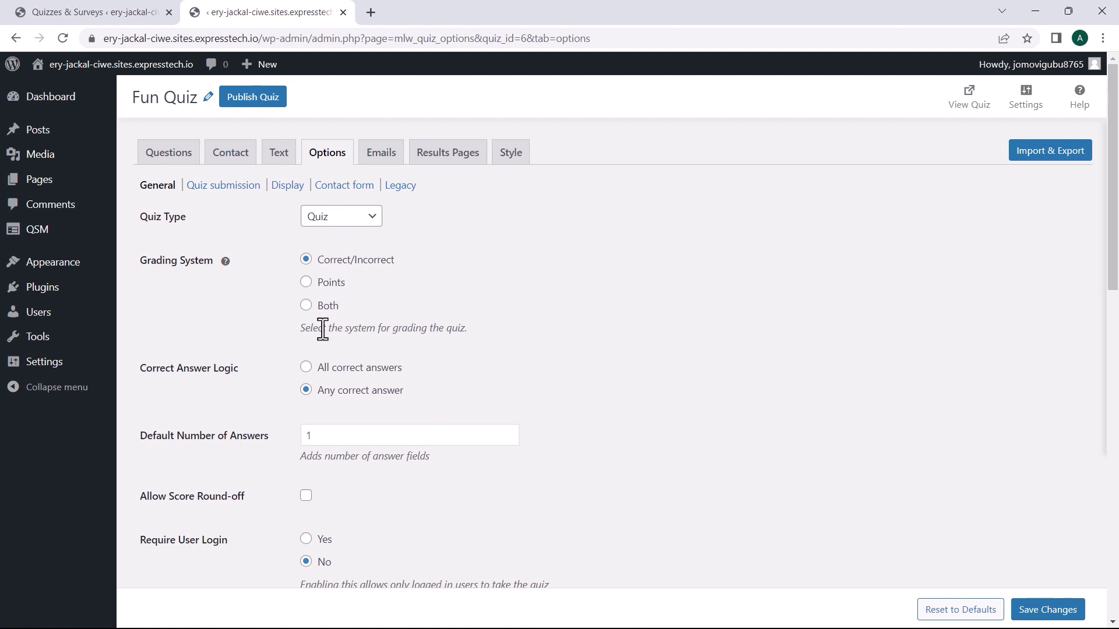
{"action": "scroll", "coordinate": [321, 323], "scroll_direction": "down", "scroll_amount": 2}
{"action": "left_click", "coordinate": [514, 294]}
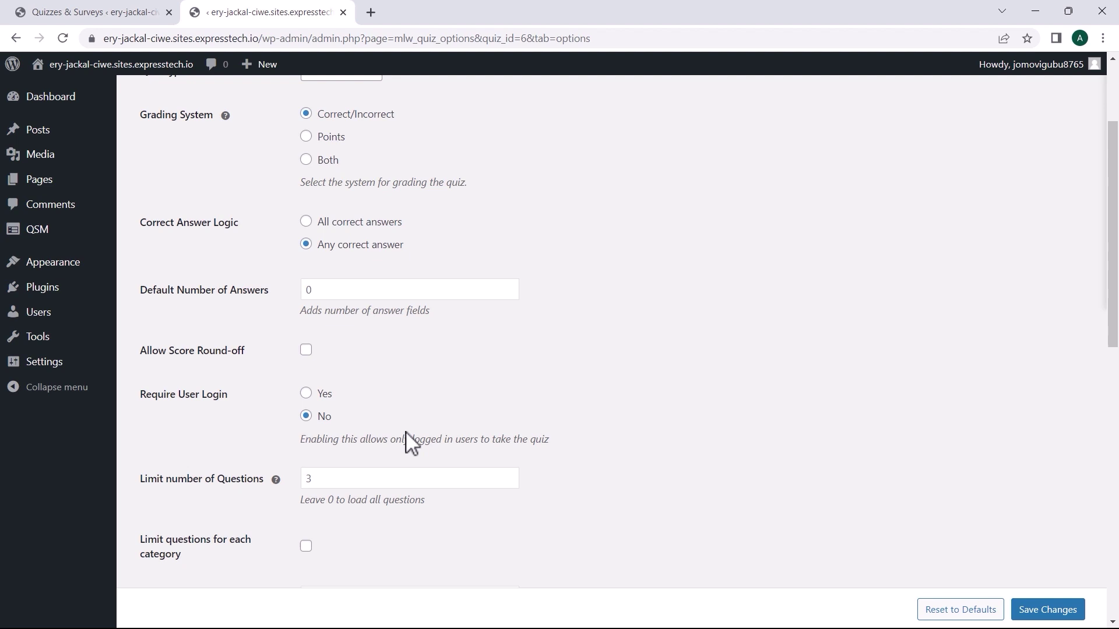
{"action": "scroll", "coordinate": [405, 443], "scroll_direction": "down", "scroll_amount": 2}
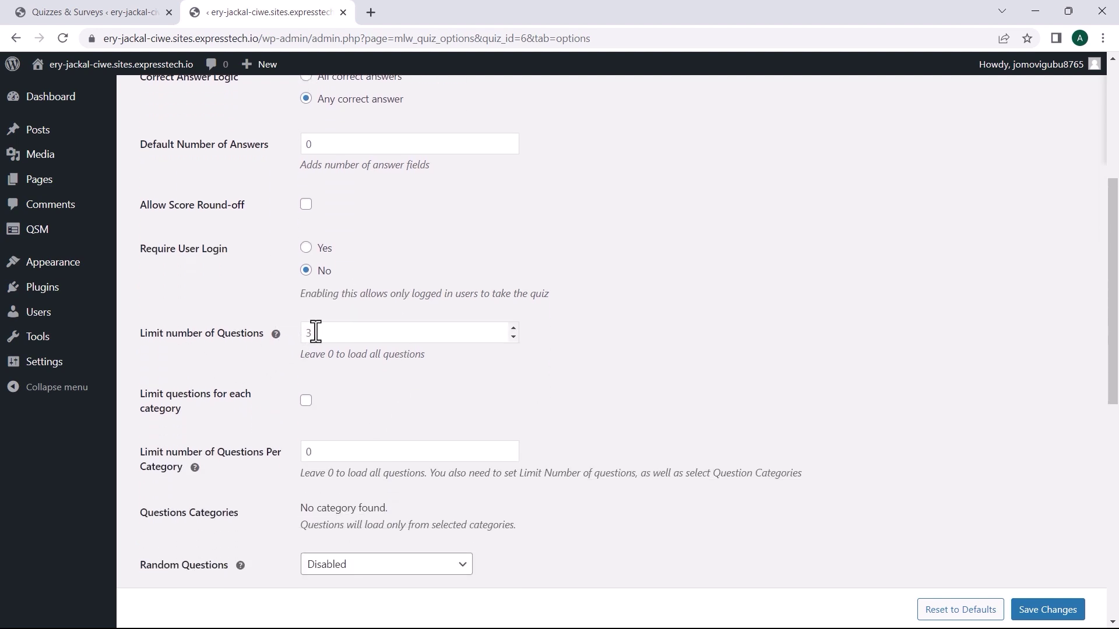
{"action": "type", "text": "5"}
{"action": "scroll", "coordinate": [496, 378], "scroll_direction": "down", "scroll_amount": 6}
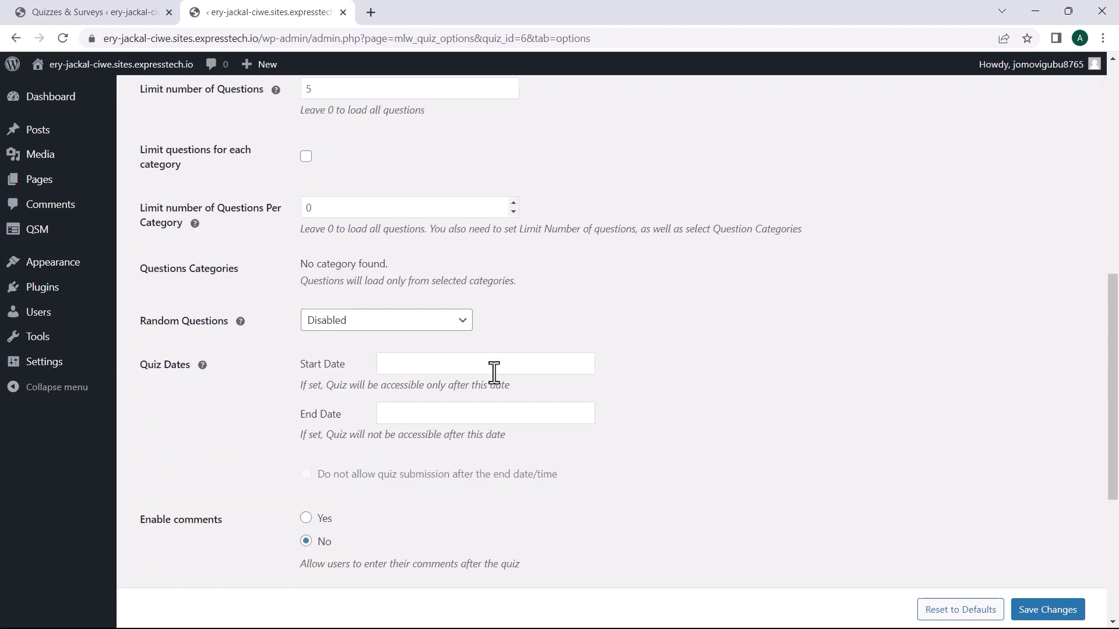
{"action": "scroll", "coordinate": [287, 250], "scroll_direction": "up", "scroll_amount": 11}
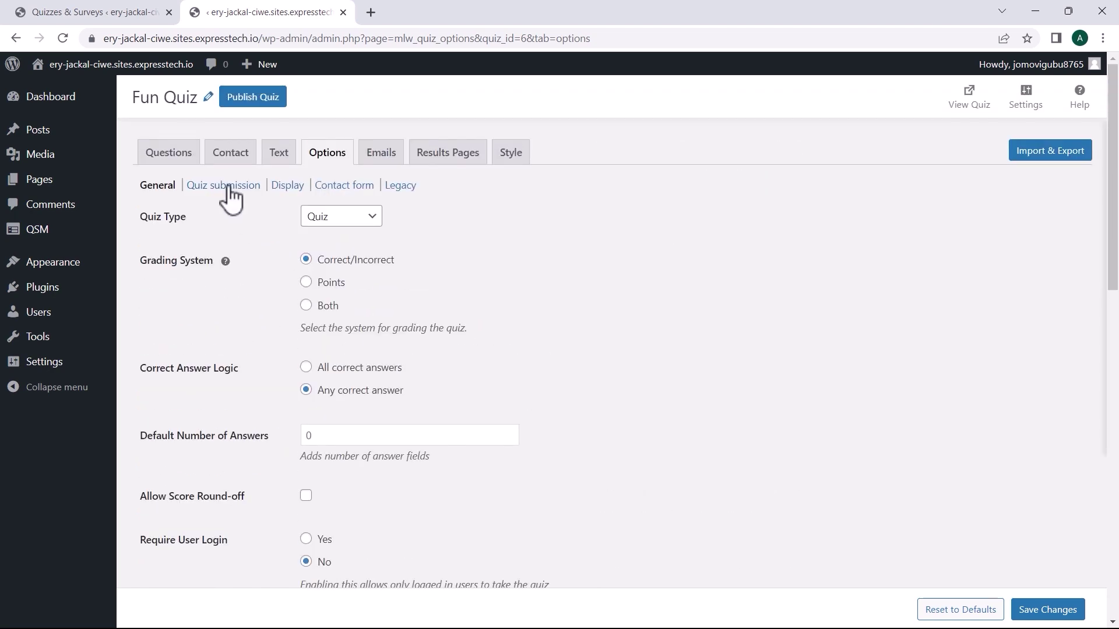
Enter 3 in a quiz submission option and save the Fun Quiz options.
{"action": "left_click", "coordinate": [223, 186]}
{"action": "left_click", "coordinate": [303, 217]}
{"action": "type", "text": "3"}
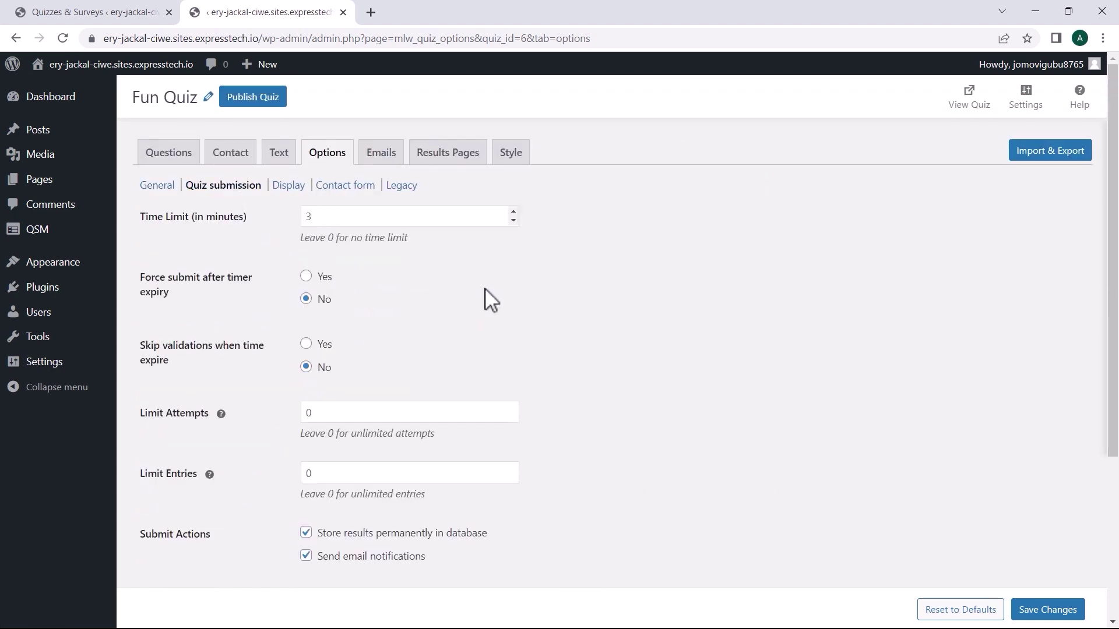
{"action": "left_click", "coordinate": [1046, 610]}
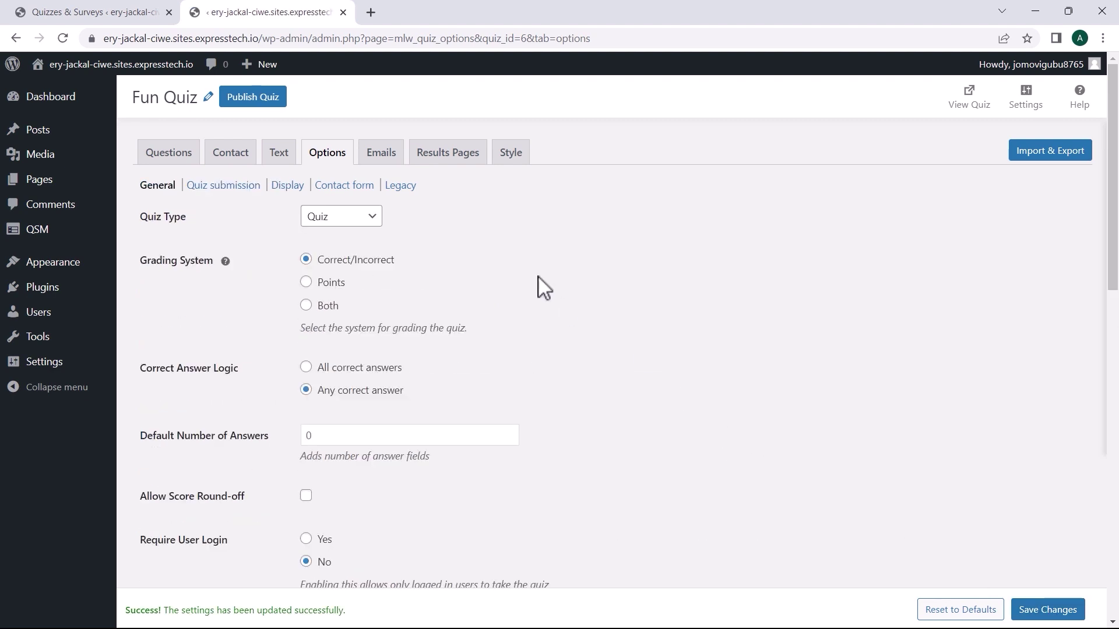
{"action": "left_click", "coordinate": [277, 153]}
Replace the welcome line with 'Let's have a…' text plus %CURRENT_DATE% and %TOTAL_QUESTIONS% variables, and save.
{"action": "left_click_drag", "start_coordinate": [481, 354], "coordinate": [350, 330]}
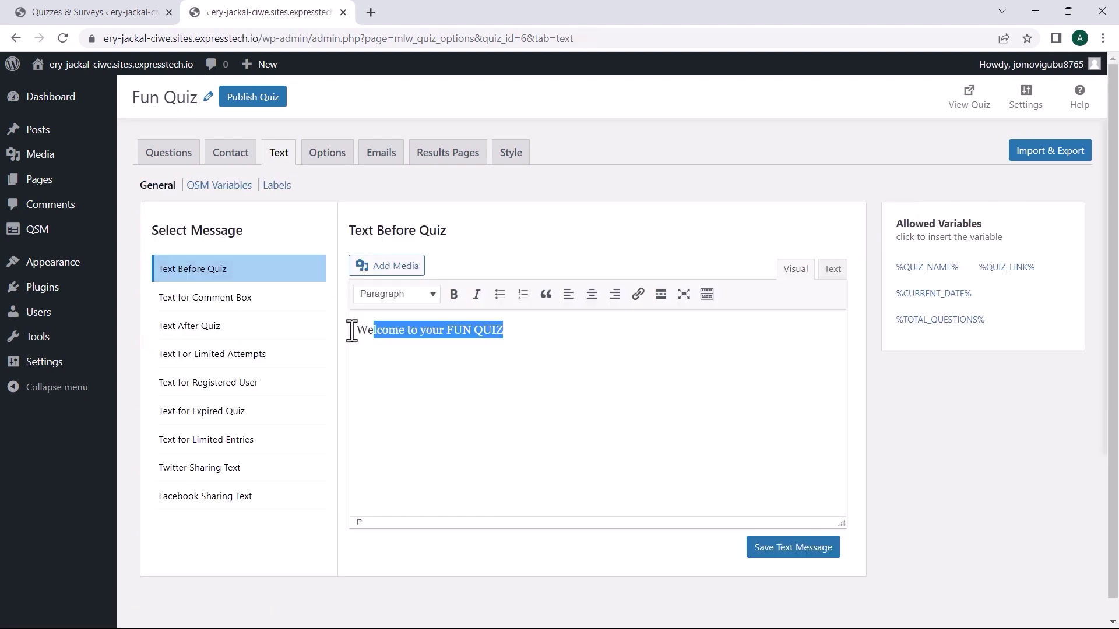
{"action": "type", "text": "Let's have a %QUIZ_NAME%"}
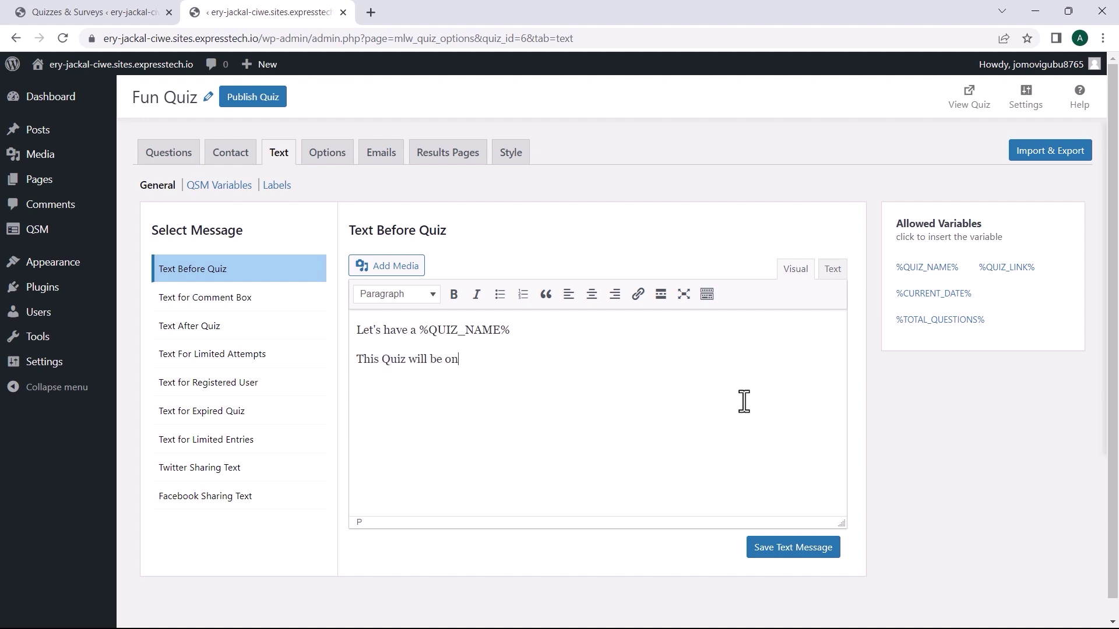
{"action": "left_click", "coordinate": [928, 294]}
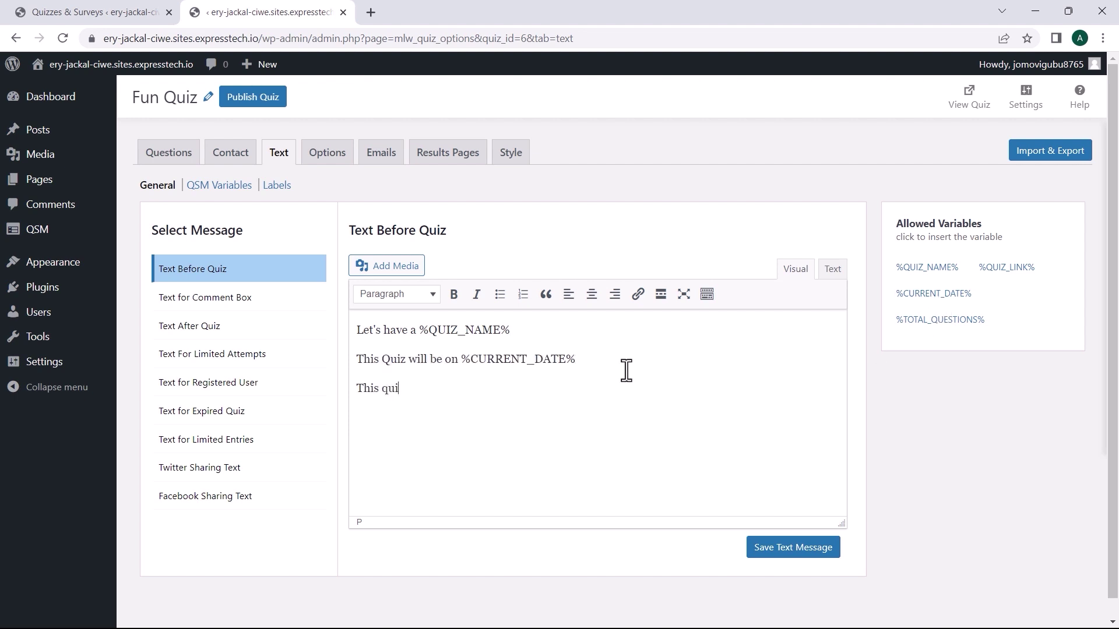
{"action": "left_click", "coordinate": [939, 320]}
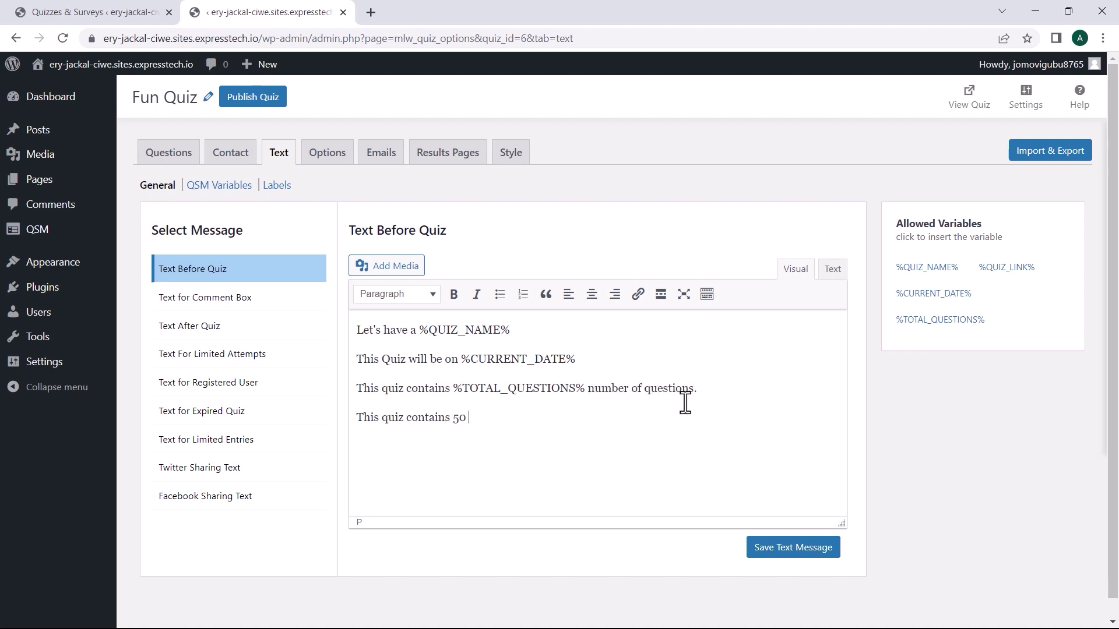
{"action": "left_click", "coordinate": [807, 552]}
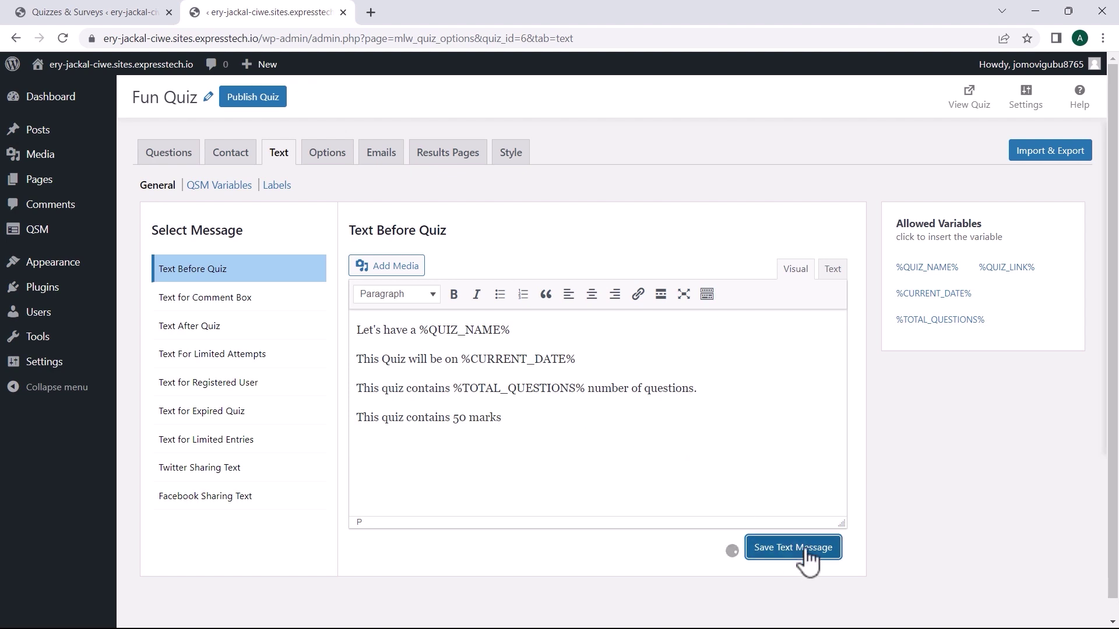
{"action": "left_click", "coordinate": [229, 155]}
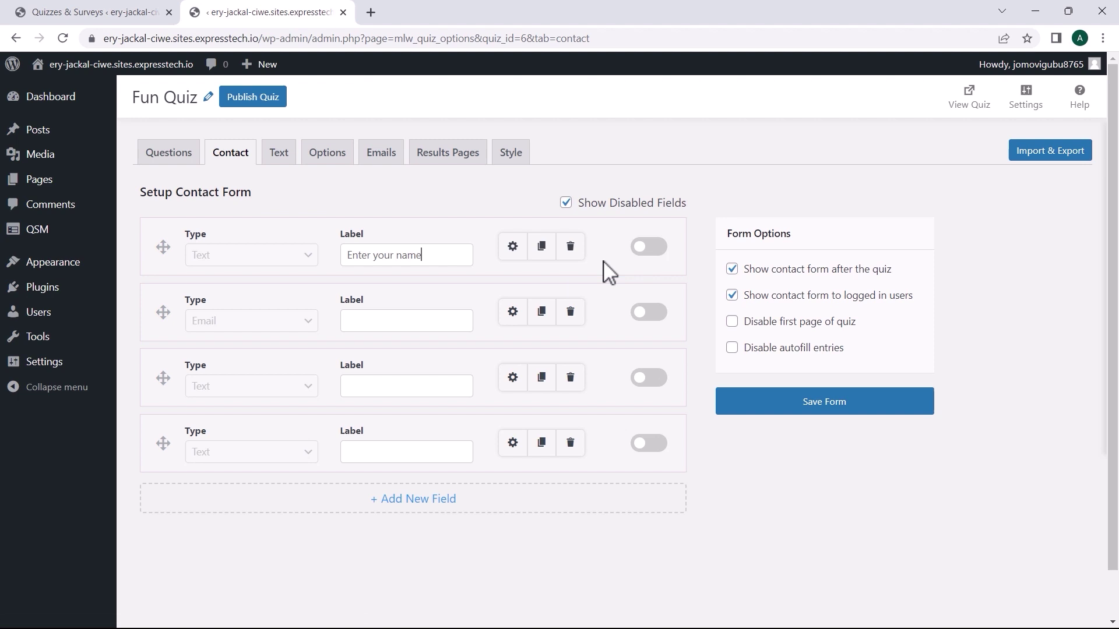
Label and switch on the name, email address, contact address and Phone Number fields, then save the form.
{"action": "left_click", "coordinate": [647, 247]}
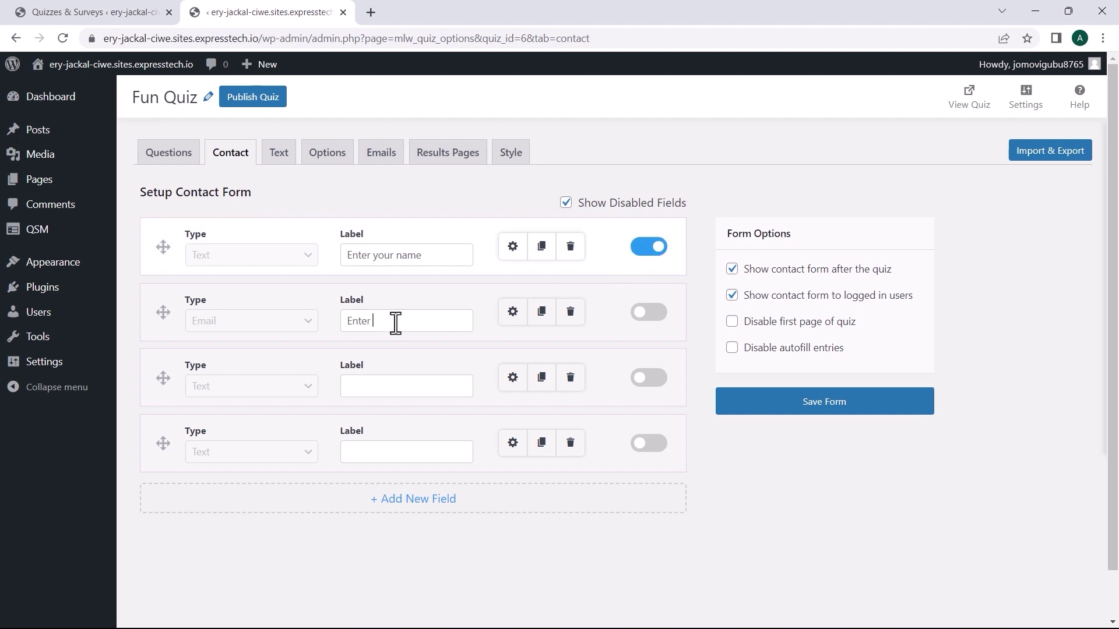
{"action": "type", "text": "ess"}
{"action": "left_click", "coordinate": [649, 312]}
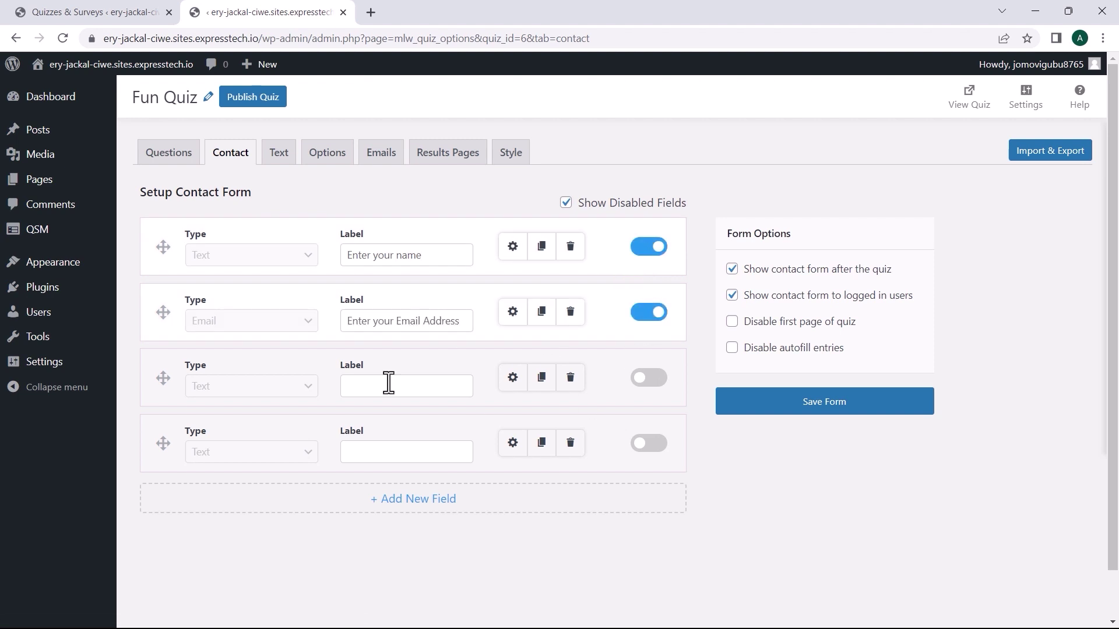
{"action": "left_click", "coordinate": [648, 377]}
{"action": "left_click", "coordinate": [425, 459]}
{"action": "type", "text": "Ph"}
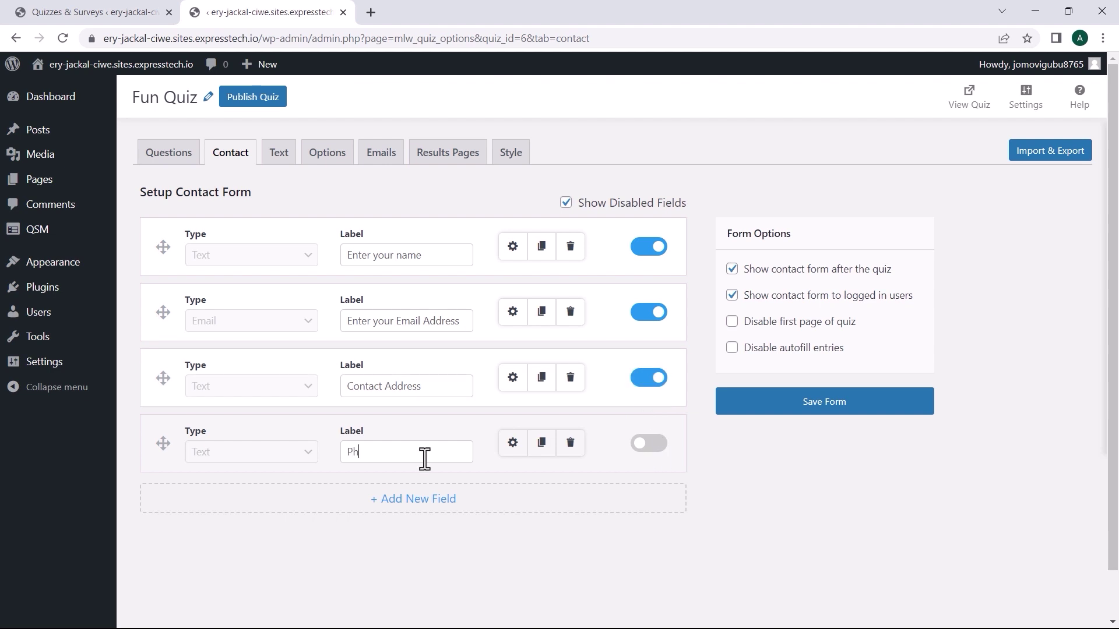
{"action": "type", "text": "one Number"}
{"action": "left_click", "coordinate": [649, 443]}
{"action": "left_click", "coordinate": [755, 408]}
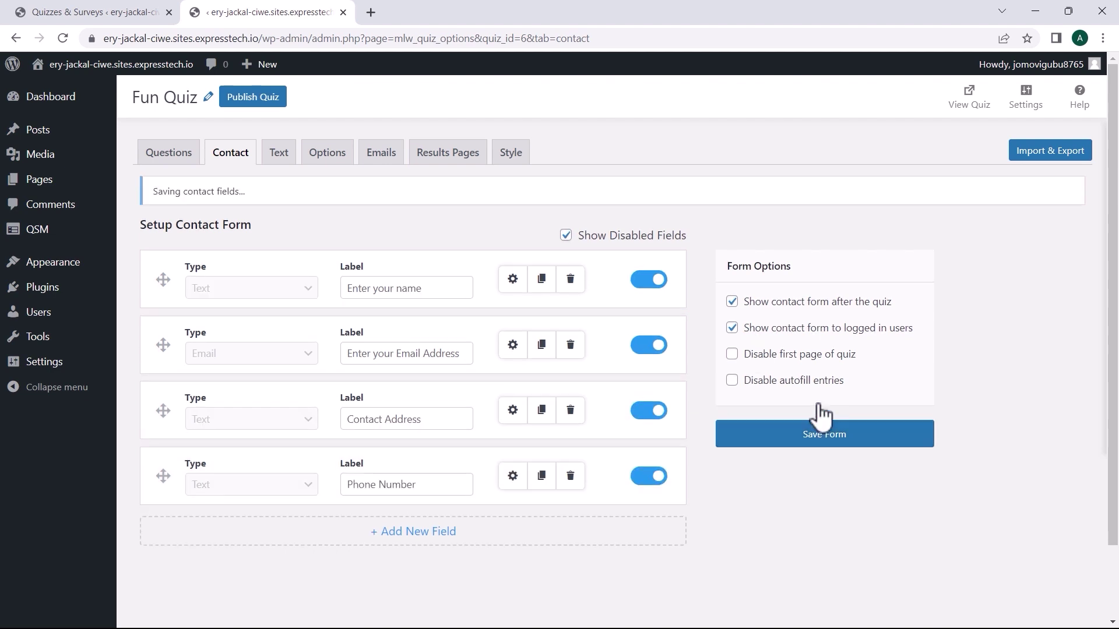
Open the Pool theme's colour customization and change the button colour to dark blue.
{"action": "left_click", "coordinate": [512, 154]}
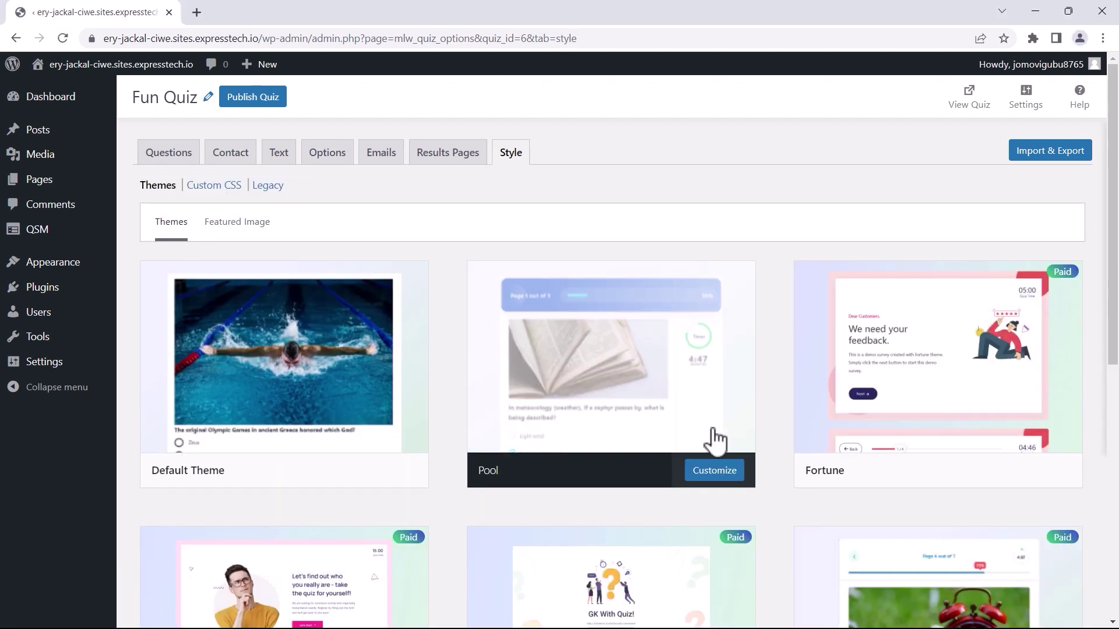
{"action": "left_click", "coordinate": [720, 472]}
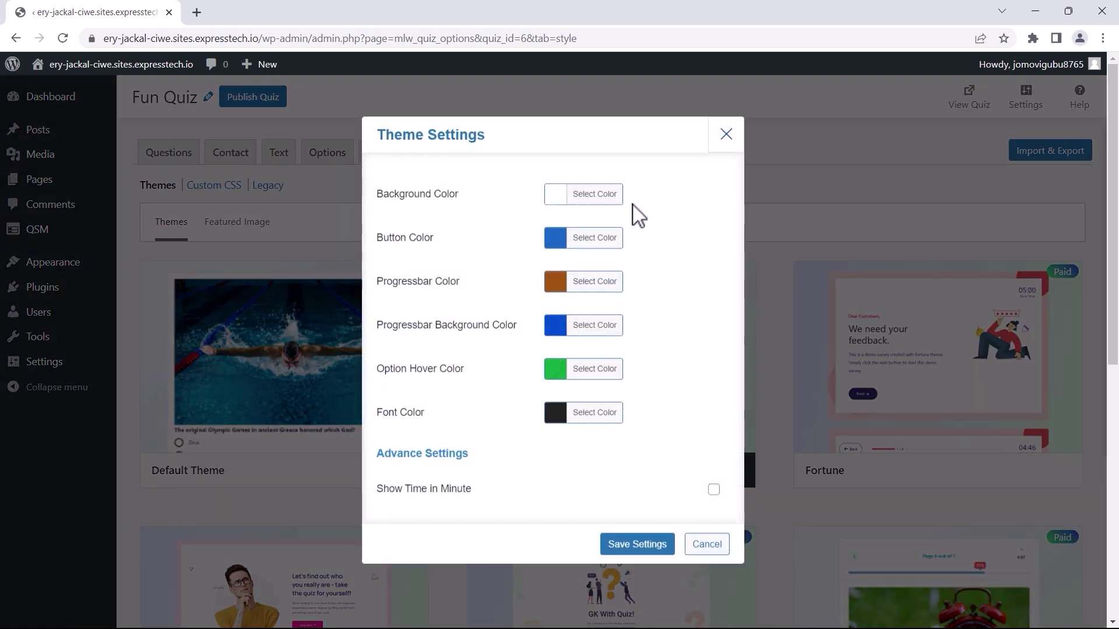
{"action": "left_click", "coordinate": [557, 239]}
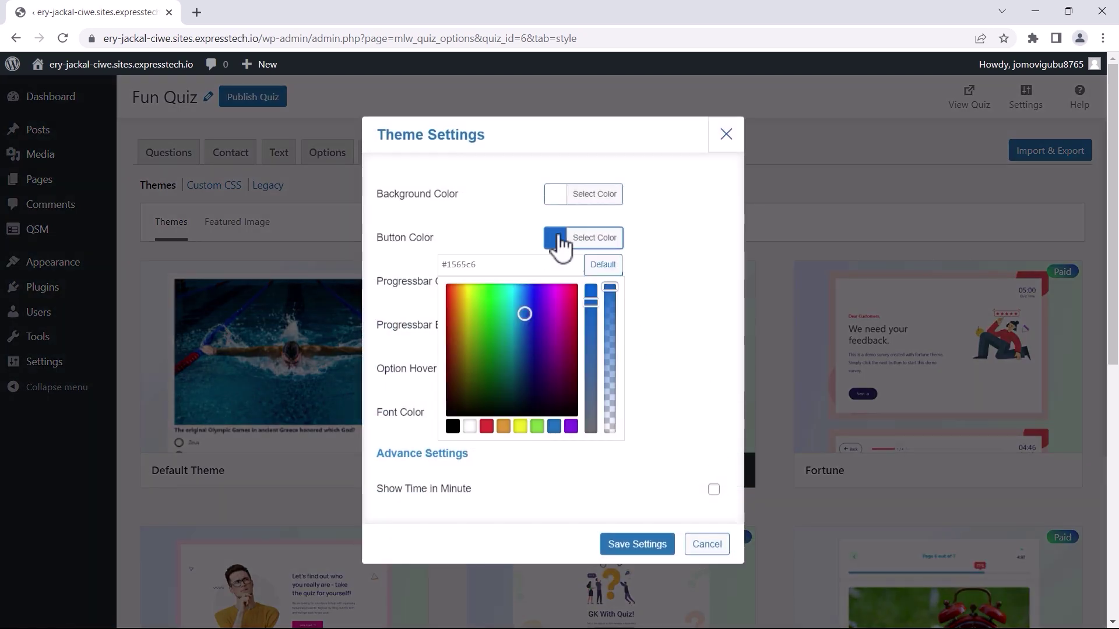
{"action": "left_click", "coordinate": [533, 322]}
{"action": "left_click", "coordinate": [553, 241]}
Make the progress bar yellow, adjust the option hover colour, and save the theme colours.
{"action": "left_click", "coordinate": [554, 282]}
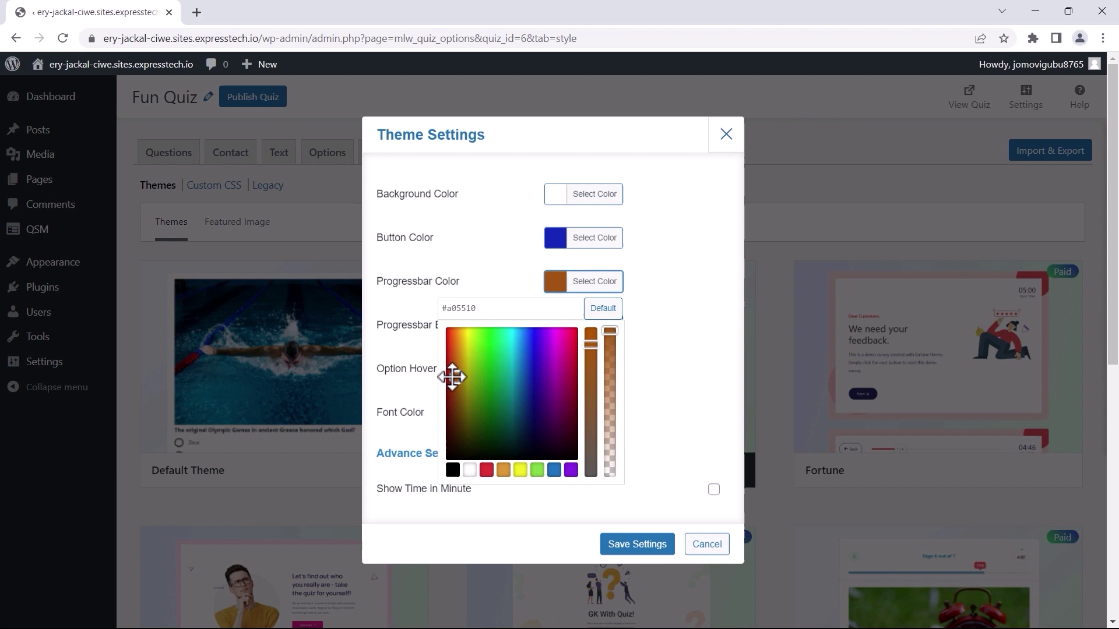
{"action": "left_click", "coordinate": [466, 378]}
{"action": "left_click_drag", "start_coordinate": [466, 378], "coordinate": [464, 349]}
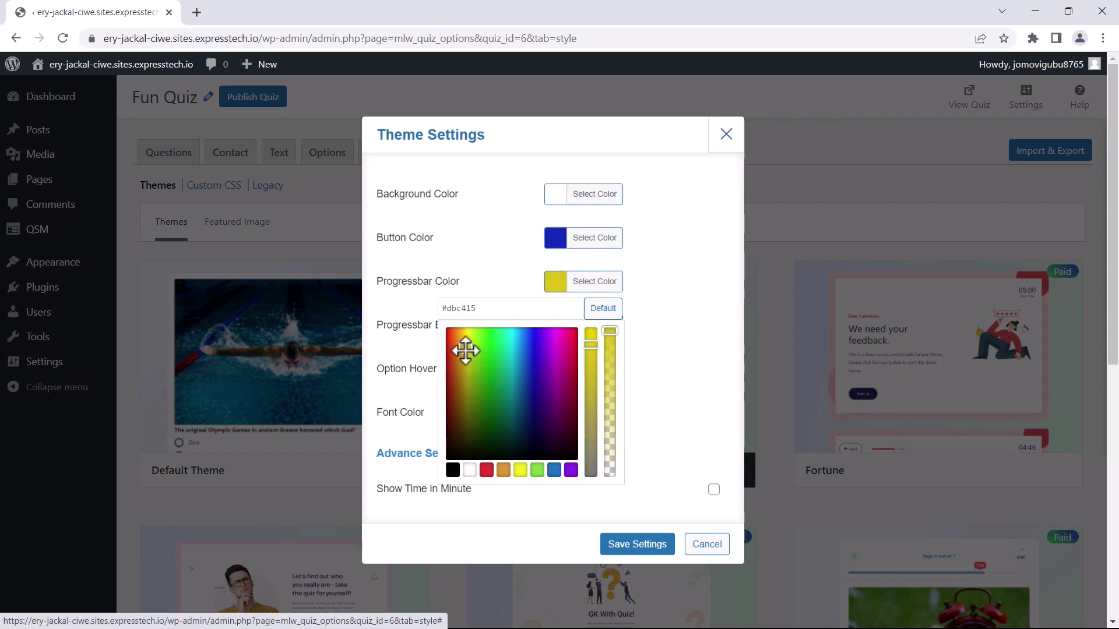
{"action": "left_click", "coordinate": [556, 283]}
{"action": "left_click", "coordinate": [556, 369]}
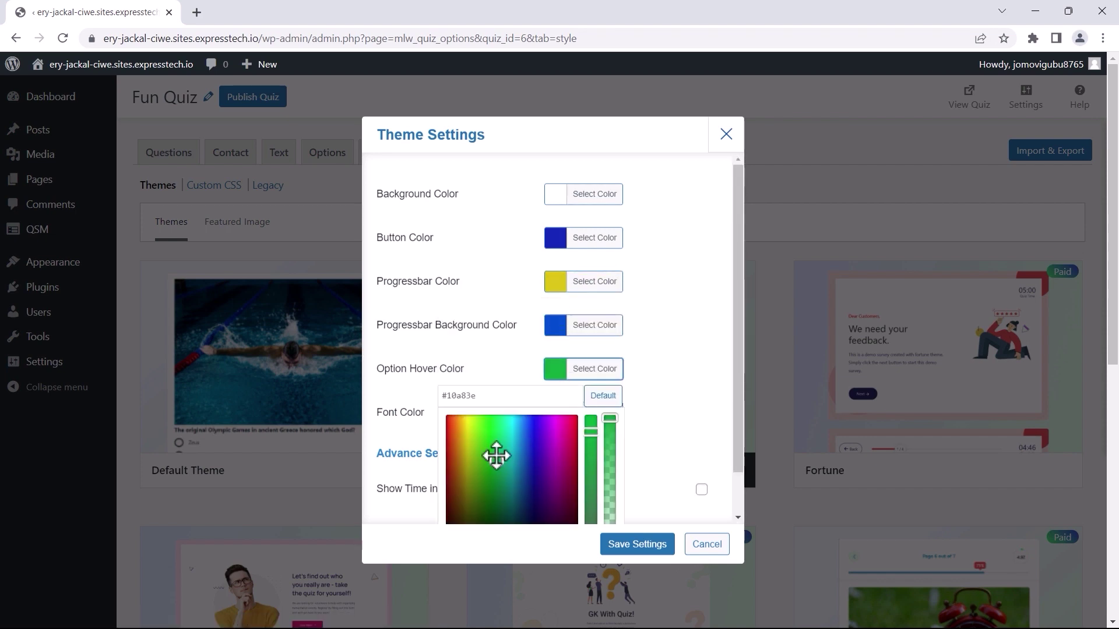
{"action": "left_click", "coordinate": [556, 373]}
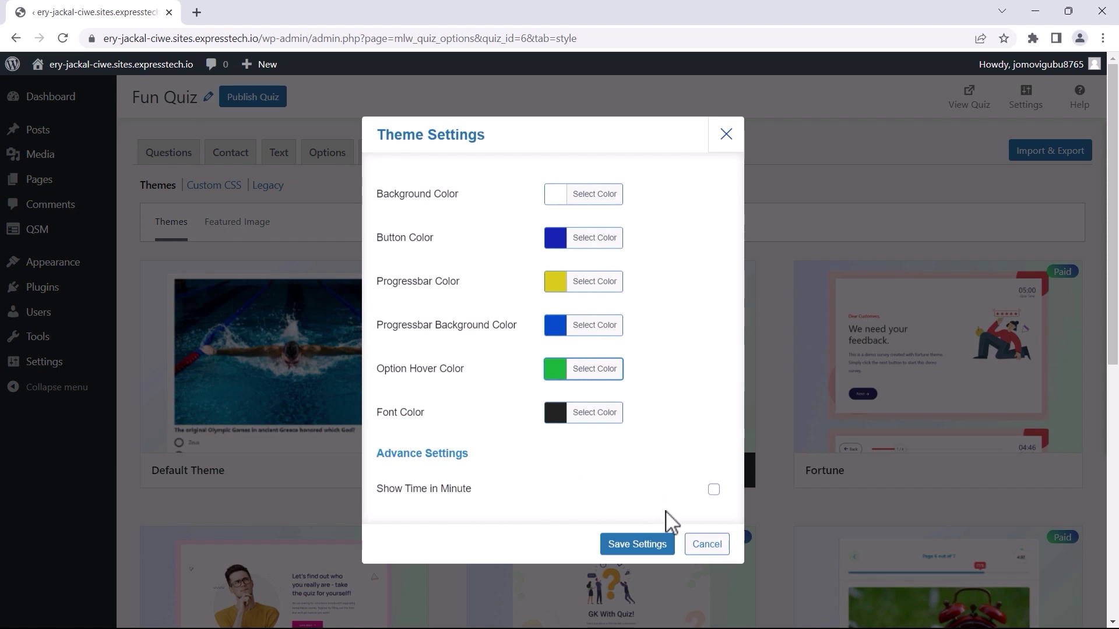
{"action": "left_click", "coordinate": [648, 544]}
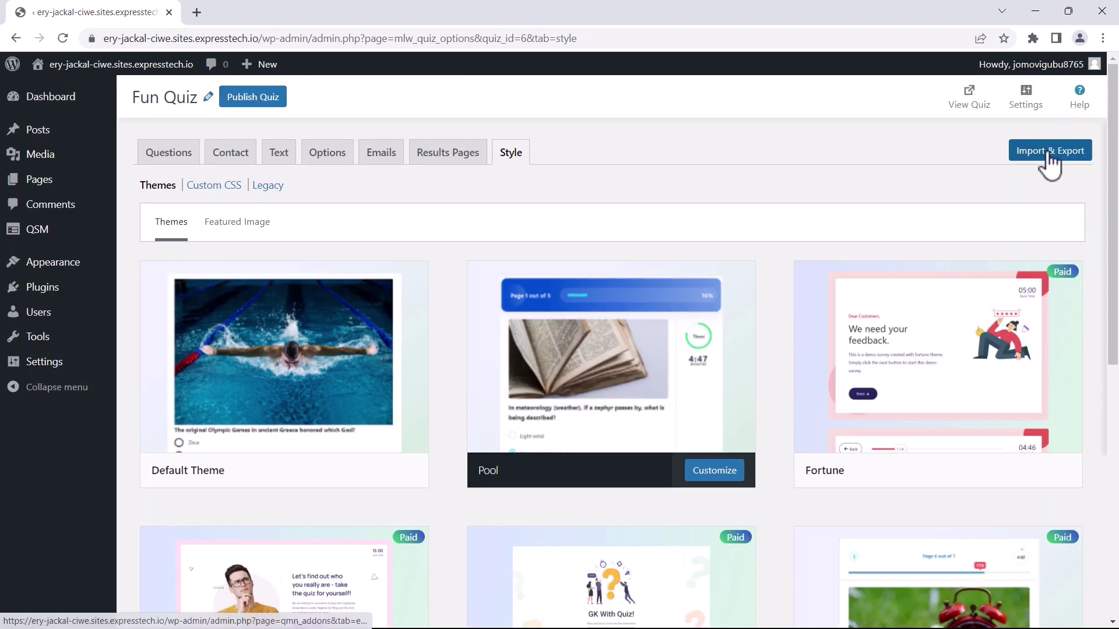
Export Fun Quiz's Options, Text, Contact fields and Style settings as an exported_quiz_settings JSON file.
{"action": "left_click", "coordinate": [1043, 153]}
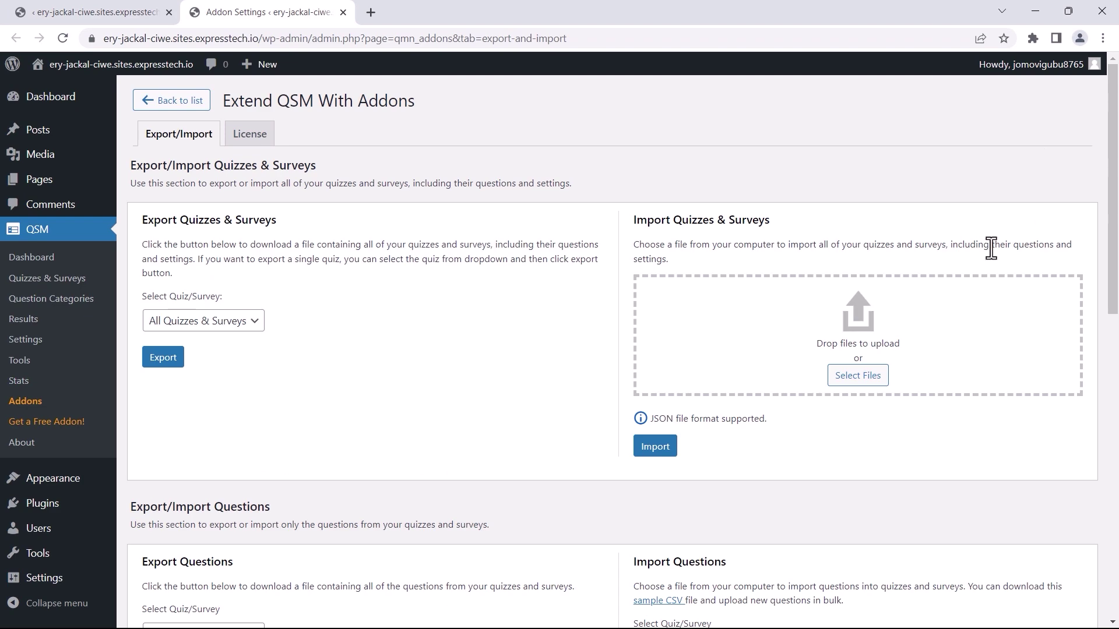
{"action": "scroll", "coordinate": [353, 407], "scroll_direction": "down", "scroll_amount": 9}
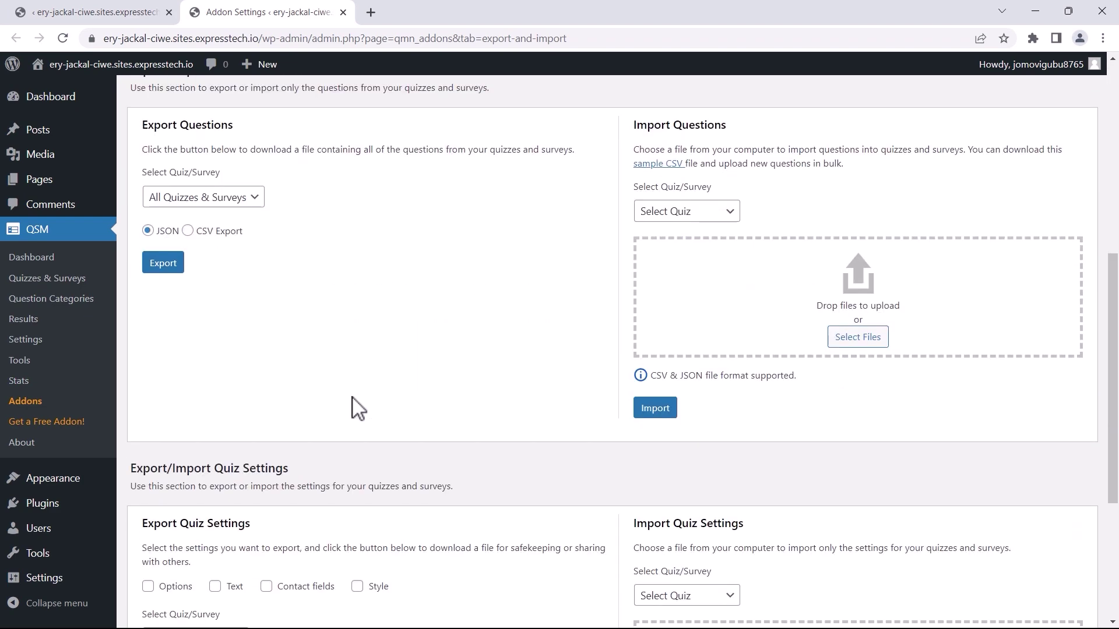
{"action": "scroll", "coordinate": [355, 407], "scroll_direction": "down", "scroll_amount": 3}
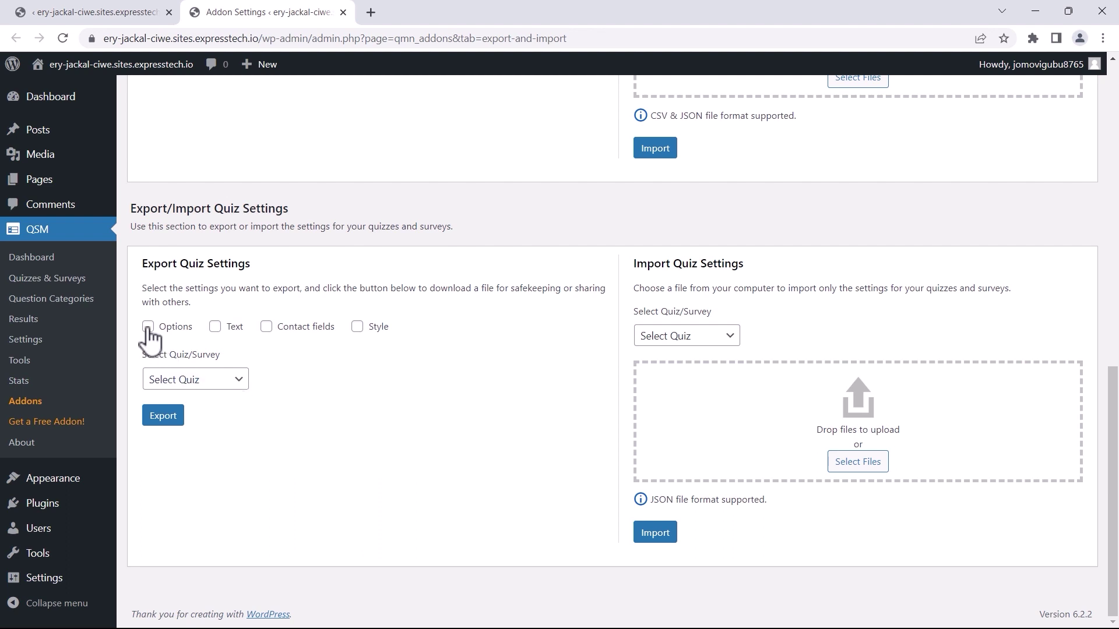
{"action": "left_click", "coordinate": [214, 330]}
{"action": "left_click", "coordinate": [267, 329]}
{"action": "left_click", "coordinate": [357, 327]}
{"action": "left_click", "coordinate": [226, 385]}
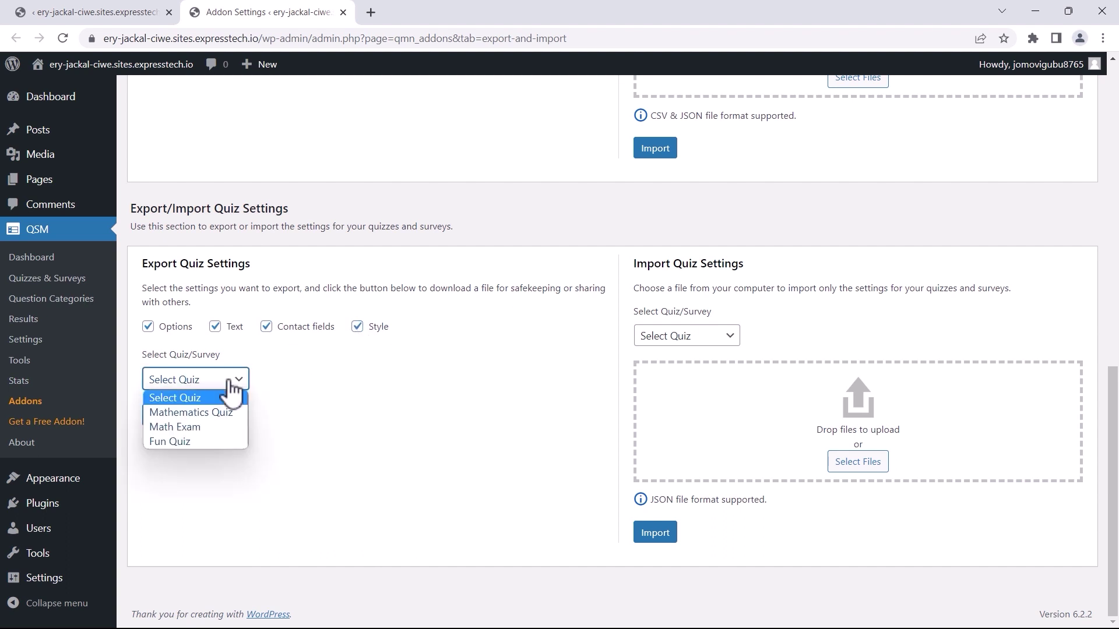
{"action": "left_click", "coordinate": [205, 440]}
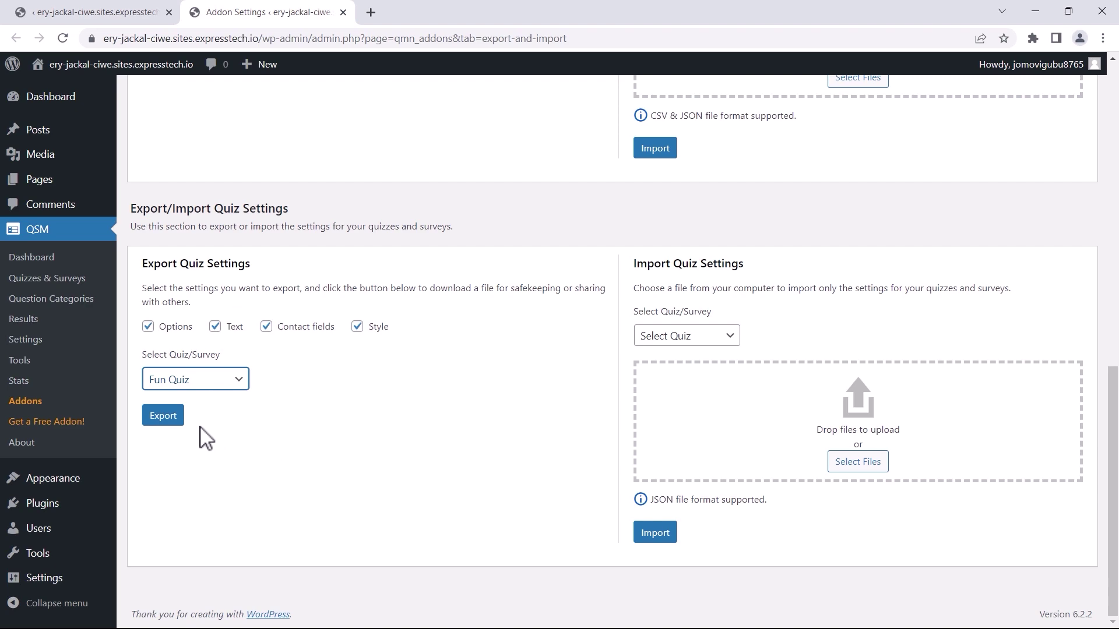
{"action": "left_click", "coordinate": [159, 417]}
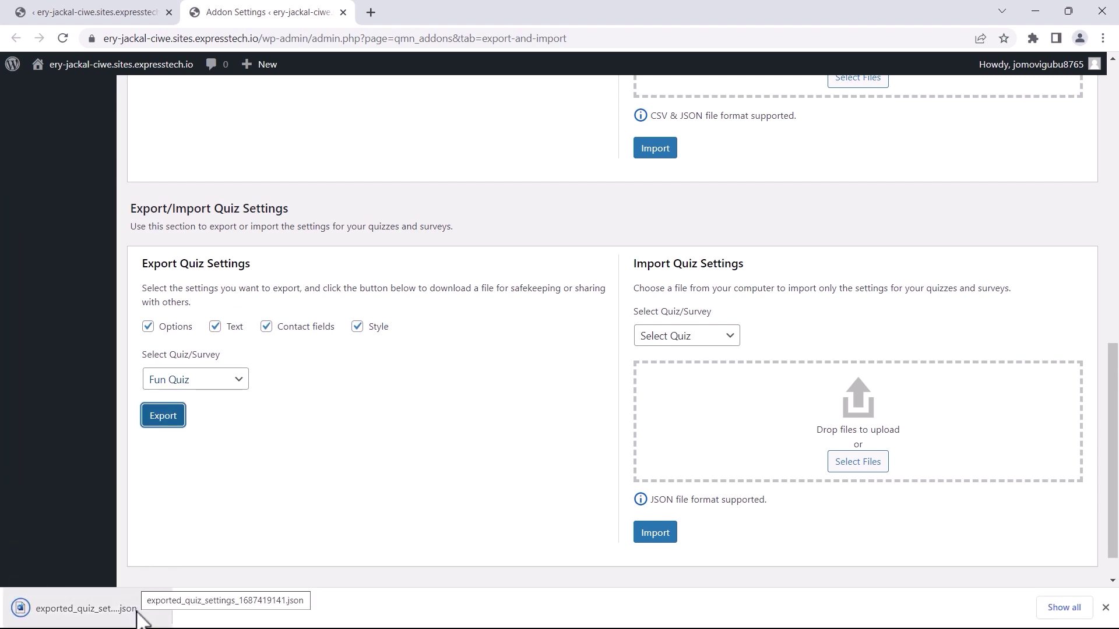
{"action": "scroll", "coordinate": [194, 274], "scroll_direction": "up", "scroll_amount": 10}
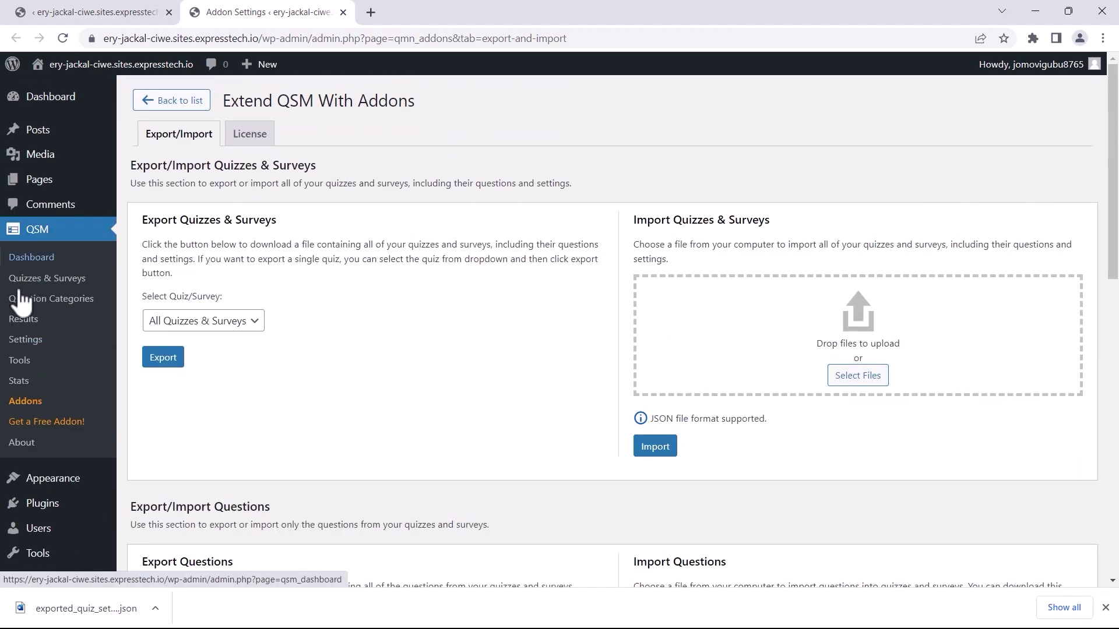
Open Mathematics Quiz from the Quizzes & Surveys list and review its general options.
{"action": "left_click", "coordinate": [51, 280]}
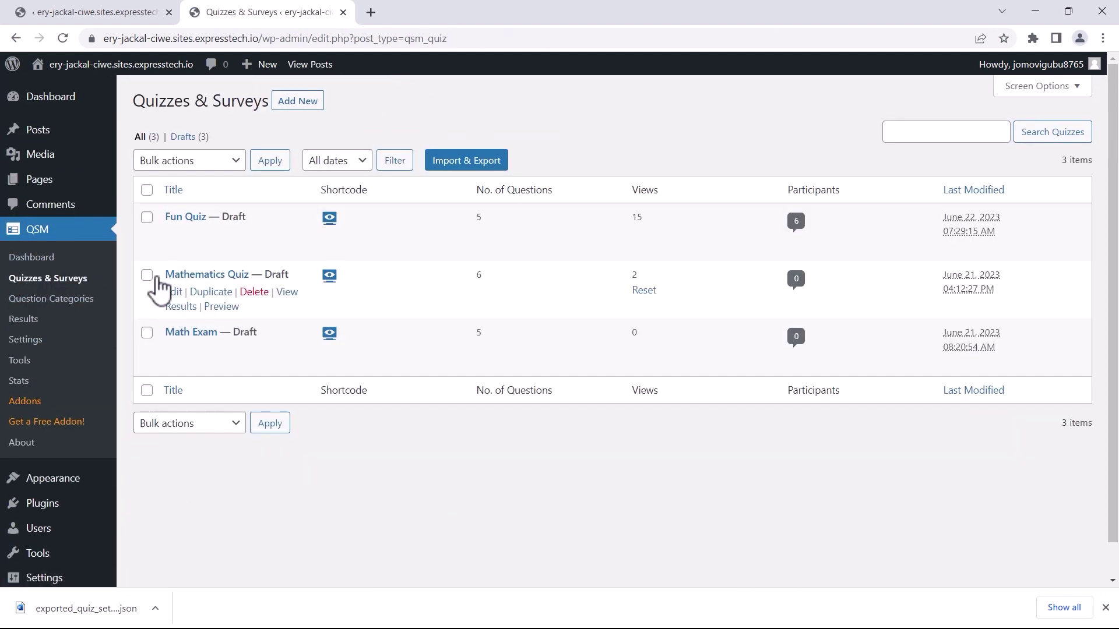
{"action": "left_click", "coordinate": [173, 292]}
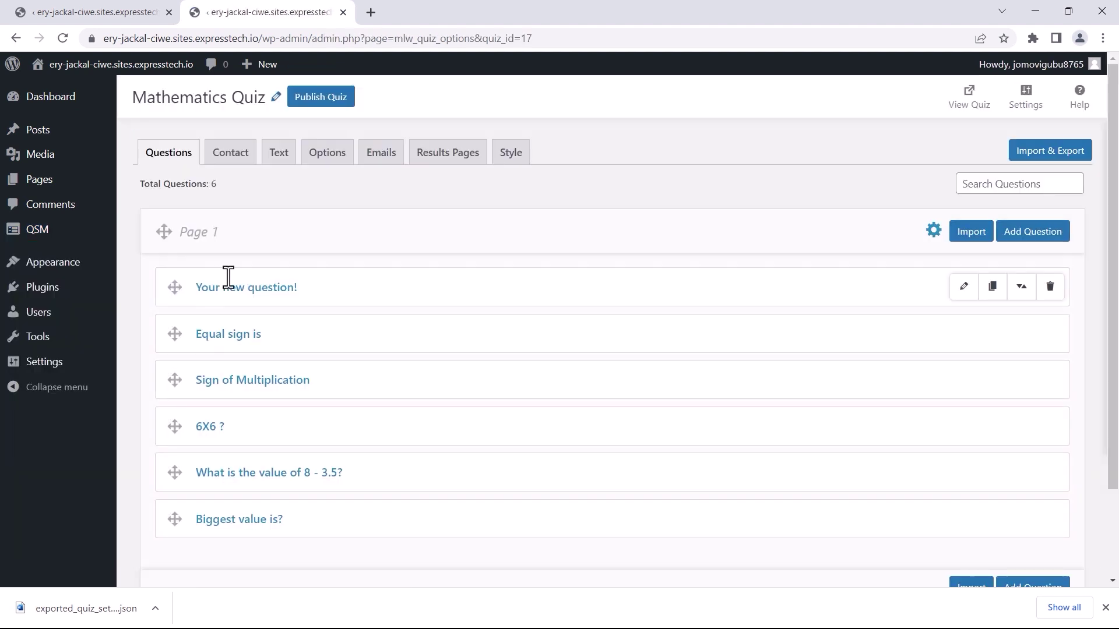
{"action": "left_click", "coordinate": [326, 163]}
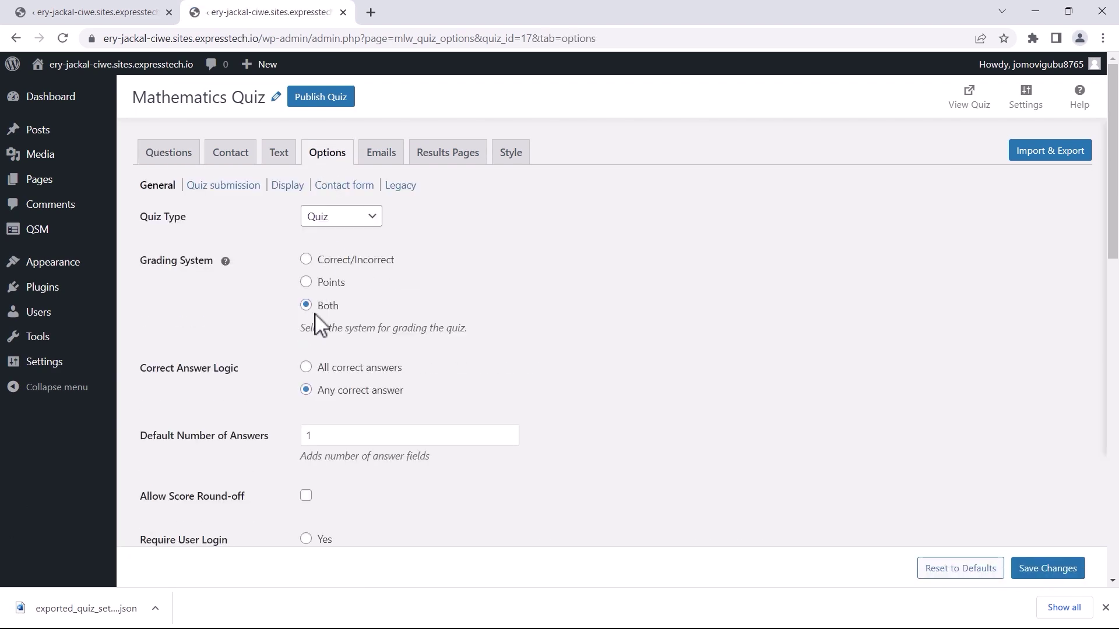
{"action": "scroll", "coordinate": [331, 330], "scroll_direction": "down", "scroll_amount": 7}
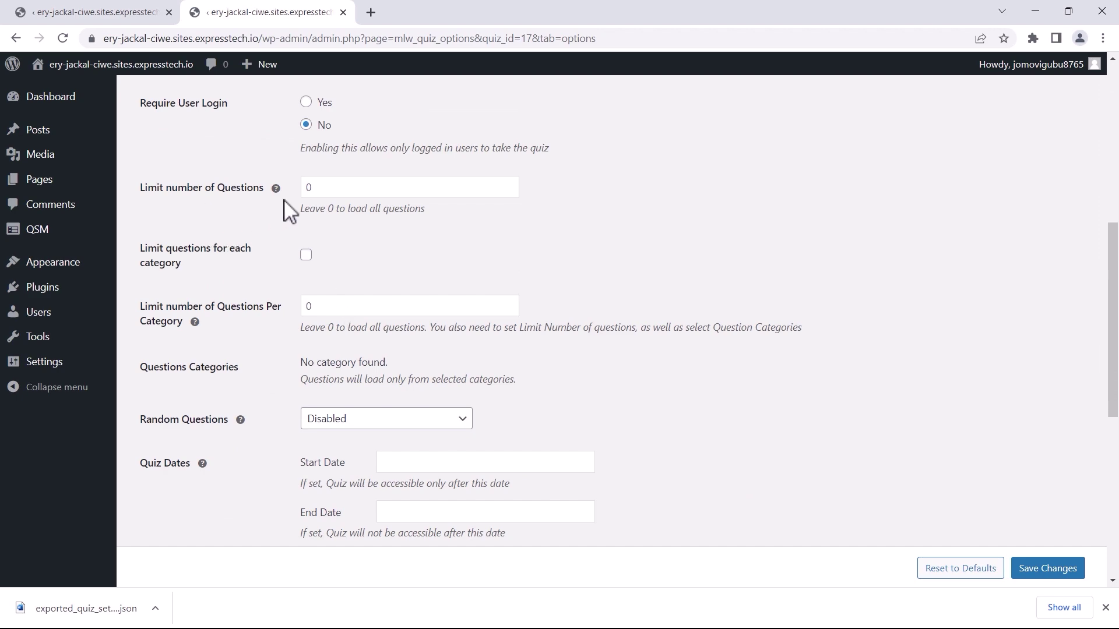
{"action": "scroll", "coordinate": [309, 329], "scroll_direction": "down", "scroll_amount": 3}
{"action": "scroll", "coordinate": [323, 335], "scroll_direction": "up", "scroll_amount": 10}
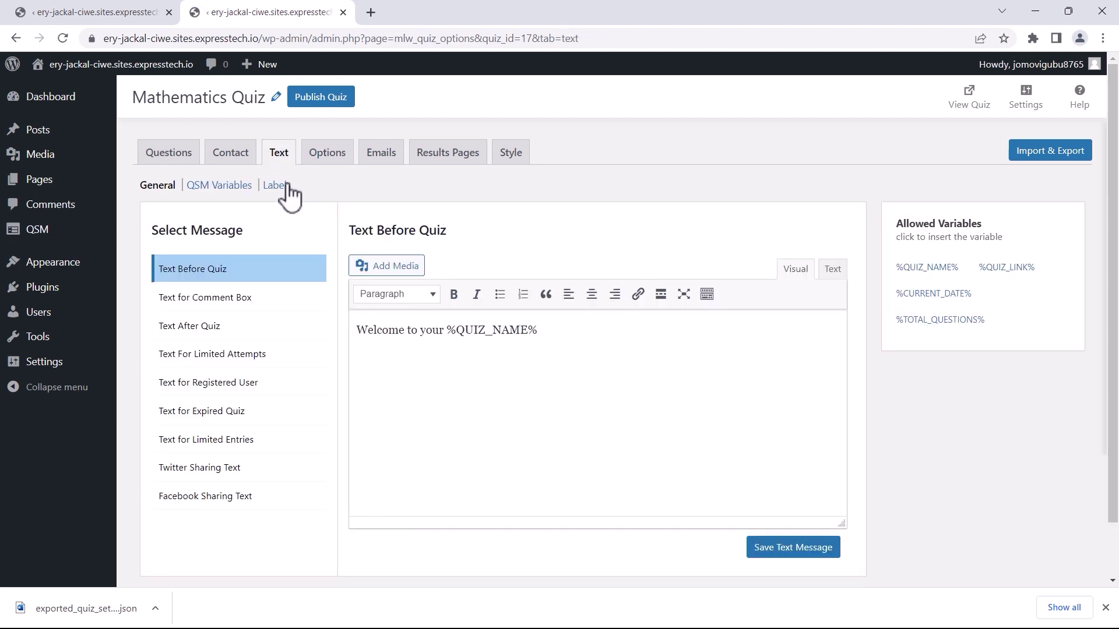
Check Mathematics Quiz's contact form fields and theme settings, then close the quiz preview.
{"action": "left_click", "coordinate": [238, 159]}
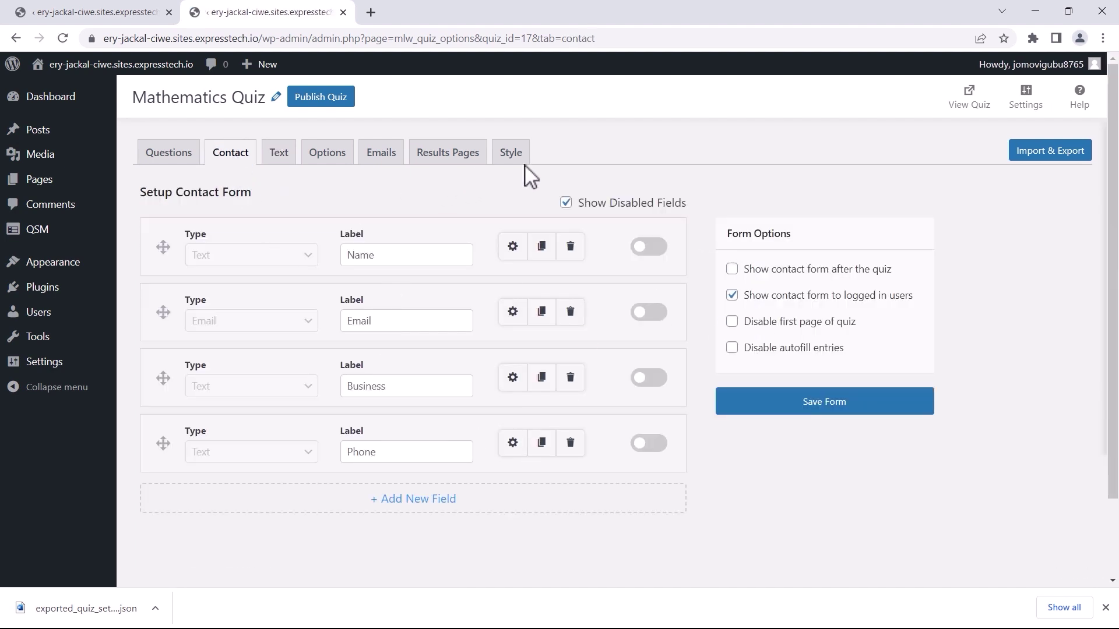
{"action": "left_click", "coordinate": [511, 157]}
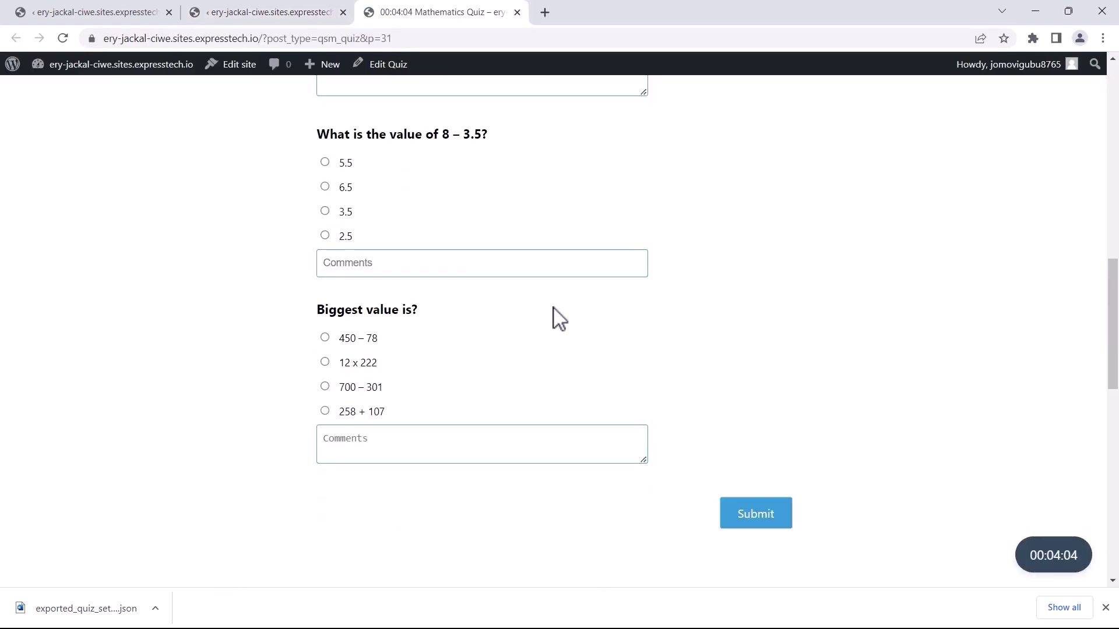
{"action": "scroll", "coordinate": [554, 317], "scroll_direction": "down", "scroll_amount": 13}
{"action": "scroll", "coordinate": [519, 240], "scroll_direction": "up", "scroll_amount": 18}
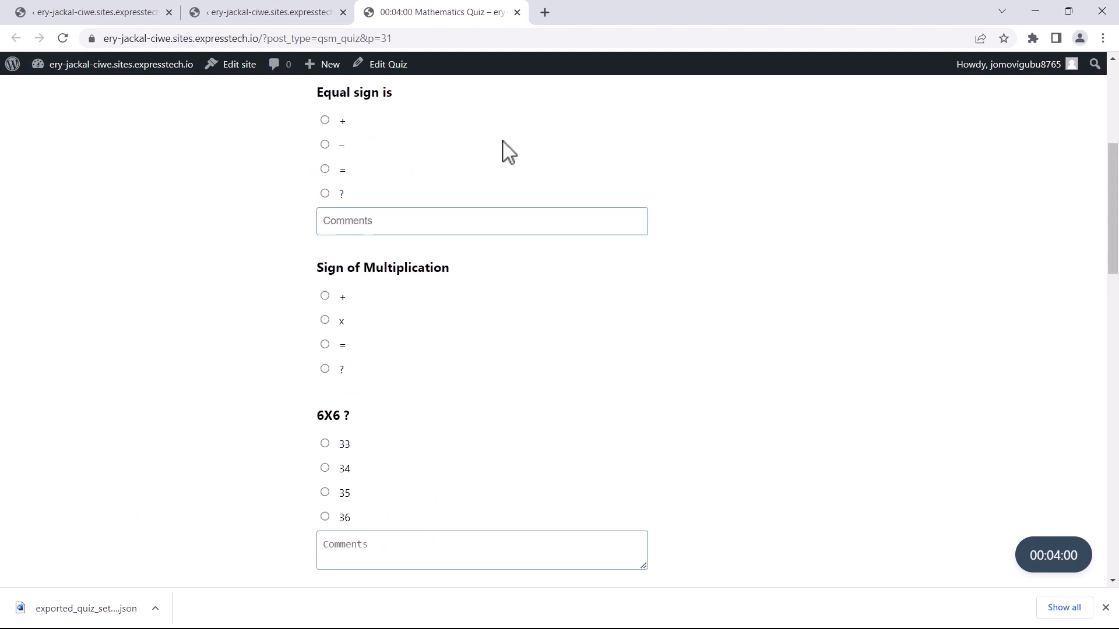
{"action": "scroll", "coordinate": [507, 152], "scroll_direction": "up", "scroll_amount": 4}
{"action": "left_click", "coordinate": [516, 12]}
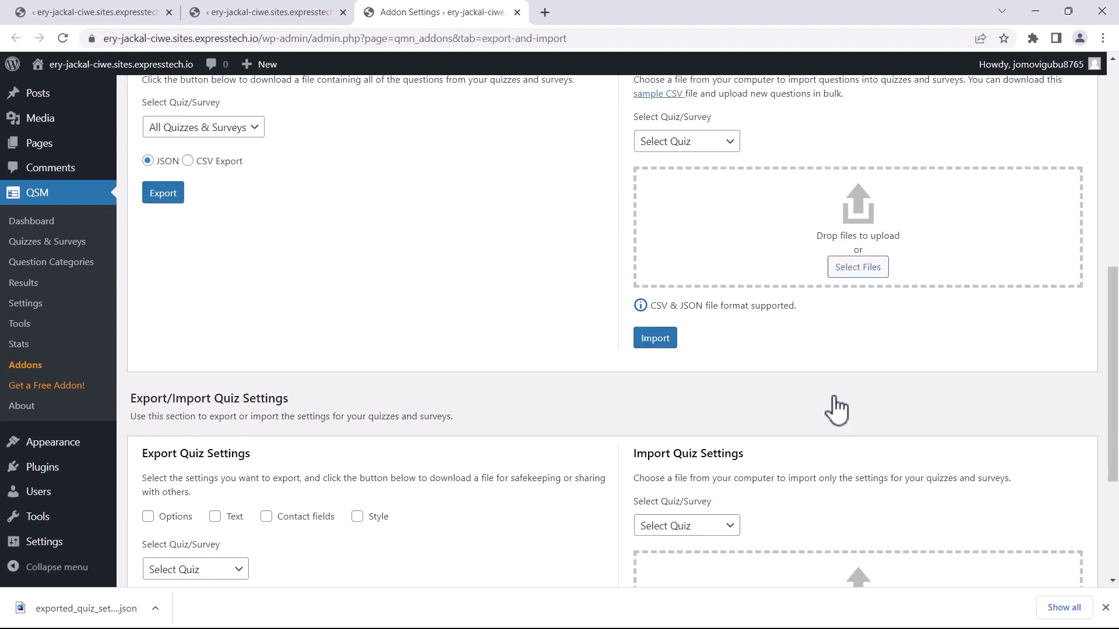
{"action": "scroll", "coordinate": [836, 410], "scroll_direction": "down", "scroll_amount": 4}
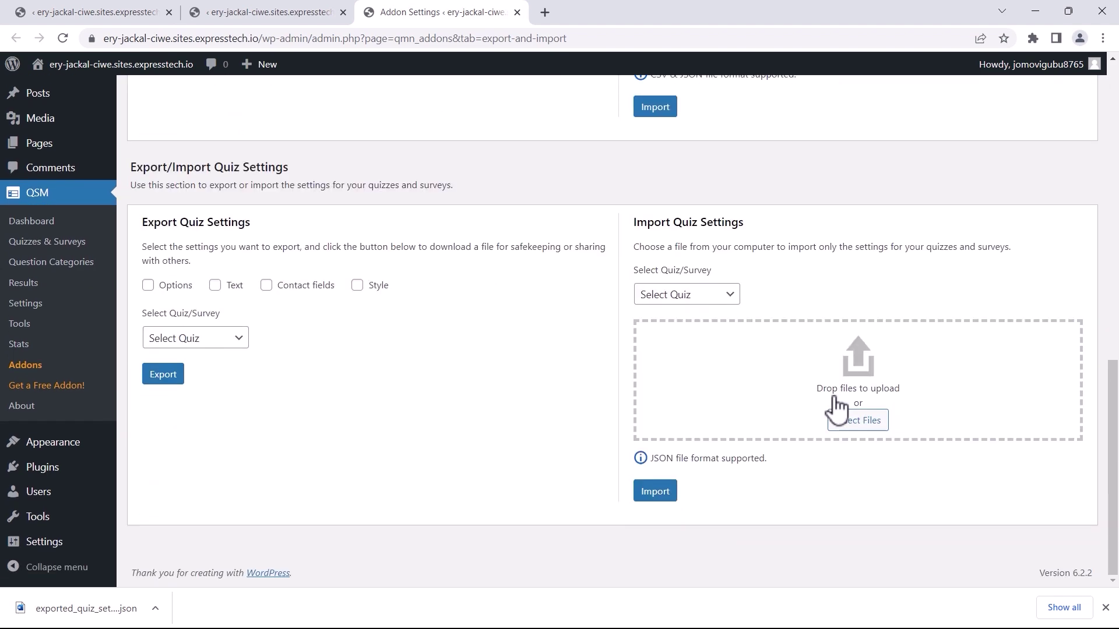
Import the exported Fun Quiz settings JSON file into Mathematics Quiz under Import Quiz Settings.
{"action": "left_click", "coordinate": [723, 297]}
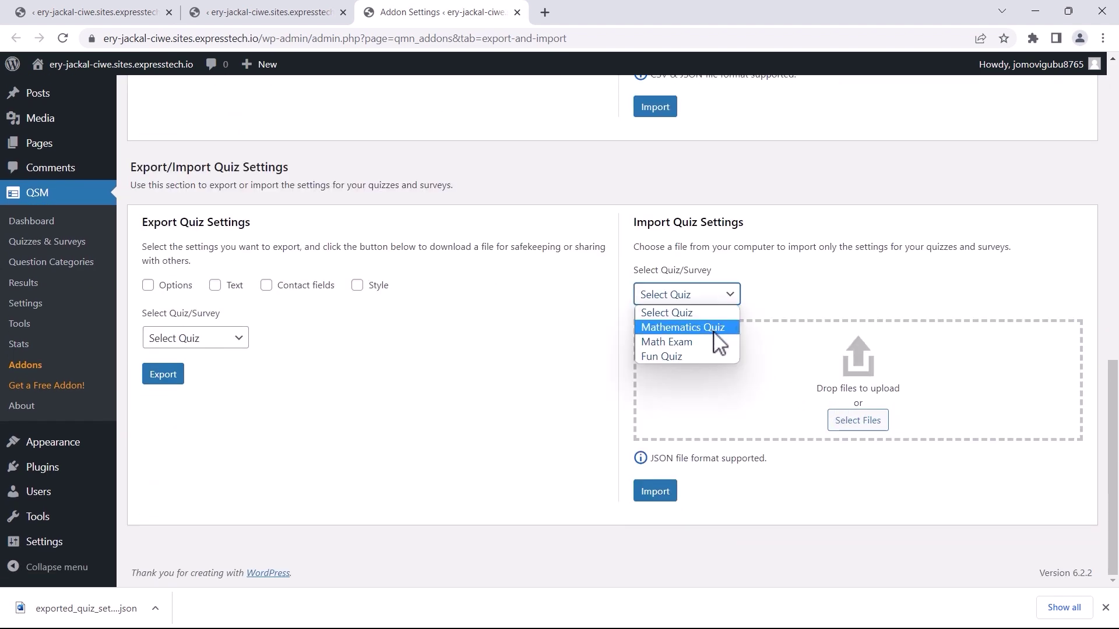
{"action": "left_click", "coordinate": [718, 328]}
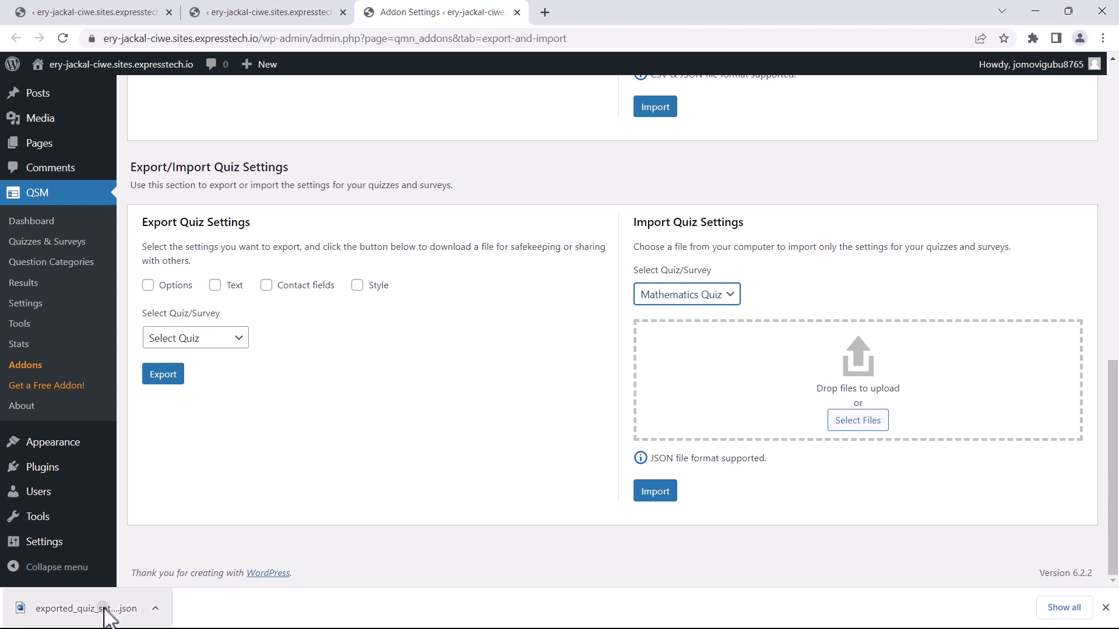
{"action": "left_click_drag", "start_coordinate": [105, 608], "coordinate": [794, 389]}
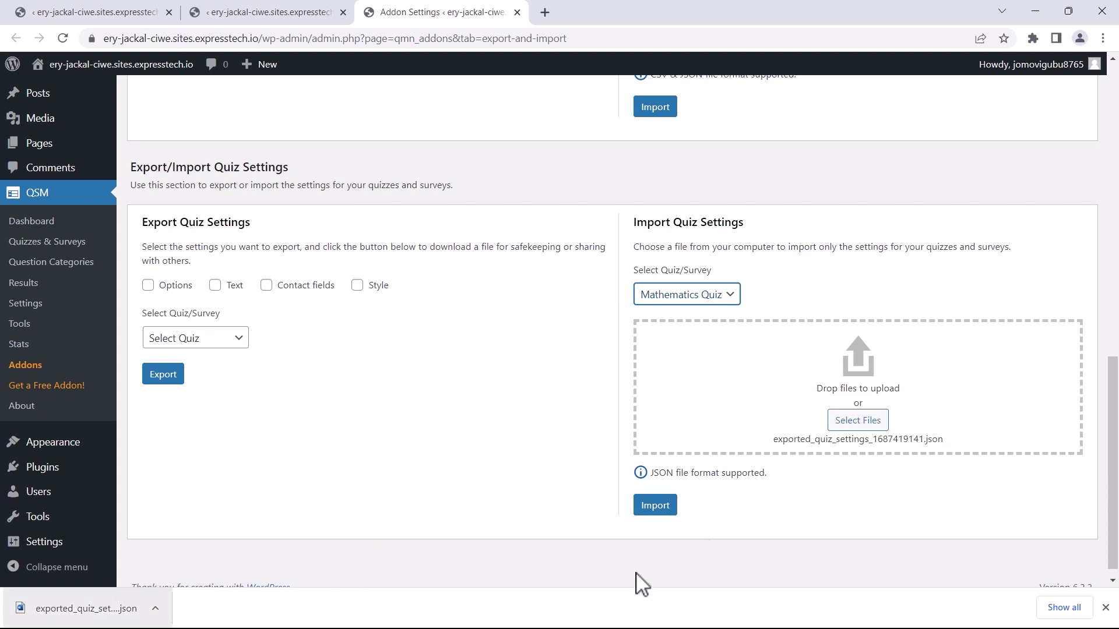
{"action": "left_click", "coordinate": [654, 506]}
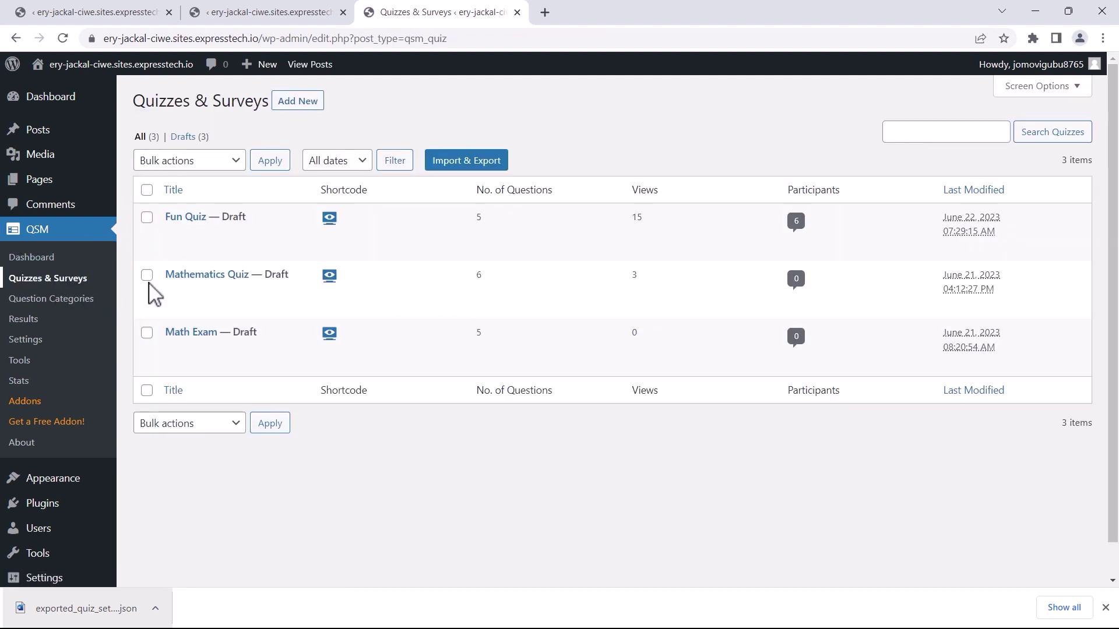
Preview Mathematics Quiz's front-end page to see the imported intro text and contact fields.
{"action": "left_click", "coordinate": [220, 308]}
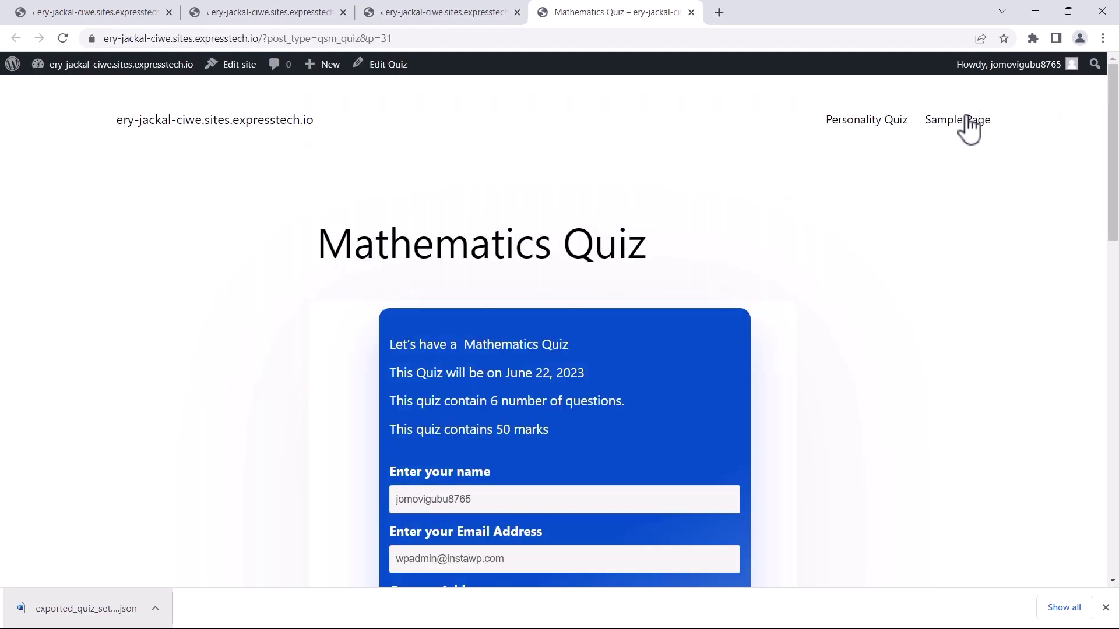
{"action": "scroll", "coordinate": [626, 289], "scroll_direction": "down", "scroll_amount": 2}
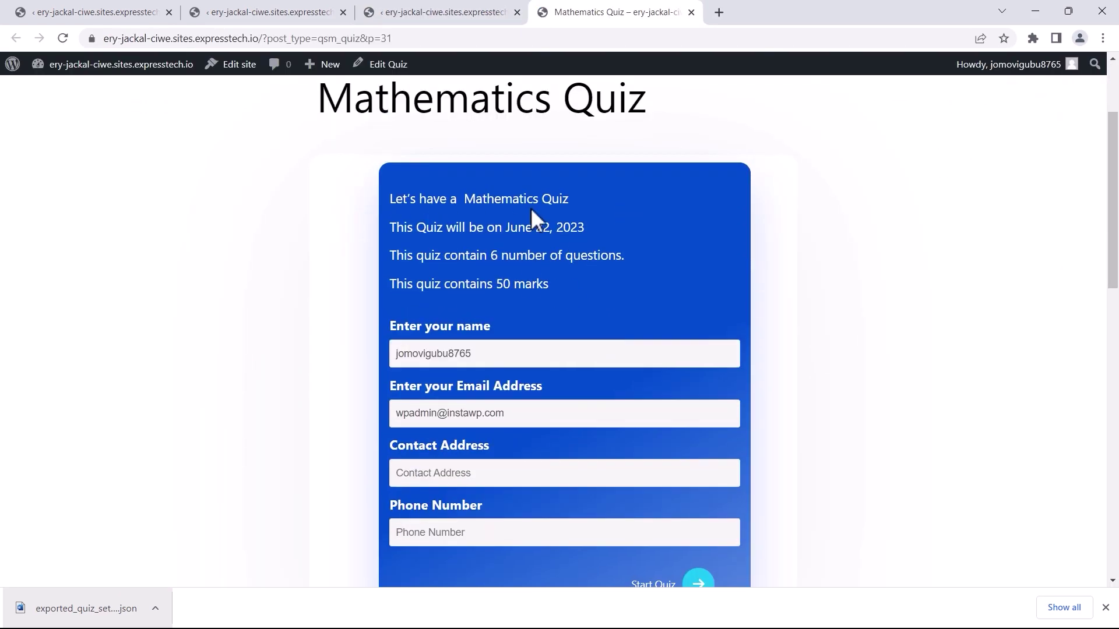